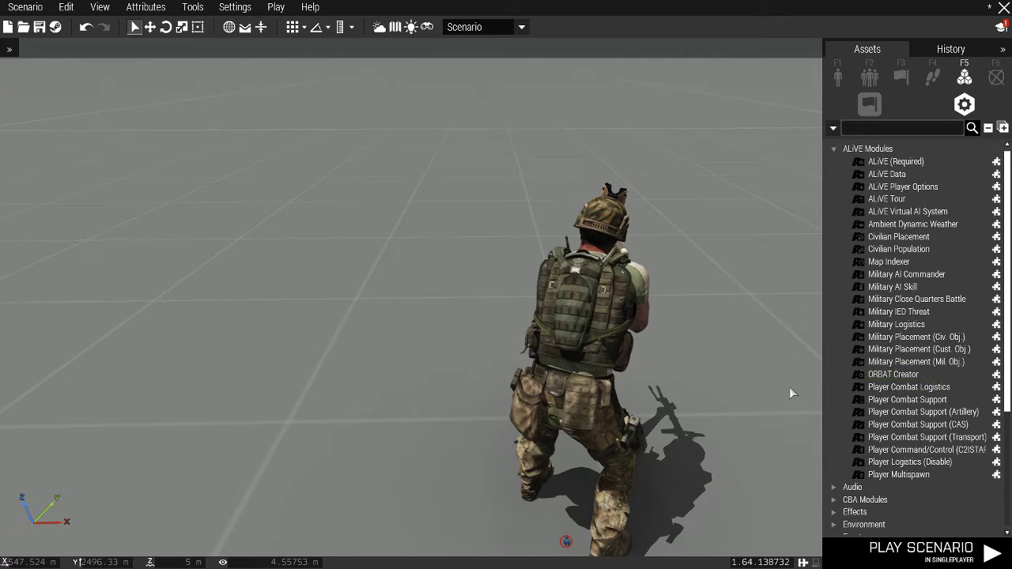
Place an ORBAT Creator module on the ground ahead of the soldier, launch the scenario and dismiss the script error.
key(w)
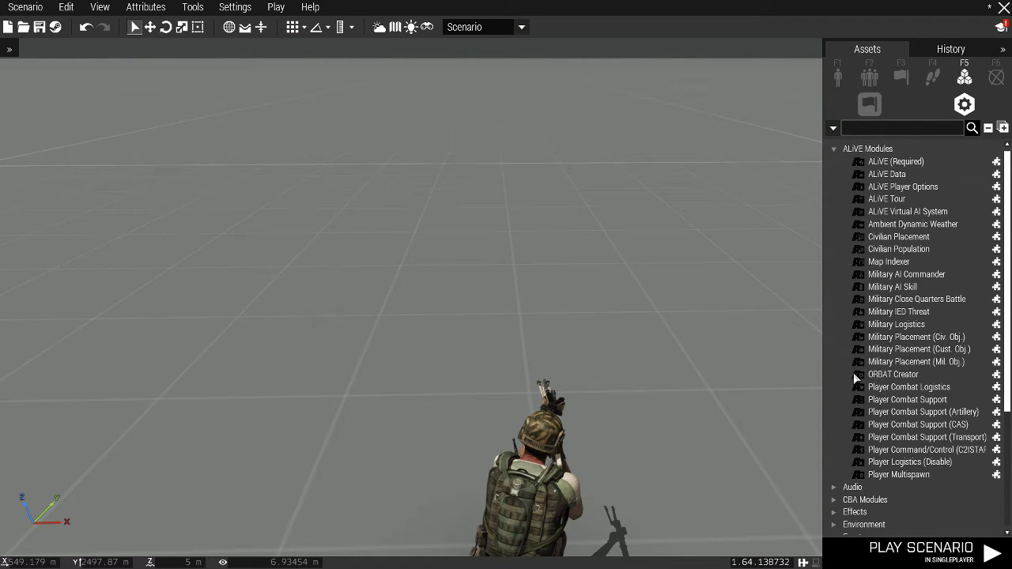
click(878, 374)
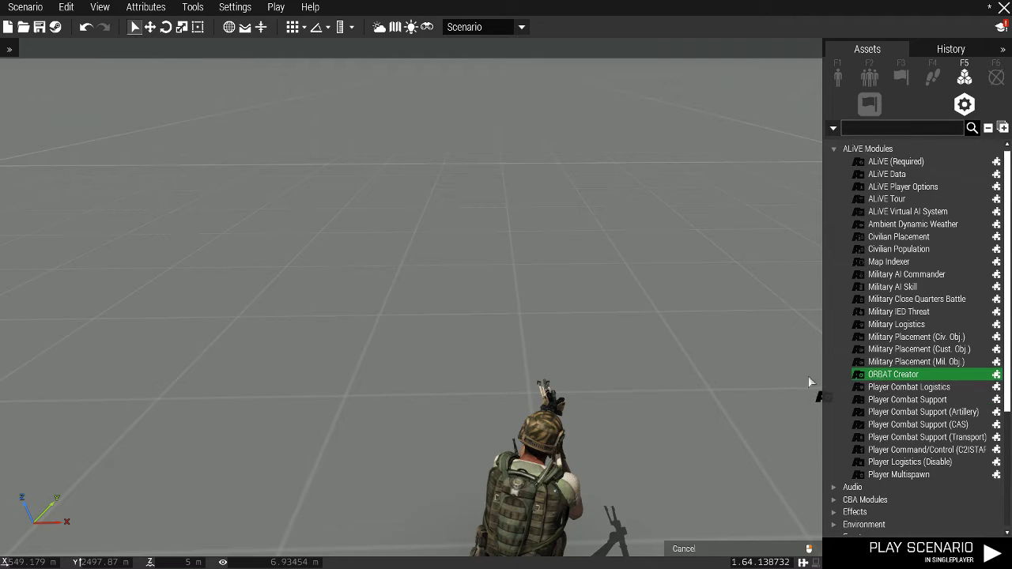
click(524, 345)
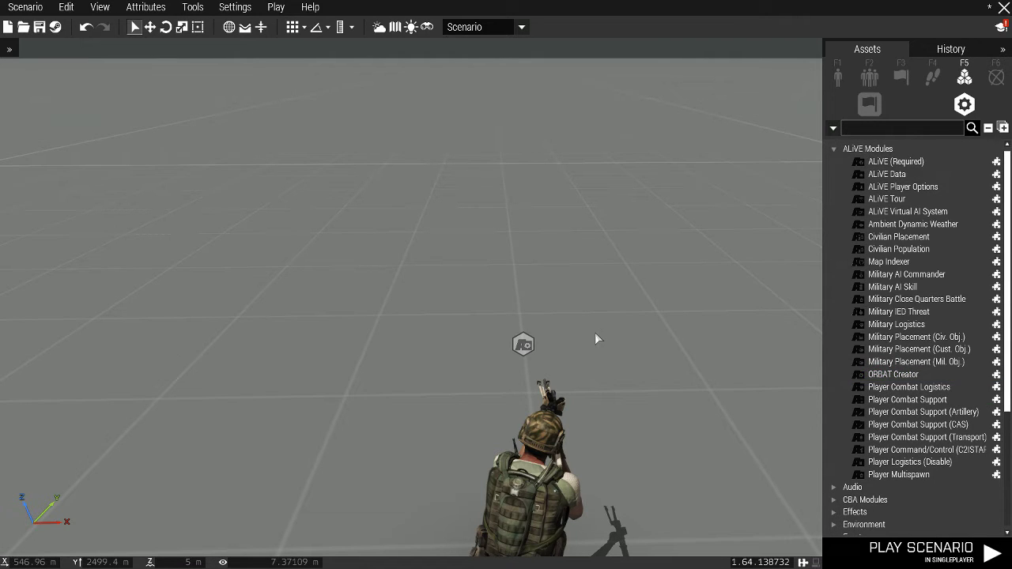
key(ctrl+r)
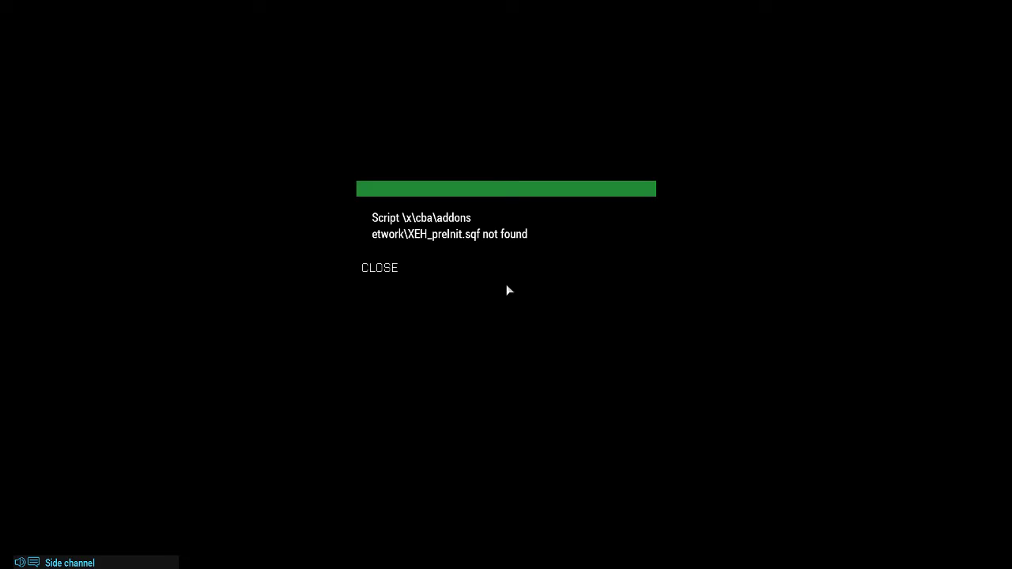
click(379, 268)
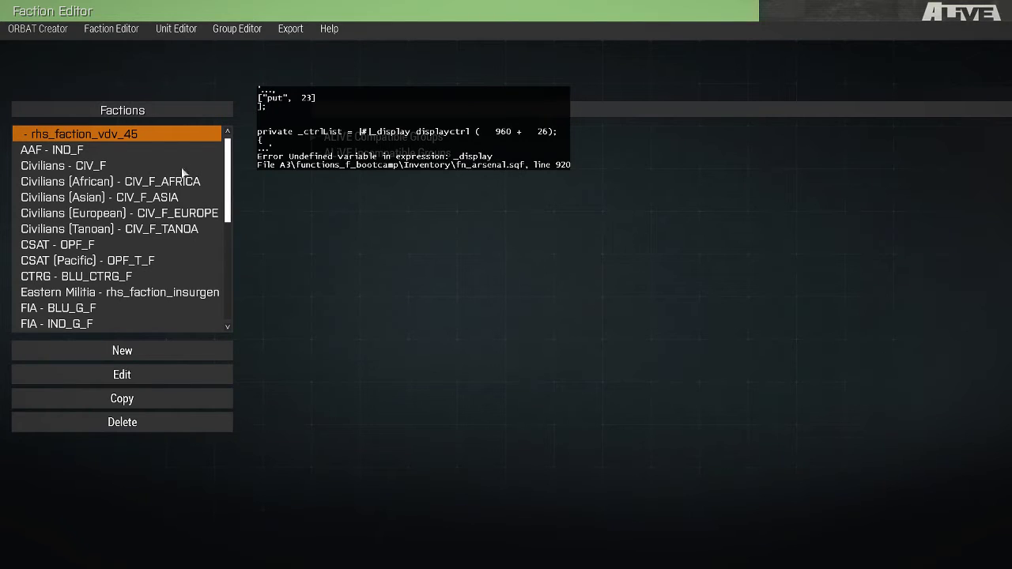
Look through the list of available factions and select AAF - IND_F.
click(129, 149)
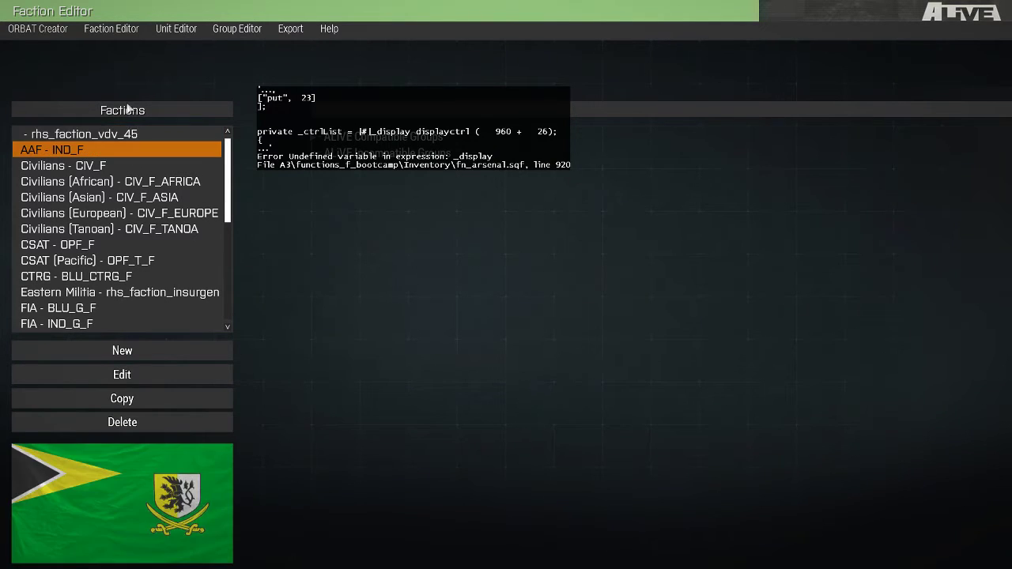
scroll(121, 152, down, 2)
scroll(121, 154, down, 3)
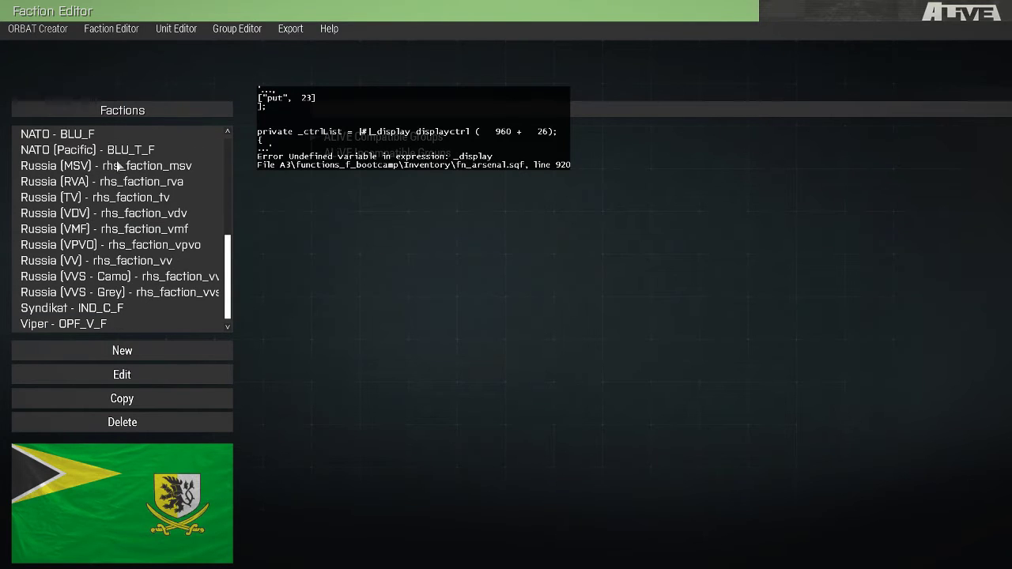
scroll(122, 227, up, 5)
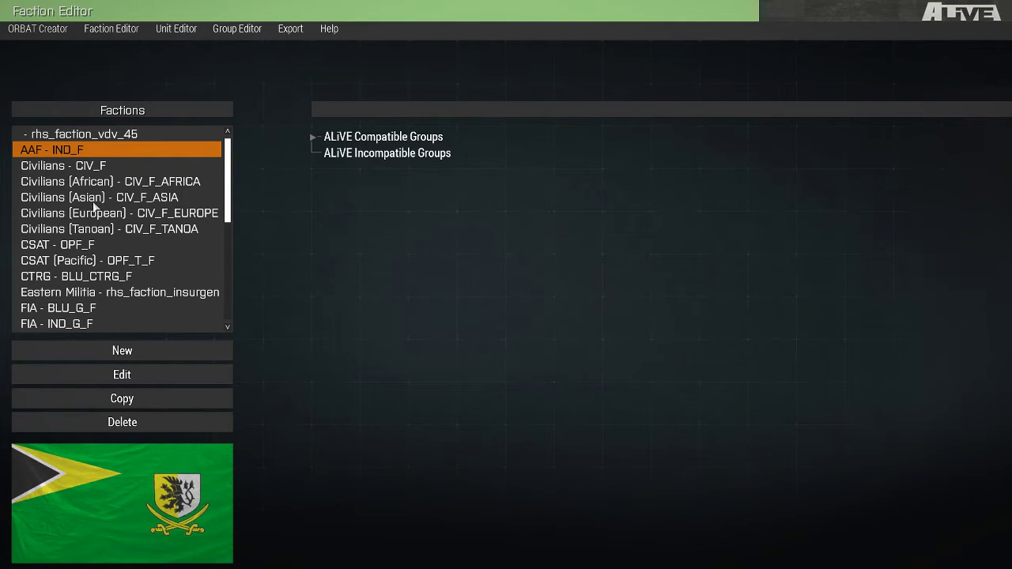
click(142, 166)
click(139, 151)
Examine how the AAF faction's groups divide into ALiVE Compatible Groups and ALiVE Incompatible Groups.
click(312, 139)
click(329, 153)
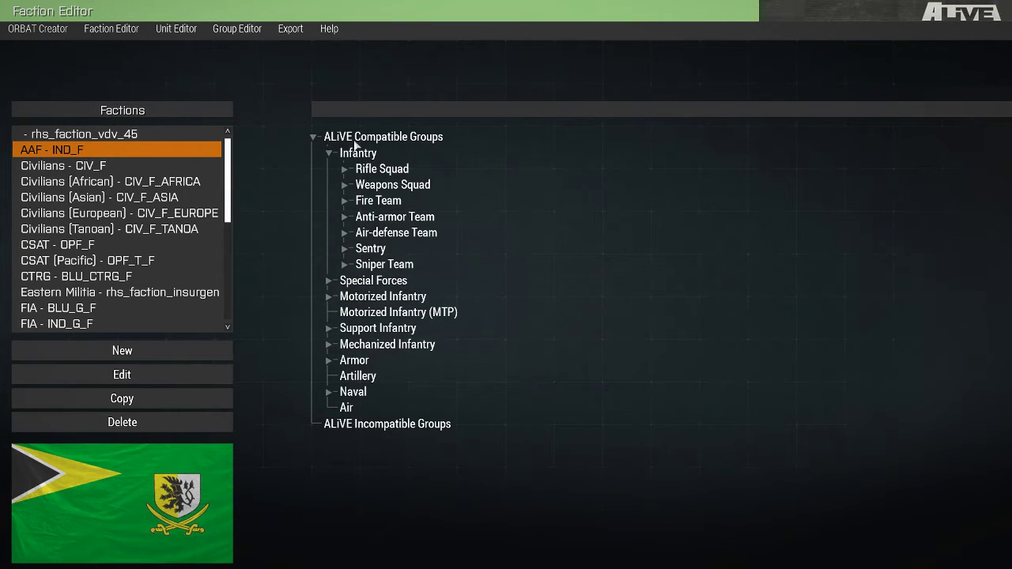
click(314, 136)
click(357, 137)
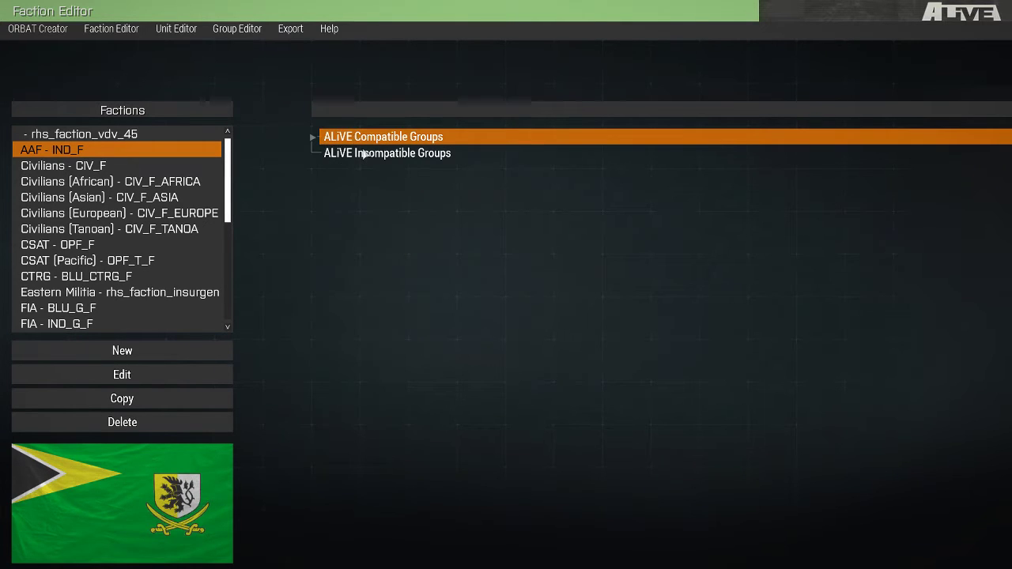
click(368, 155)
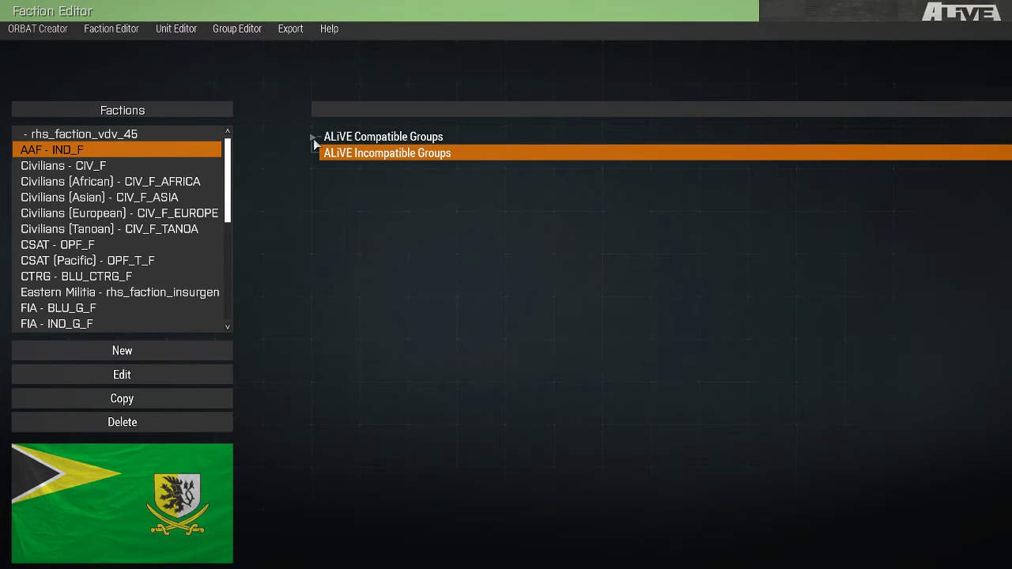
click(313, 138)
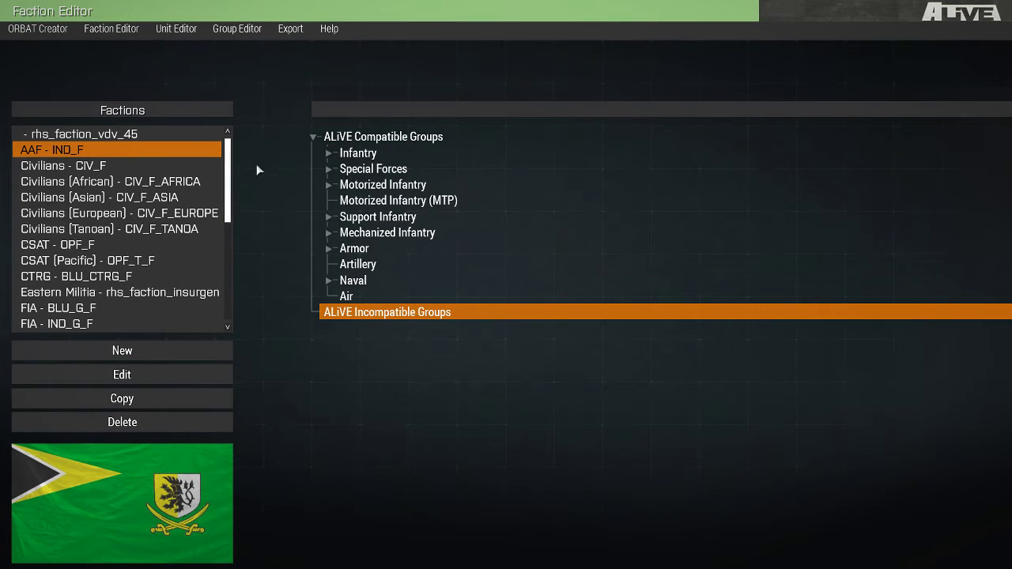
click(330, 136)
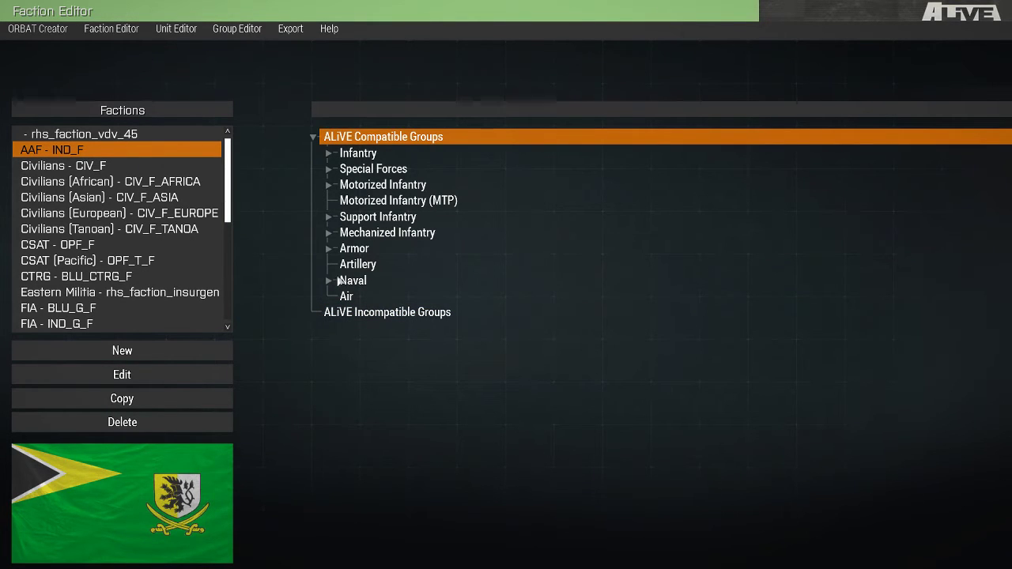
Expand the AAF Naval, Armor, Mechanized, Support, Motorized, Special Forces and Infantry categories to view their groups.
click(328, 281)
click(327, 247)
click(327, 232)
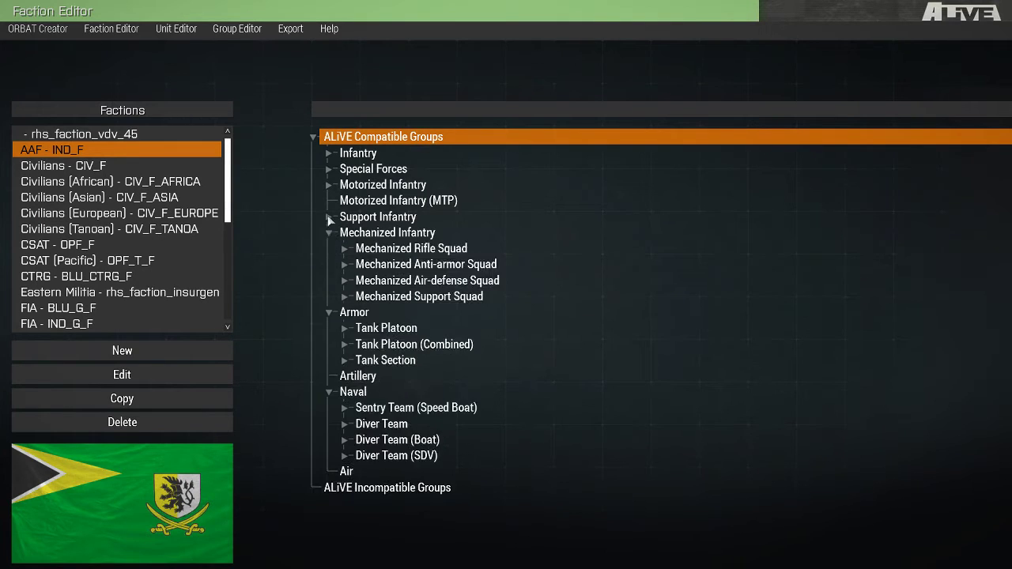
click(328, 216)
click(327, 185)
click(325, 168)
click(328, 153)
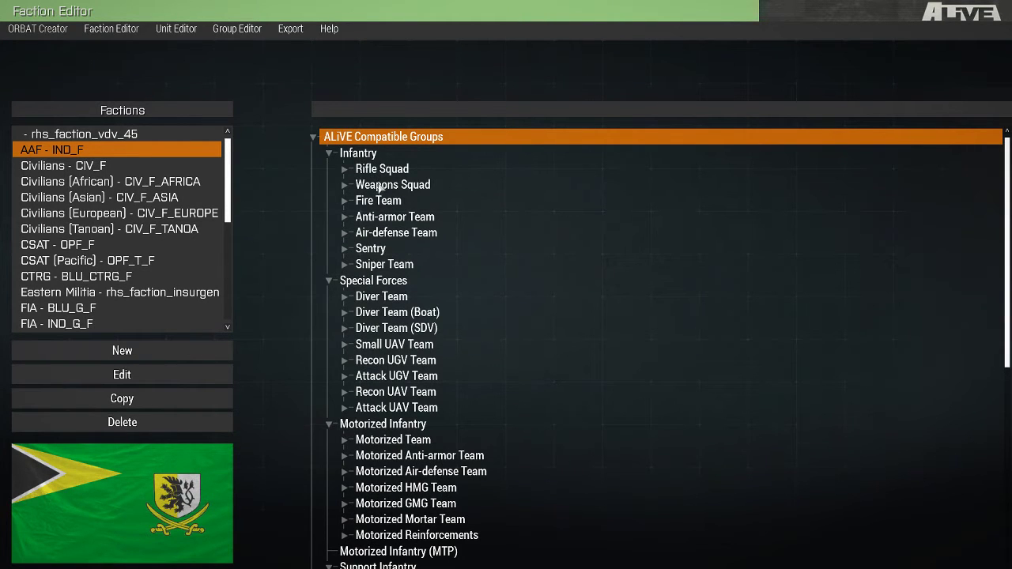
Inspect the class, side, rank and position of the Squad Leader and Rifleman in the AAF Rifle Squad.
click(345, 168)
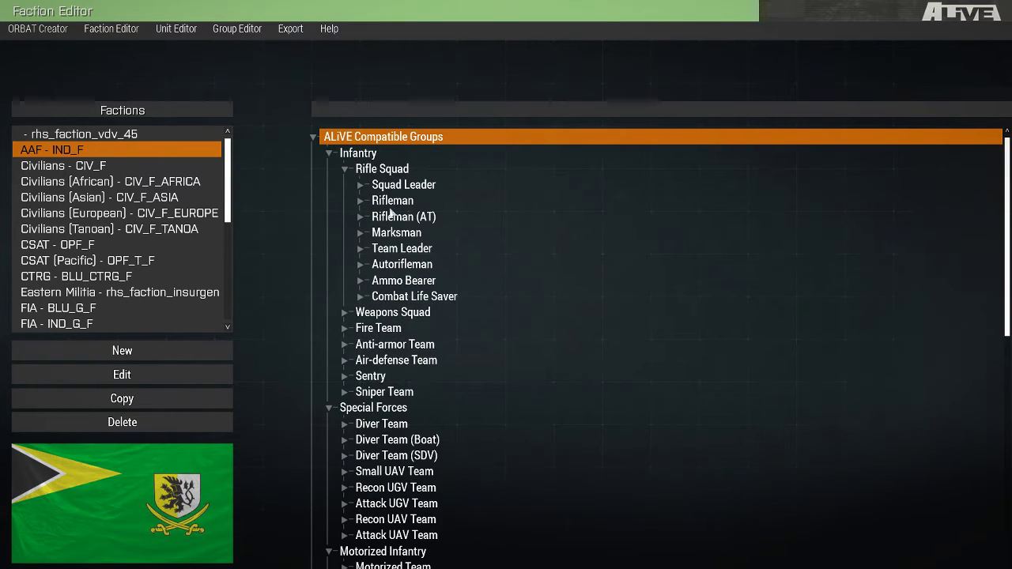
click(360, 185)
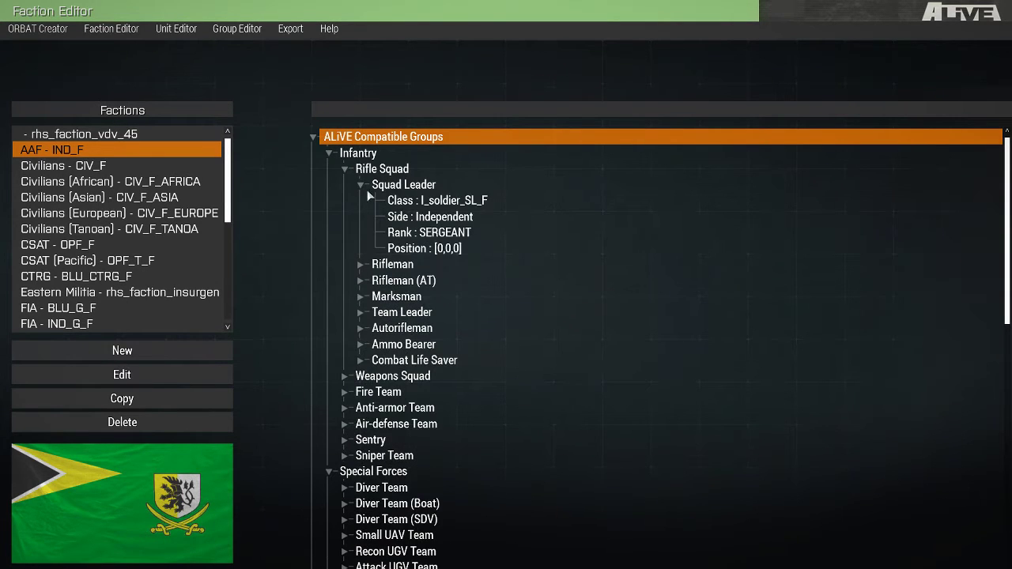
click(411, 207)
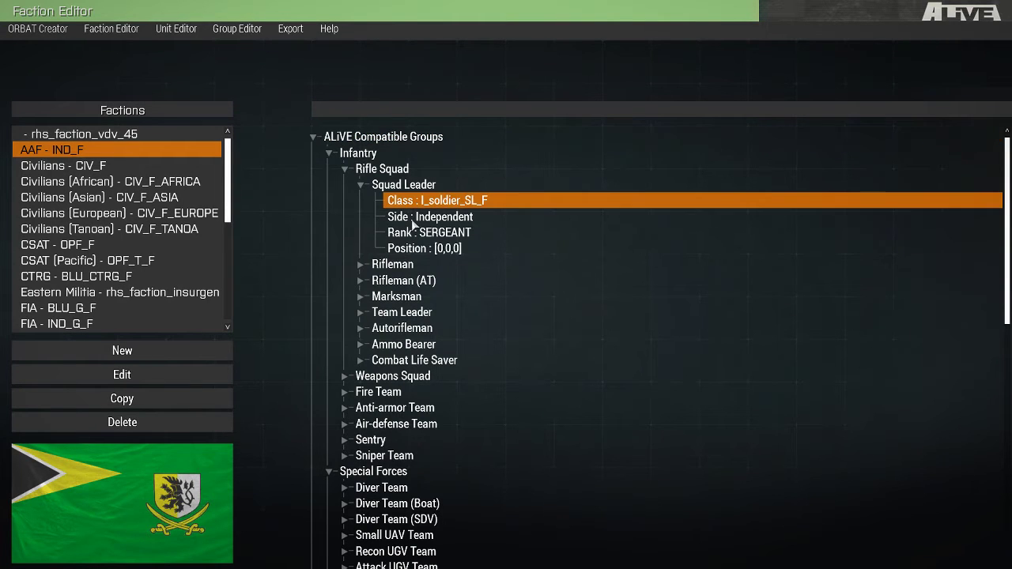
click(412, 221)
click(417, 233)
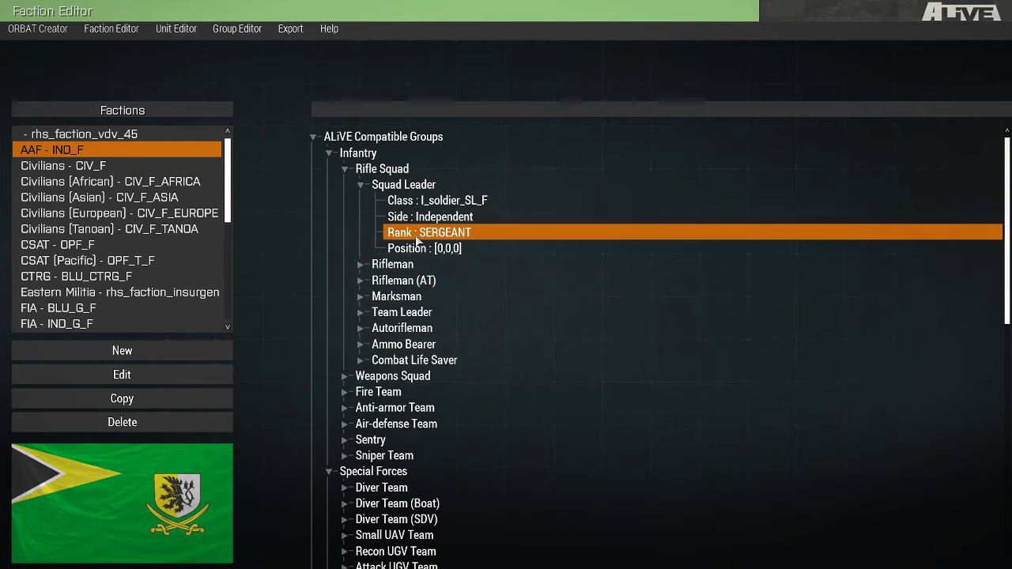
click(419, 250)
click(363, 267)
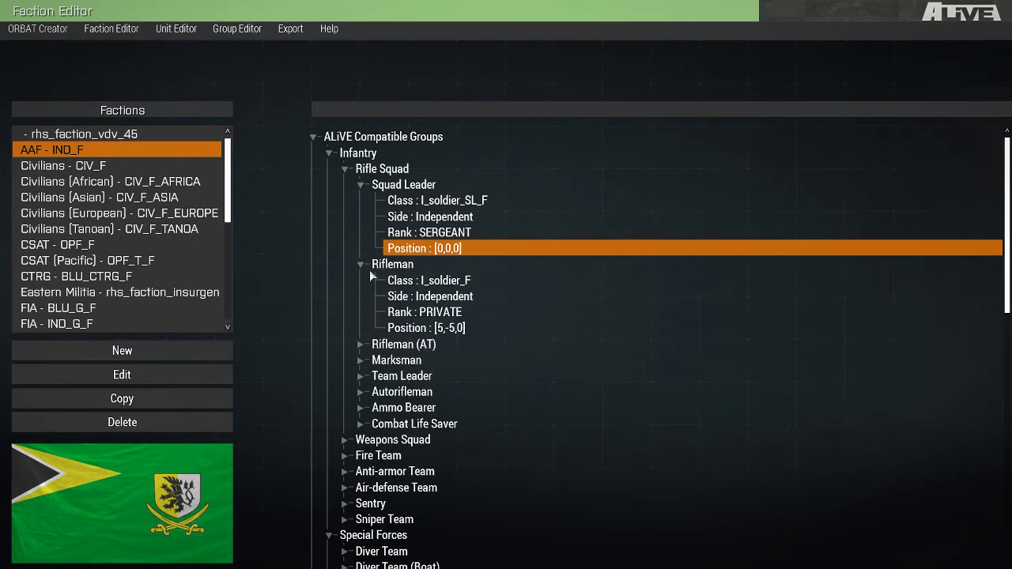
click(439, 329)
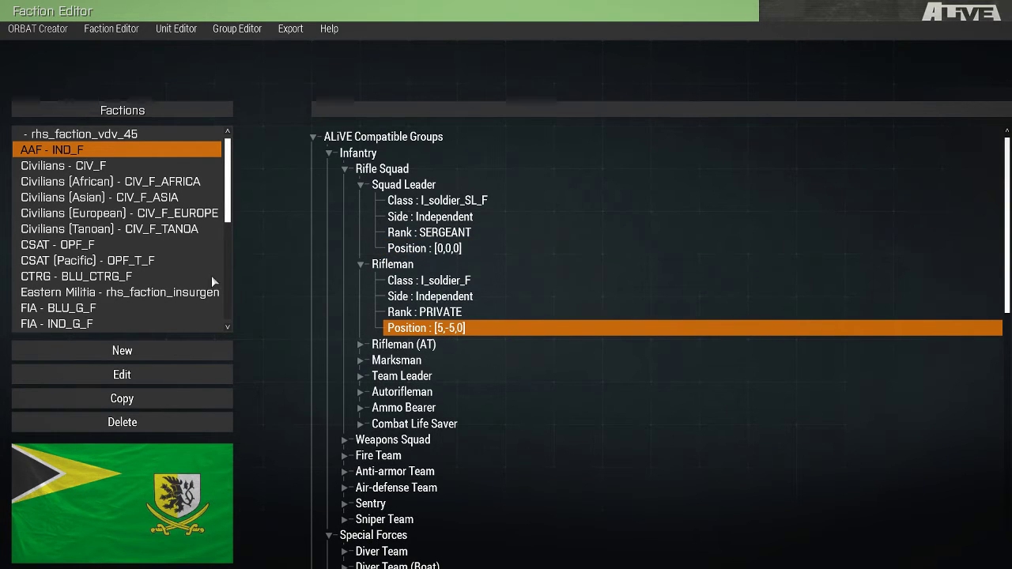
Review the display name, class name, side and flag options for creating a new faction, and cancel the creation.
scroll(166, 321, down, 1)
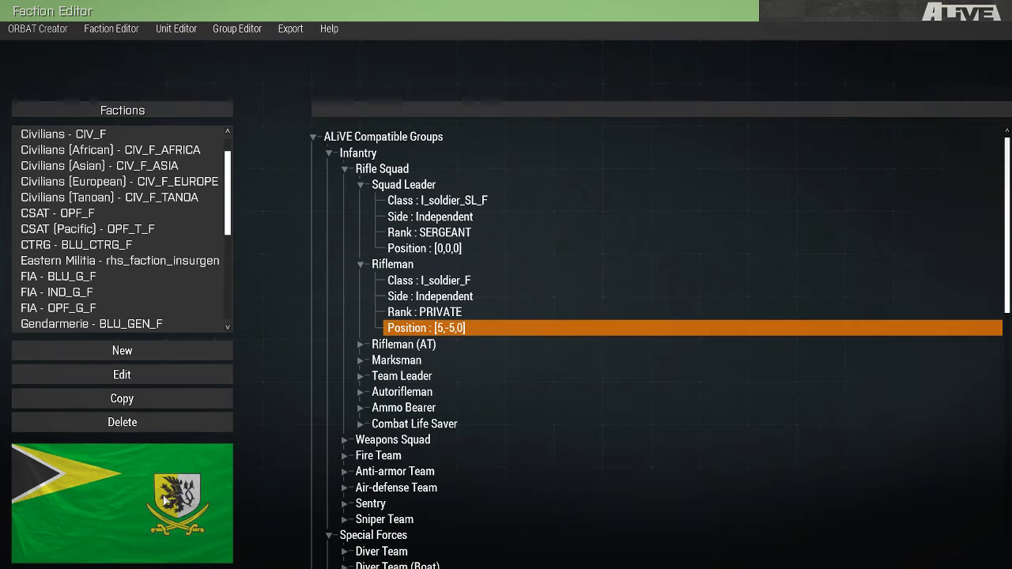
click(220, 356)
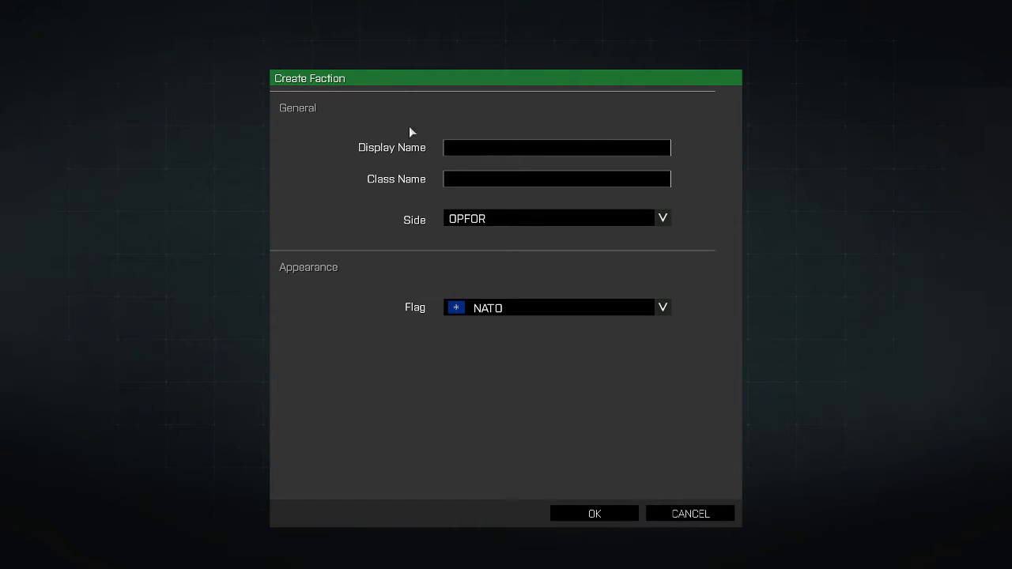
click(472, 150)
click(472, 186)
click(491, 219)
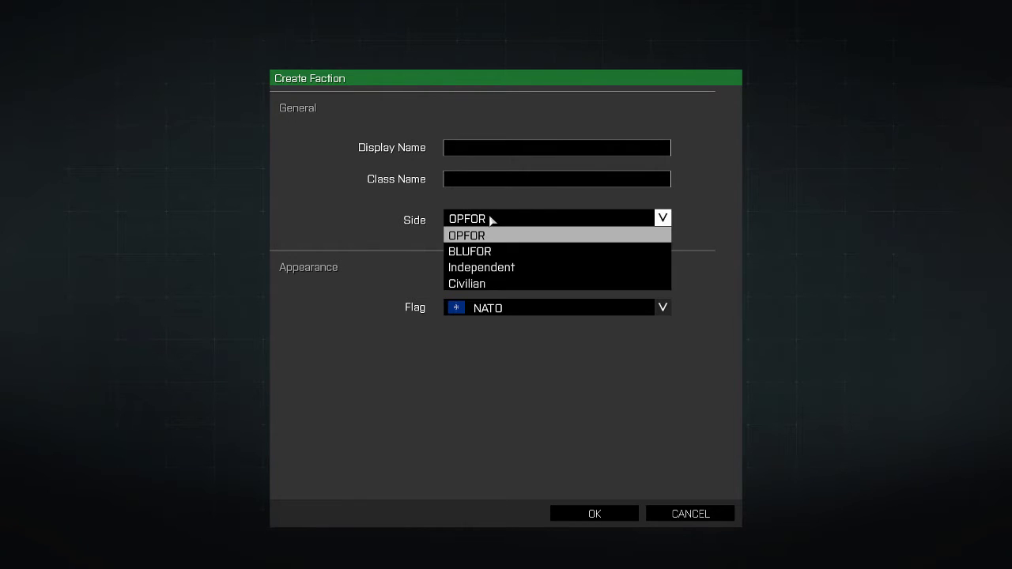
click(491, 236)
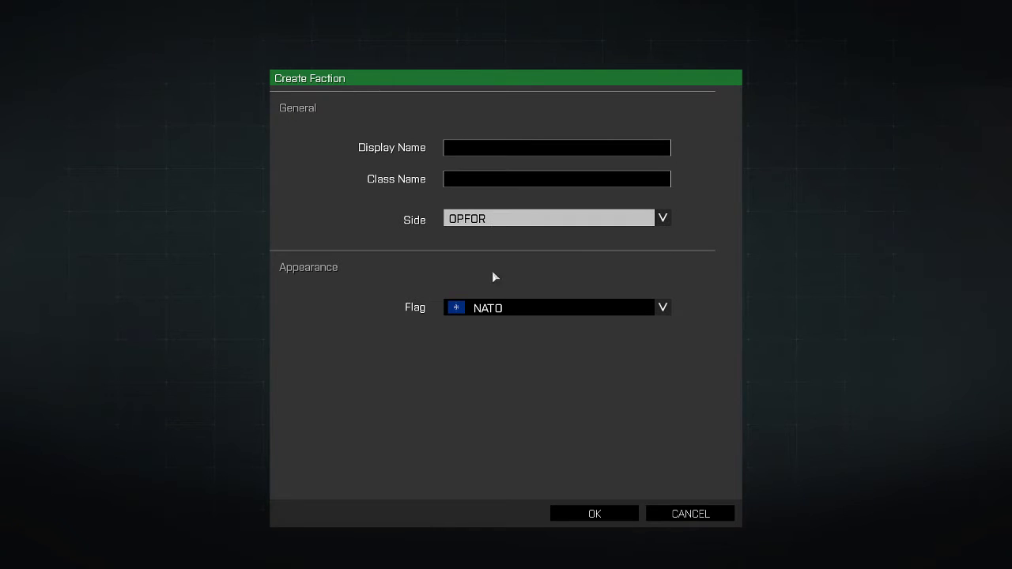
click(488, 313)
scroll(518, 345, down, 10)
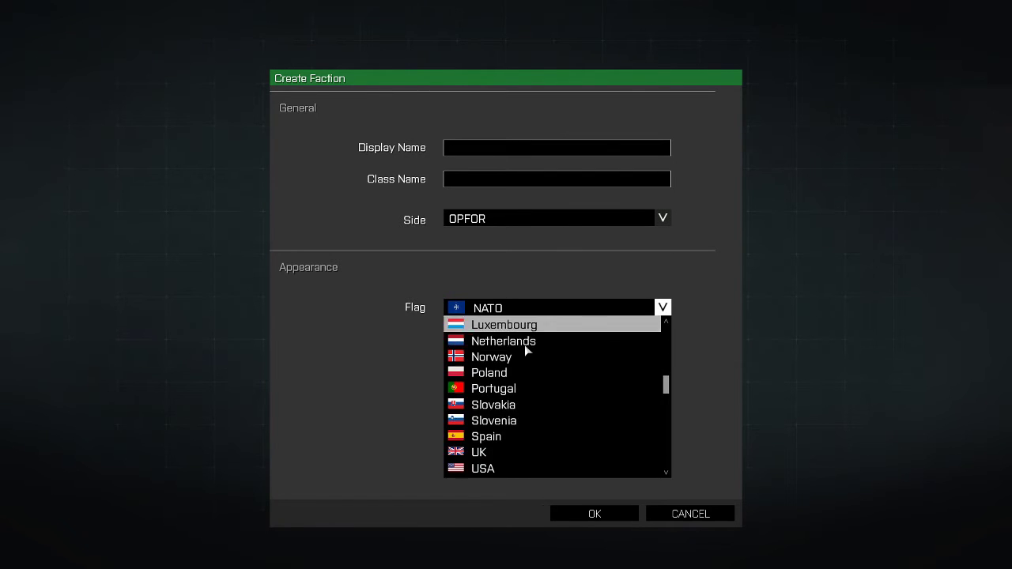
scroll(524, 351, down, 10)
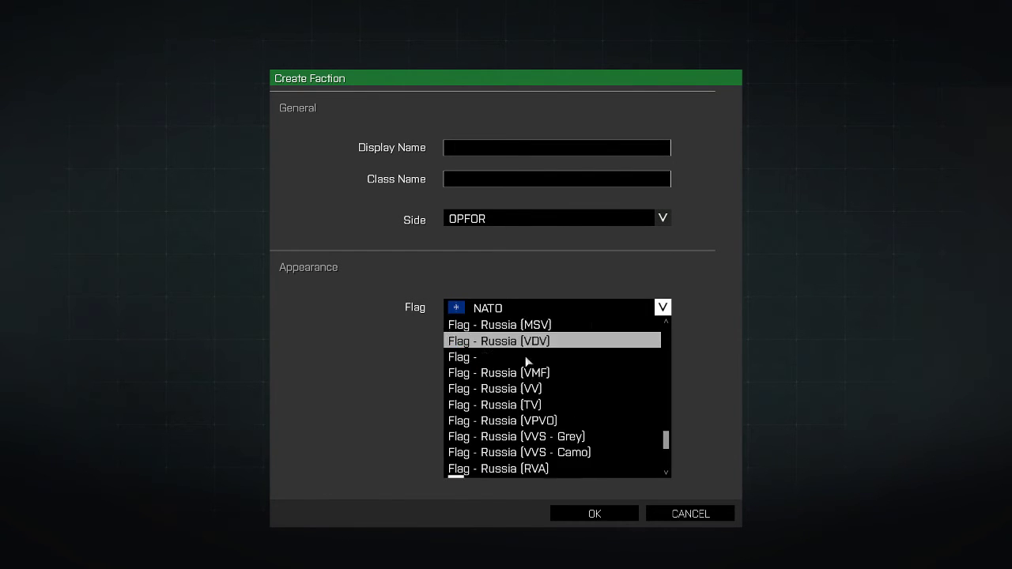
scroll(526, 360, down, 5)
click(698, 518)
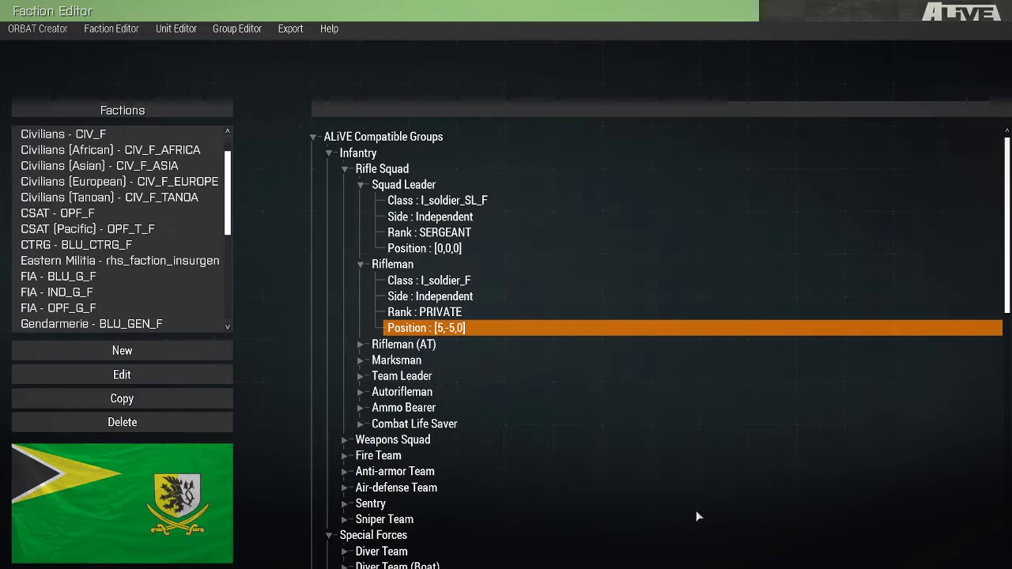
Edit the Civilians - CIV_F faction to use the VMF flag.
scroll(133, 217, up, 1)
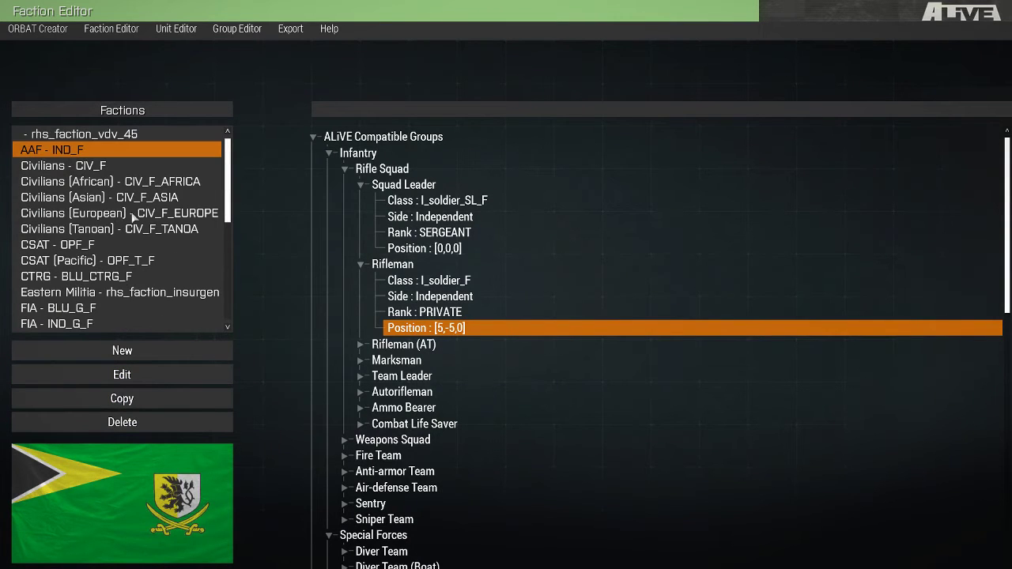
click(122, 162)
click(149, 351)
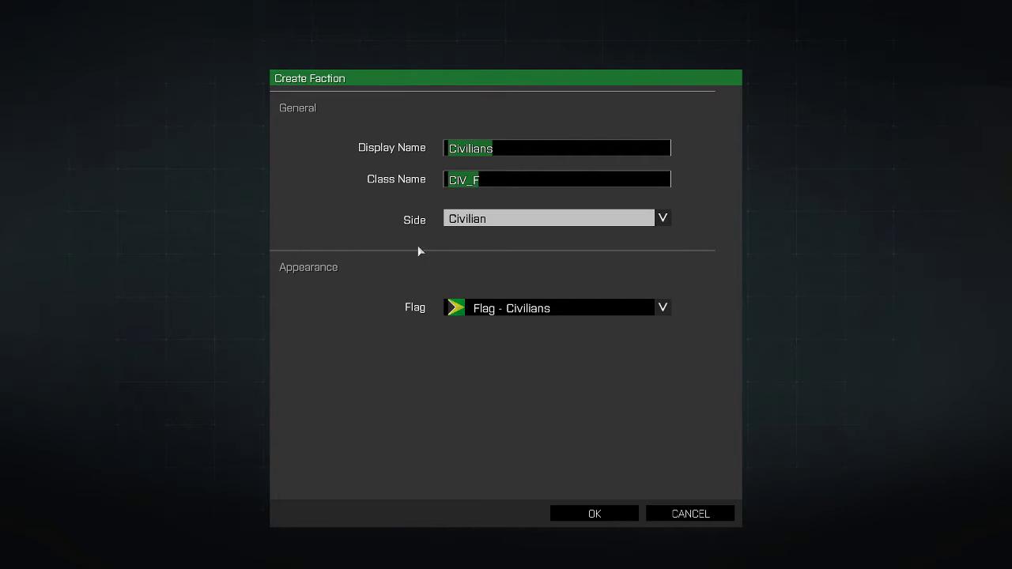
click(515, 308)
scroll(515, 356, down, 2)
scroll(514, 350, up, 2)
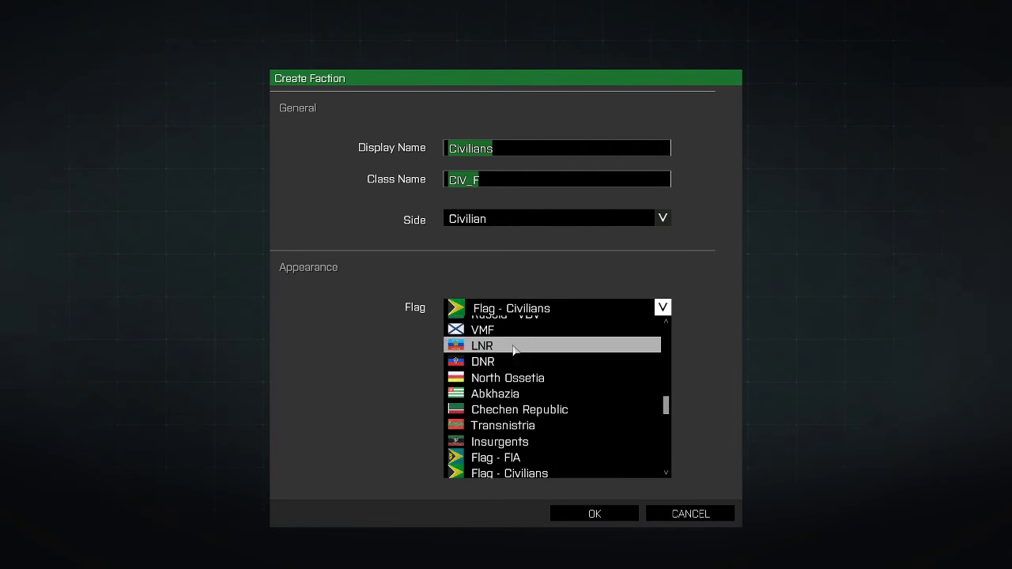
click(514, 330)
click(586, 514)
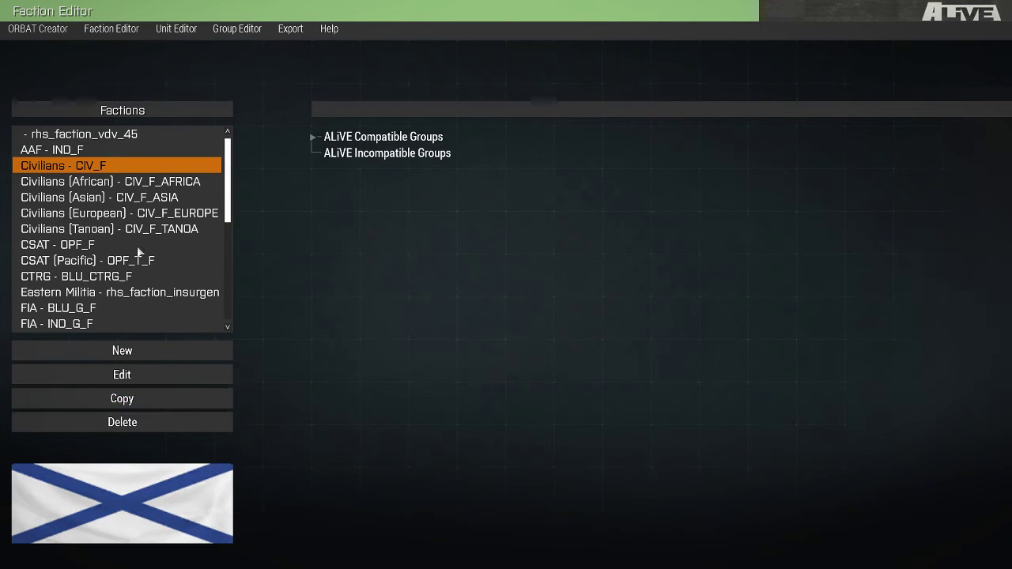
Duplicate the AAF - IND_F faction and expand the Infantry and Special Forces groups of the copy.
click(91, 150)
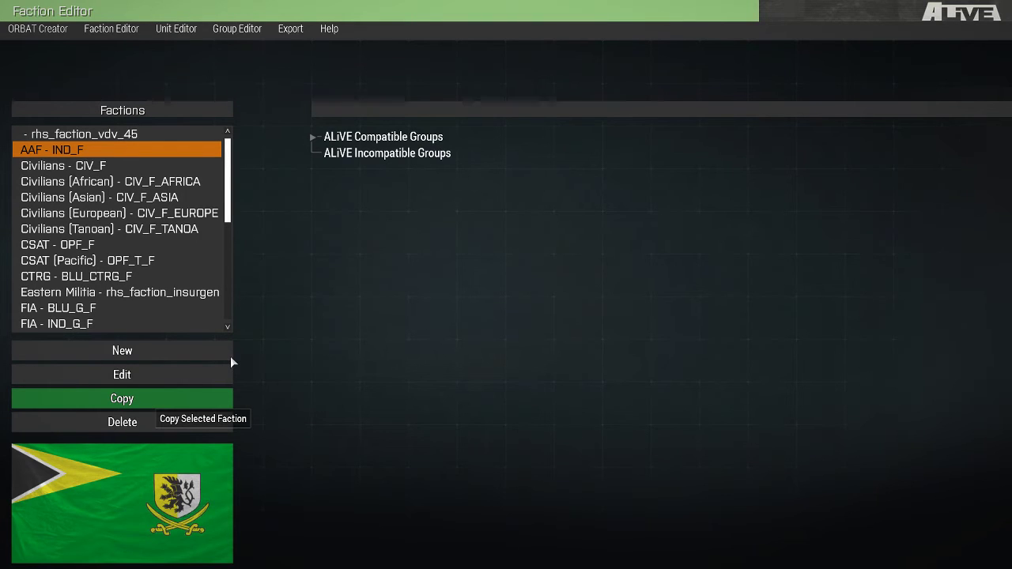
click(87, 148)
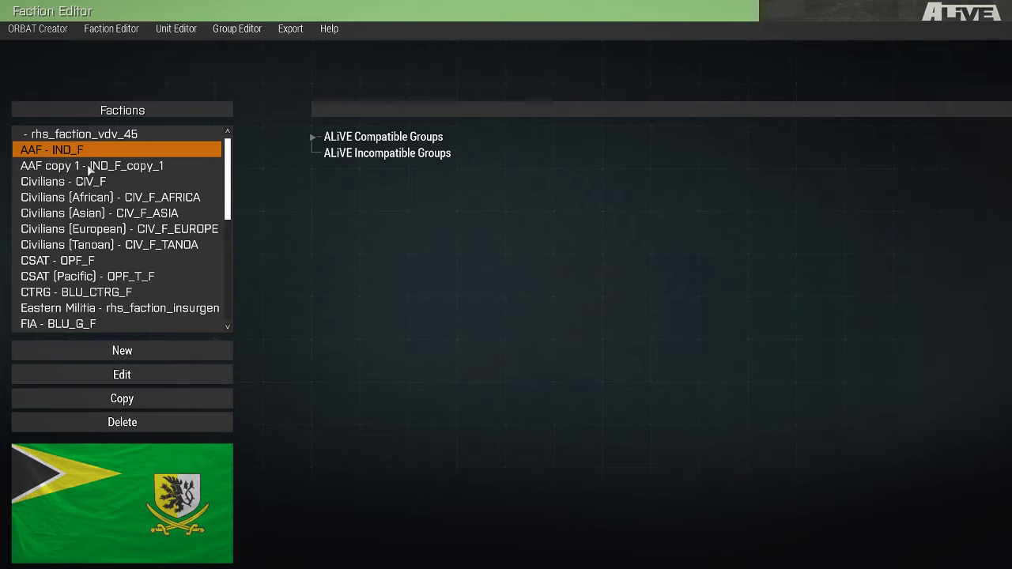
click(90, 166)
click(313, 137)
click(330, 169)
click(328, 153)
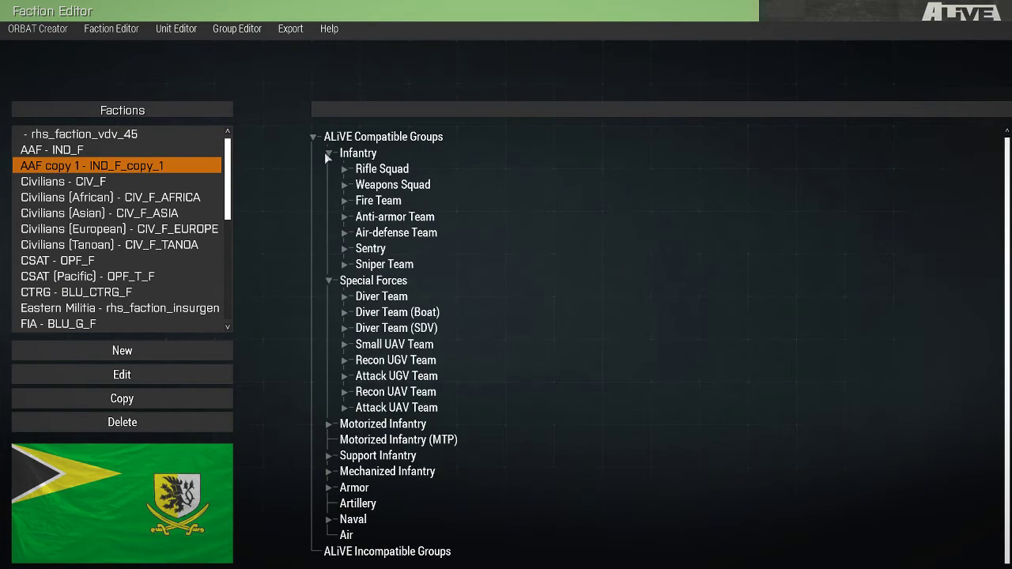
Collapse the expanded group tree and delete the AAF copy 1 - IND_F_copy_1 faction.
click(34, 154)
click(43, 167)
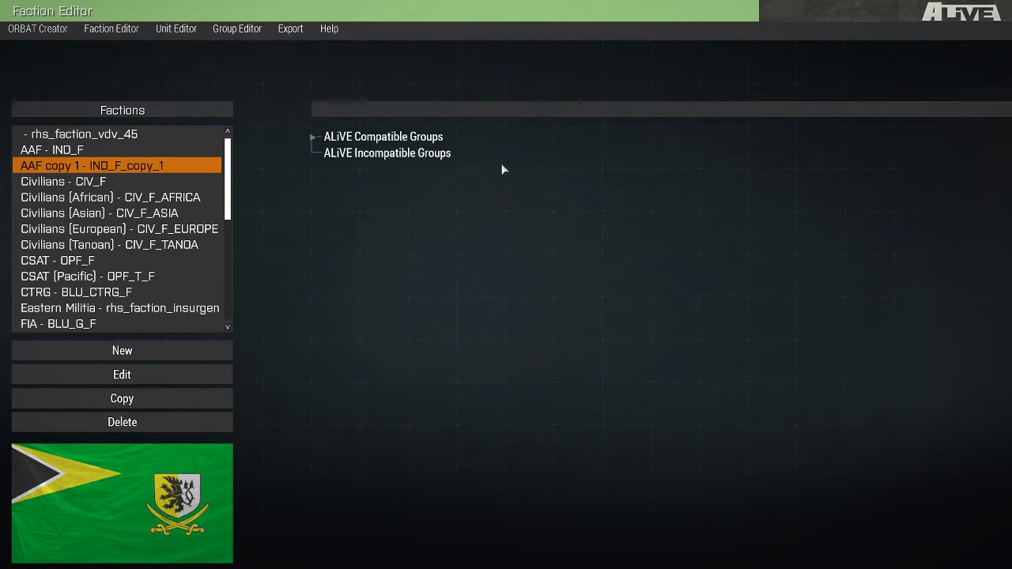
click(124, 423)
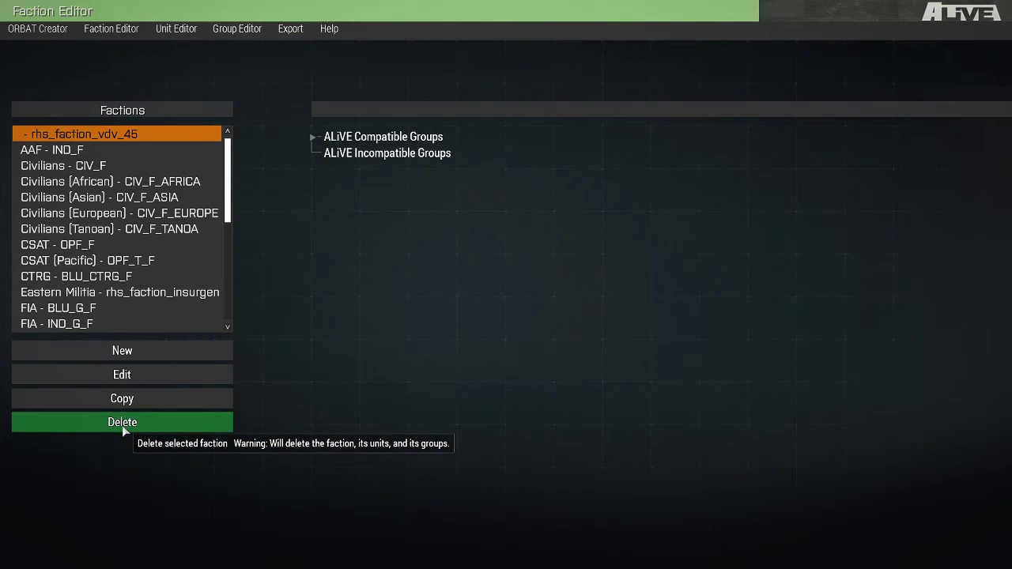
Delete the AAF - IND_F and Civilians - CIV_F factions from the faction list.
click(68, 152)
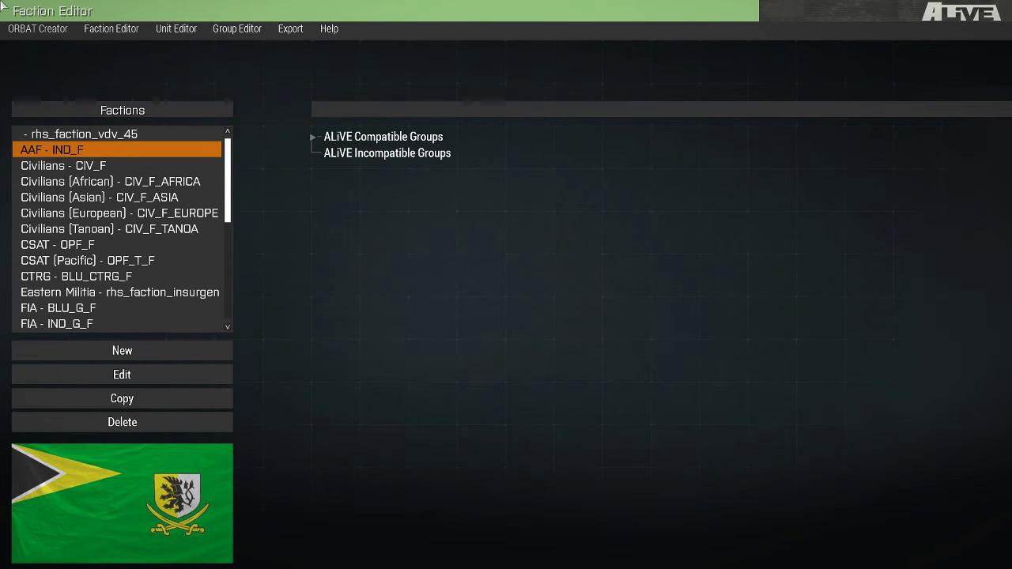
click(83, 424)
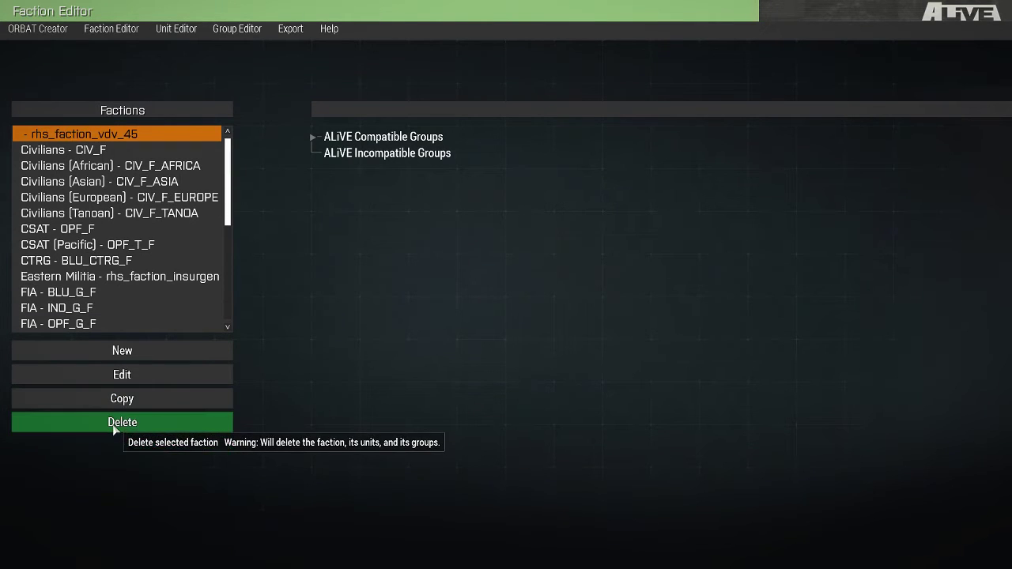
click(124, 153)
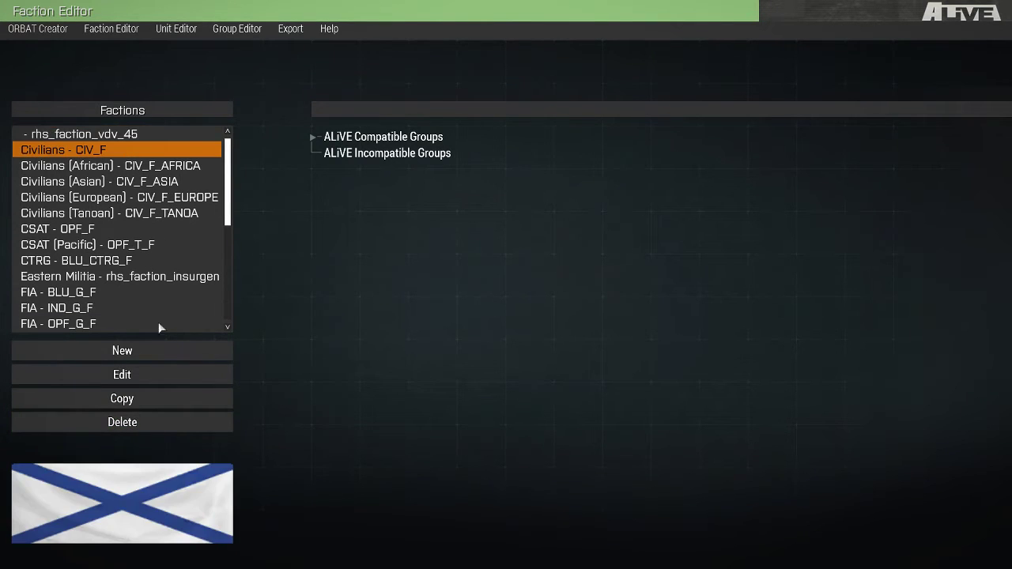
click(151, 418)
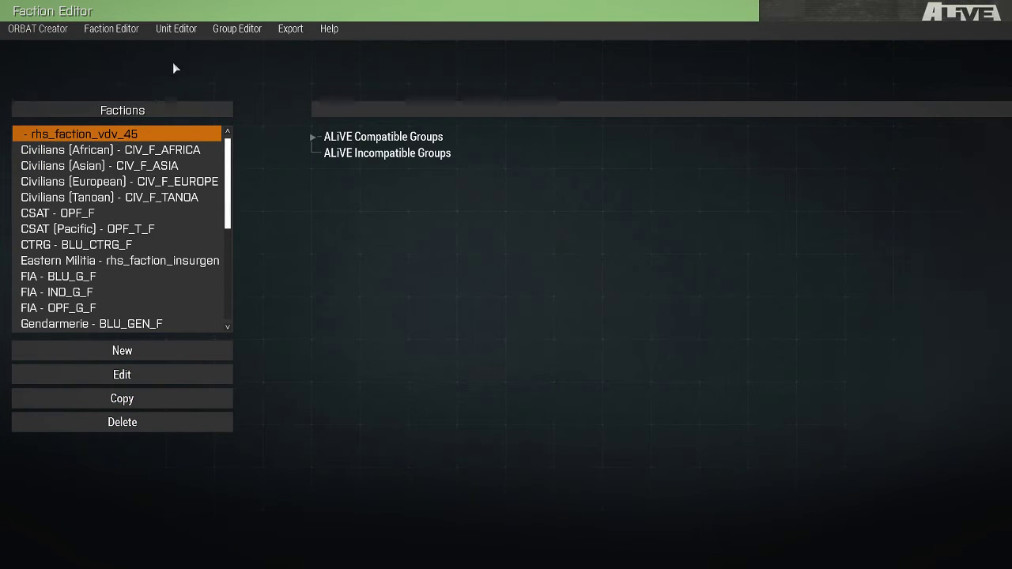
Open the Unit Editor for the CSAT - OPF_F faction and import its units from config.
click(177, 34)
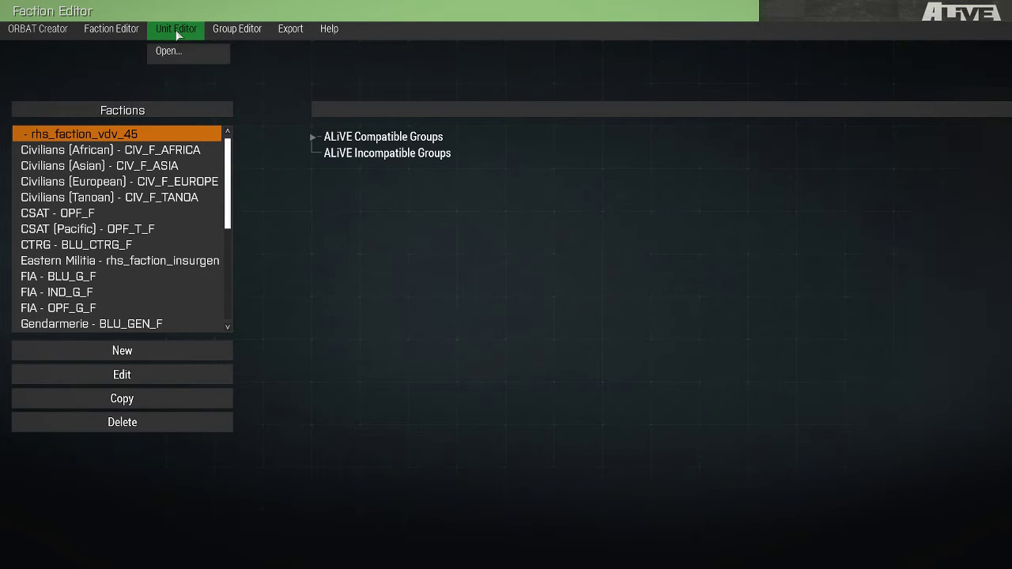
click(171, 49)
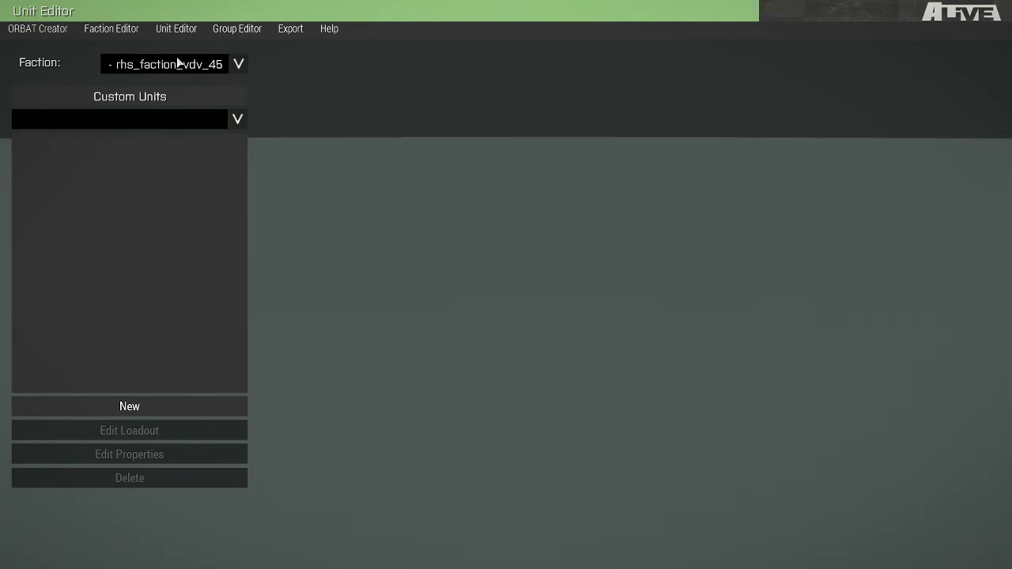
click(177, 63)
click(153, 163)
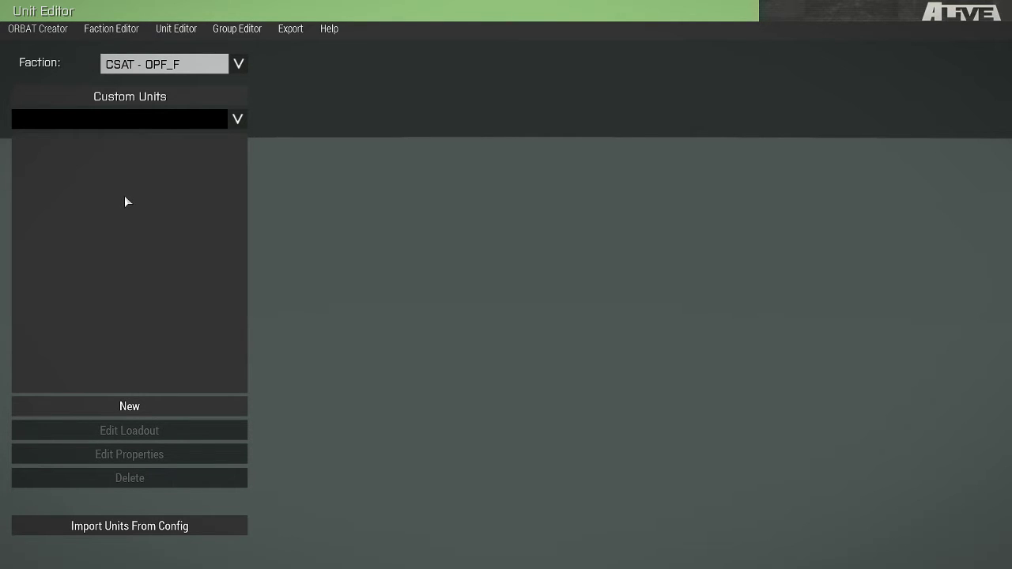
click(135, 68)
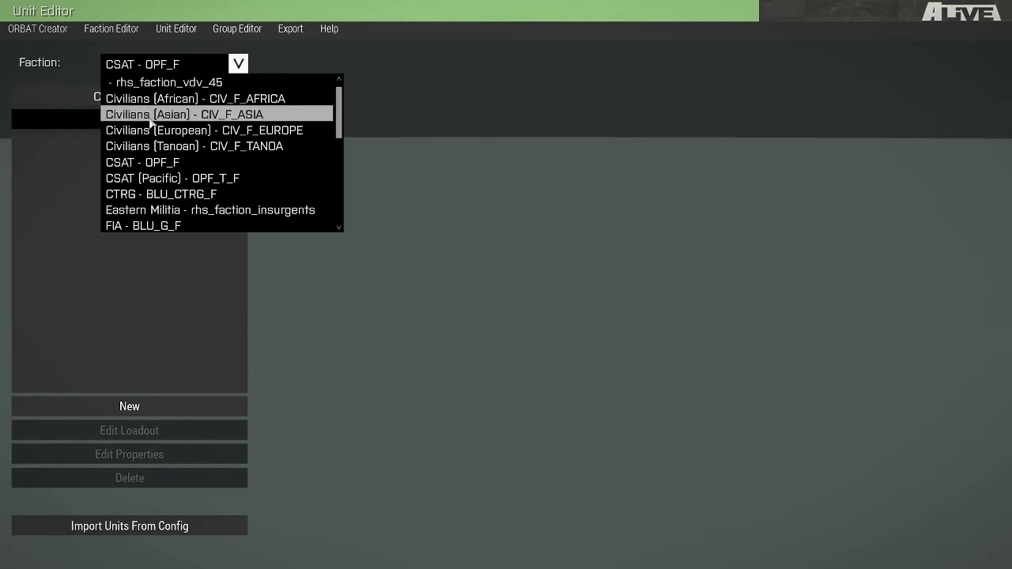
click(156, 163)
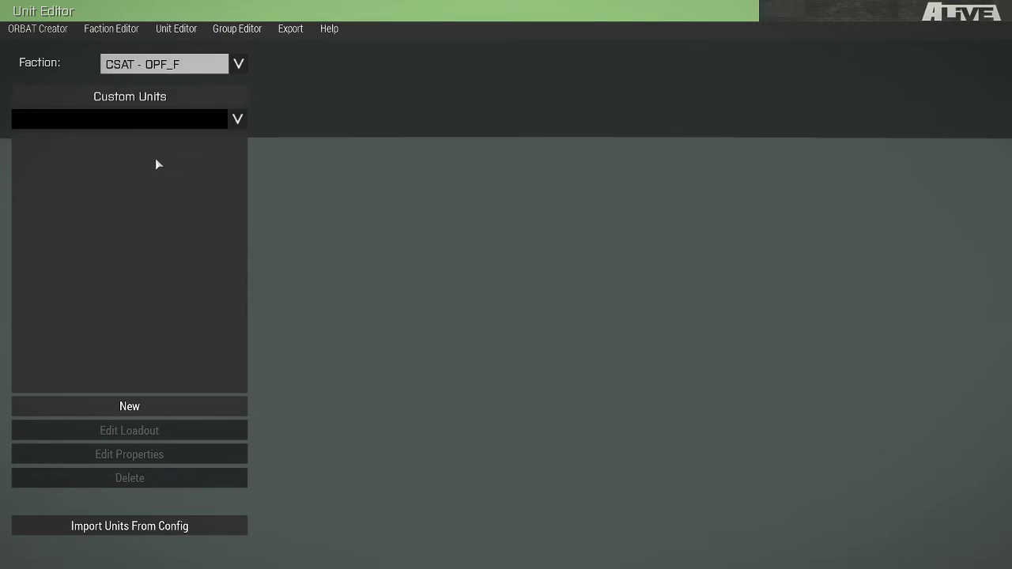
click(95, 527)
Browse the imported CSAT unit categories, examining the Men and Artillery lists and previewing the first Rifleman.
click(47, 120)
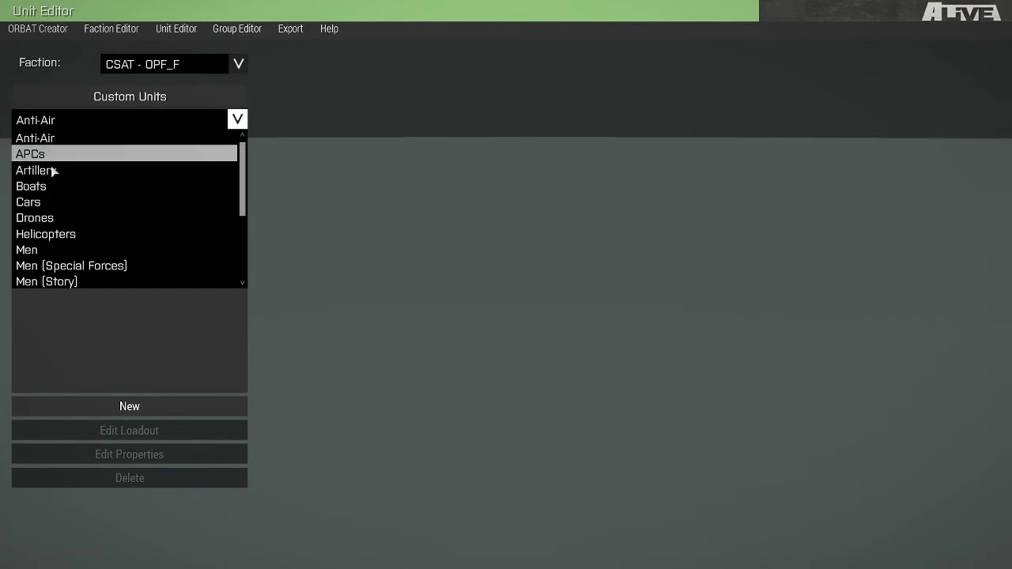
click(47, 250)
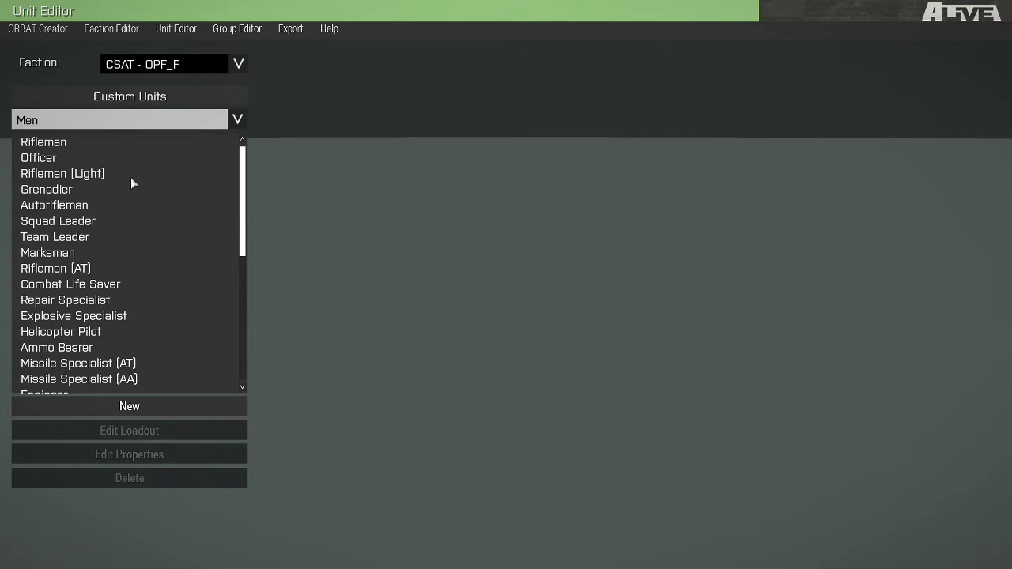
scroll(131, 183, down, 10)
click(83, 119)
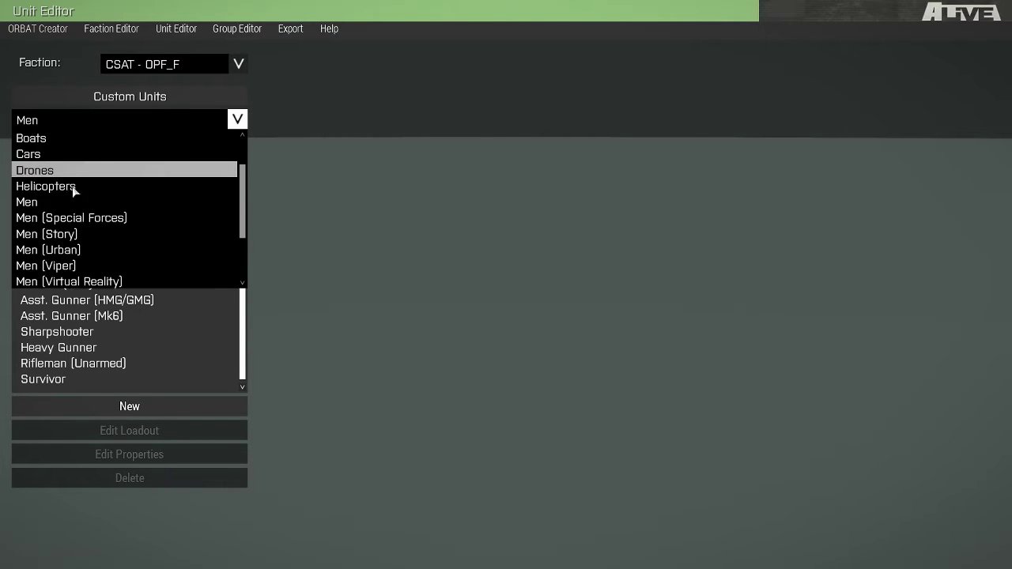
scroll(63, 214, down, 5)
scroll(56, 190, up, 8)
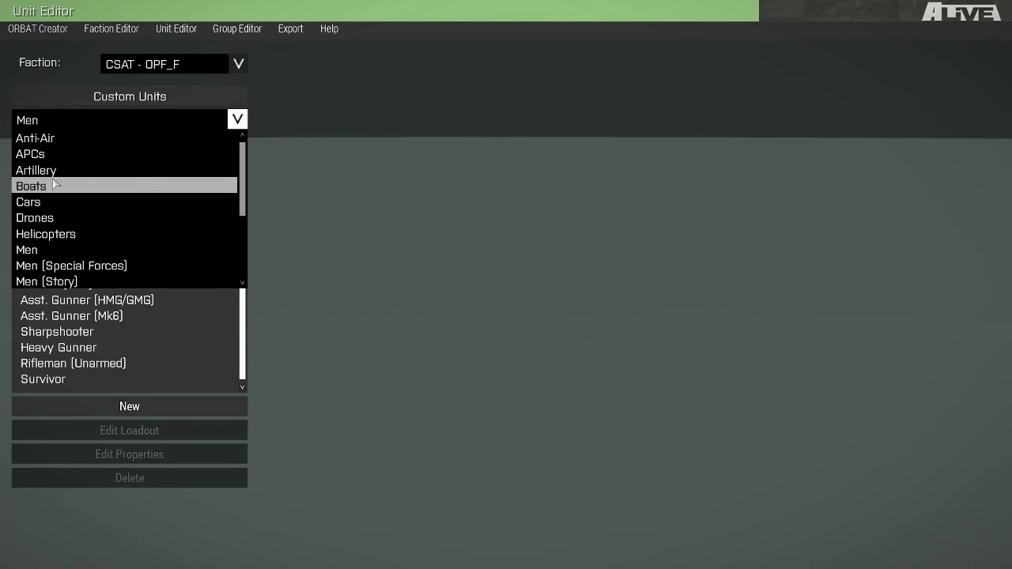
scroll(48, 229, down, 8)
scroll(44, 252, up, 6)
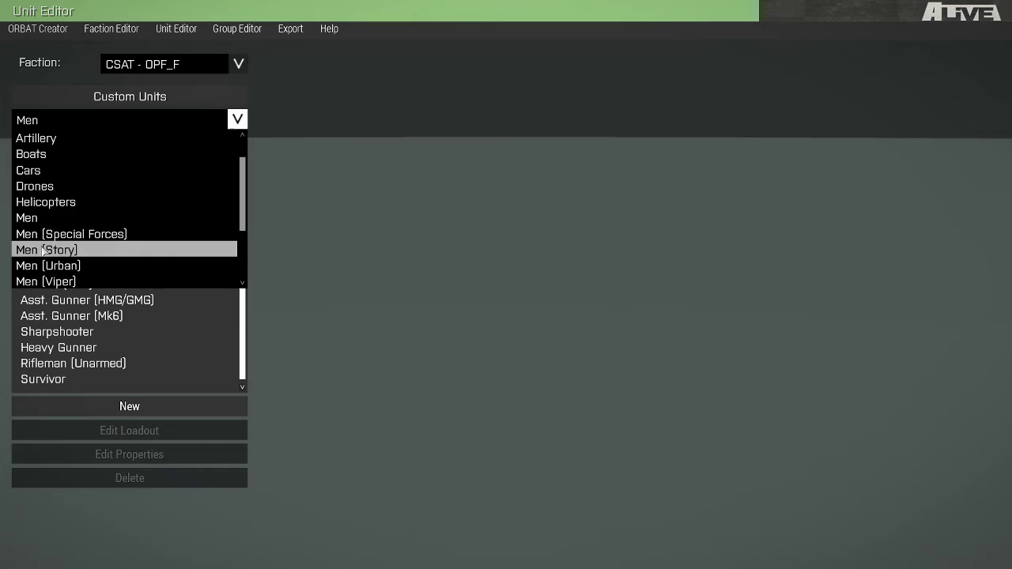
scroll(44, 249, up, 2)
click(46, 170)
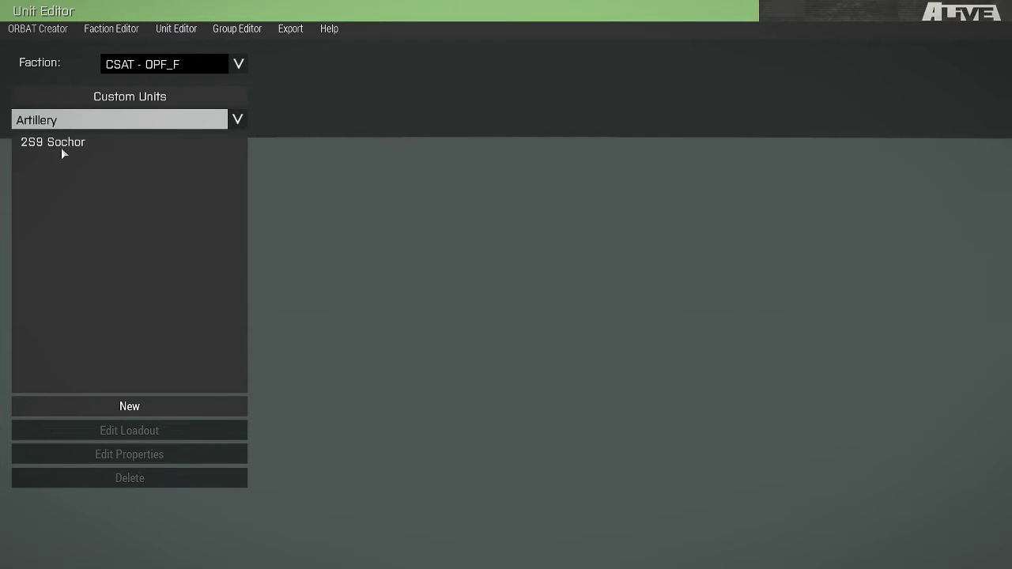
click(63, 119)
click(44, 248)
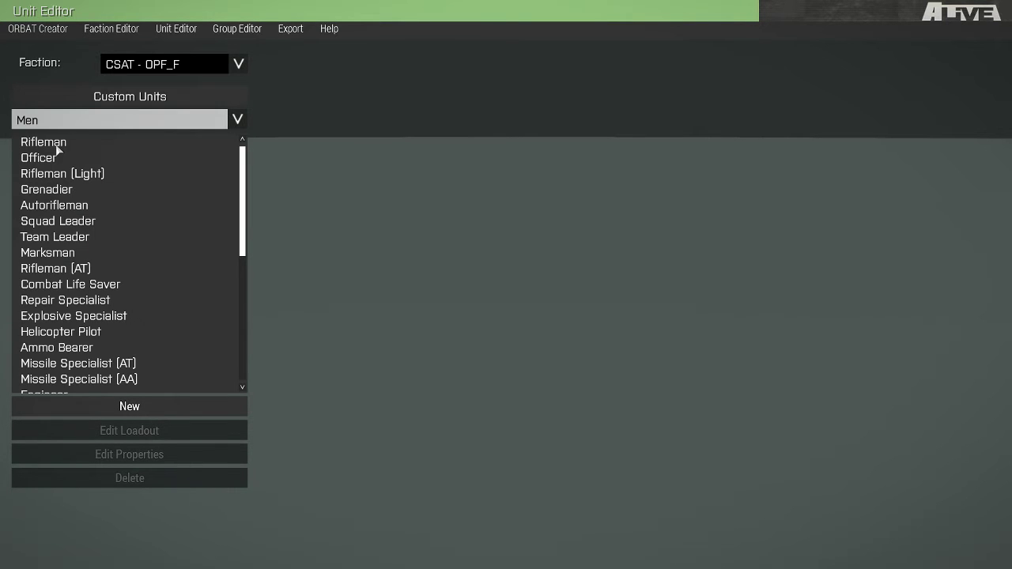
click(56, 143)
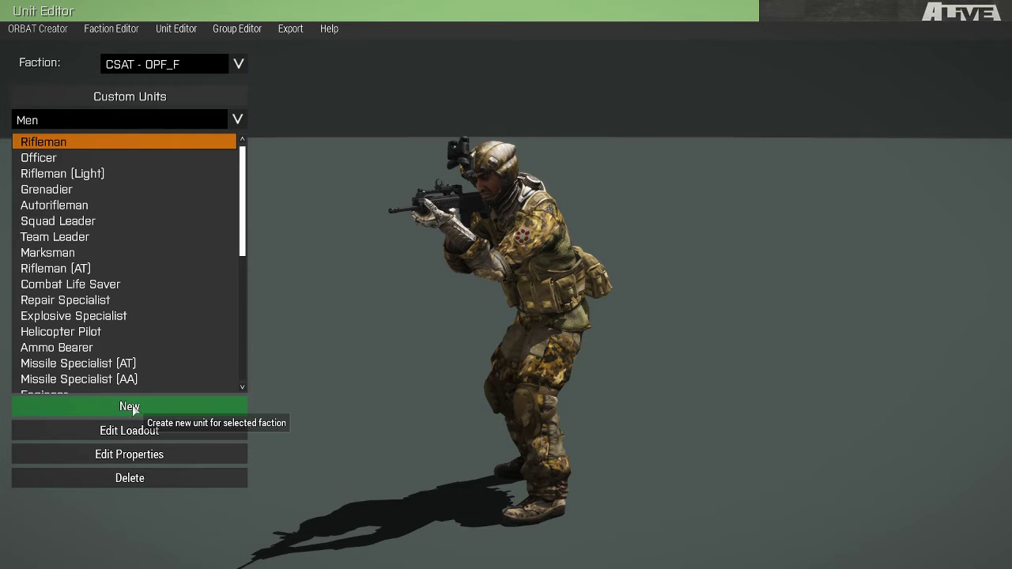
Start a new CSAT unit with the display name Rifleman and generate its class name.
click(210, 408)
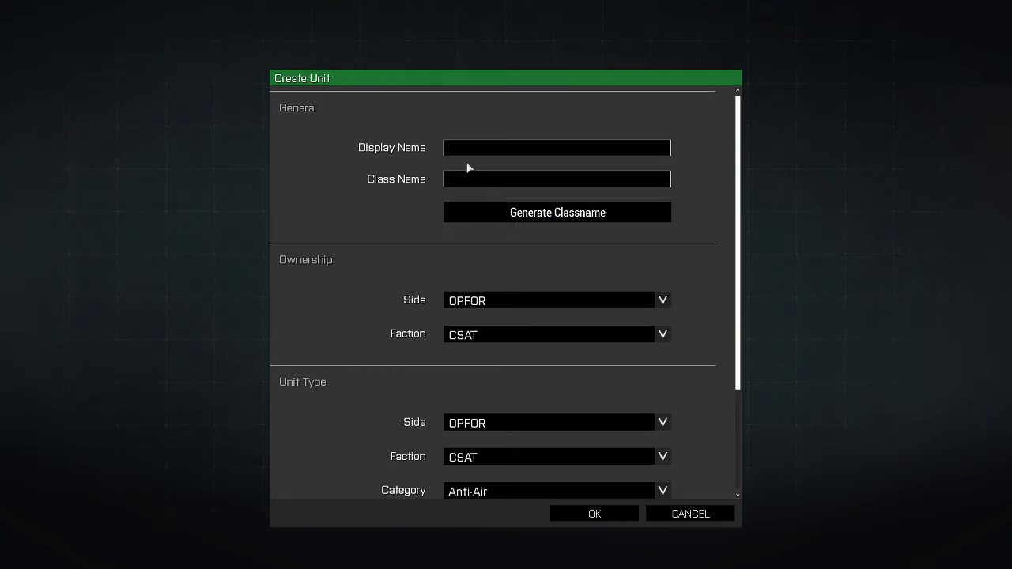
text(Rifleman)
click(499, 215)
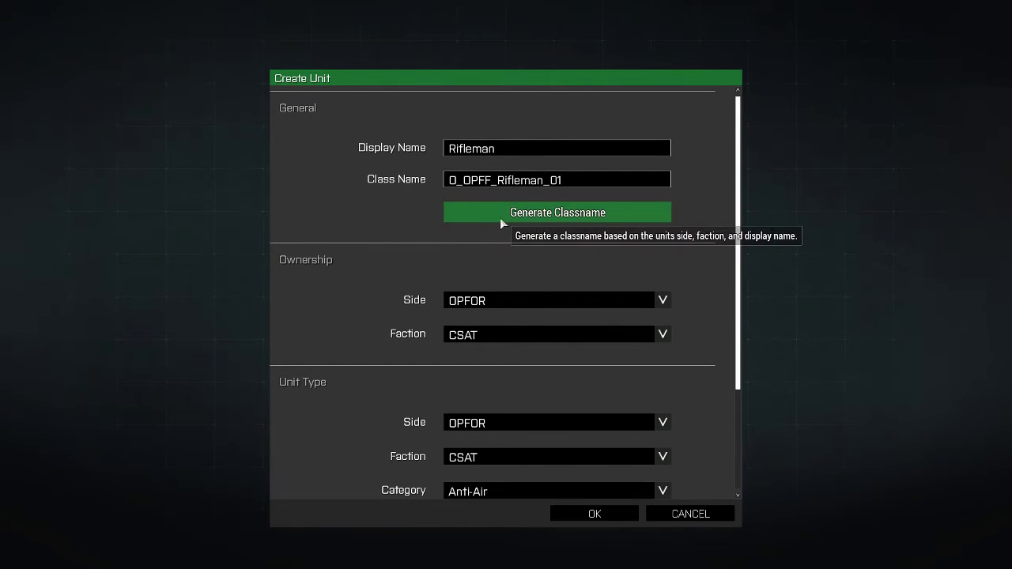
click(447, 183)
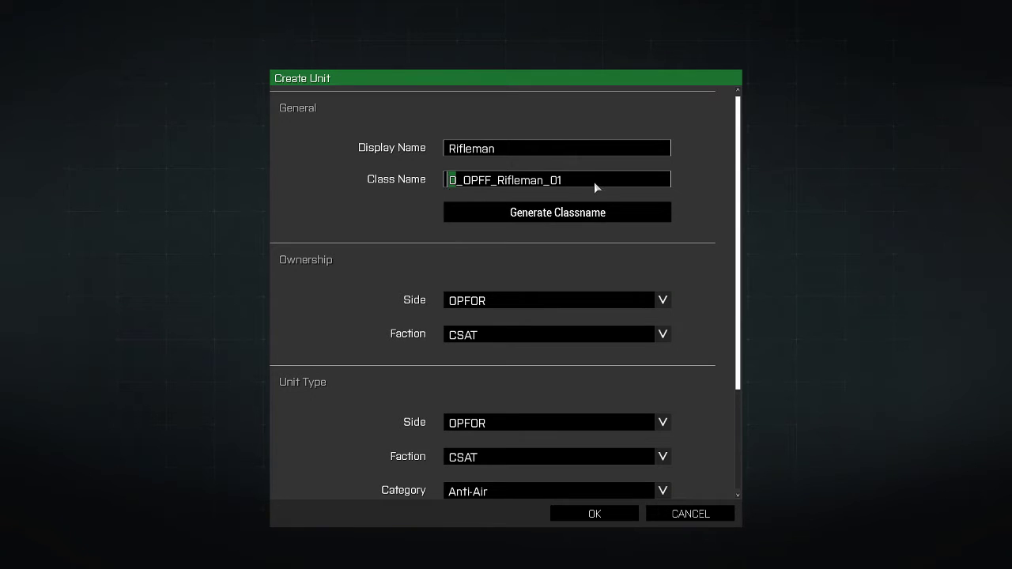
Set the new unit's type side to BLUFOR and its type faction to Gendarmerie.
scroll(585, 269, down, 3)
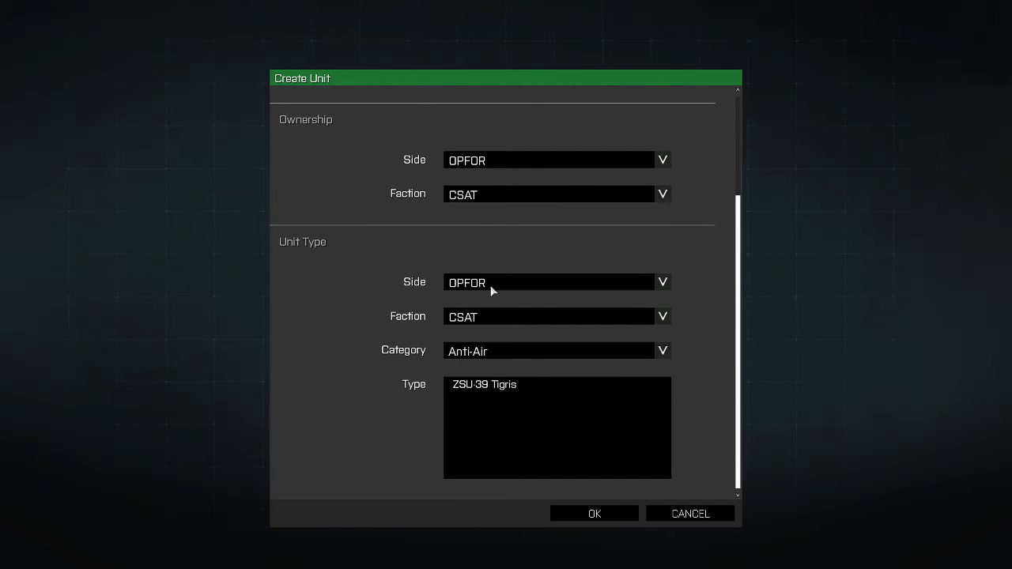
click(495, 318)
click(471, 324)
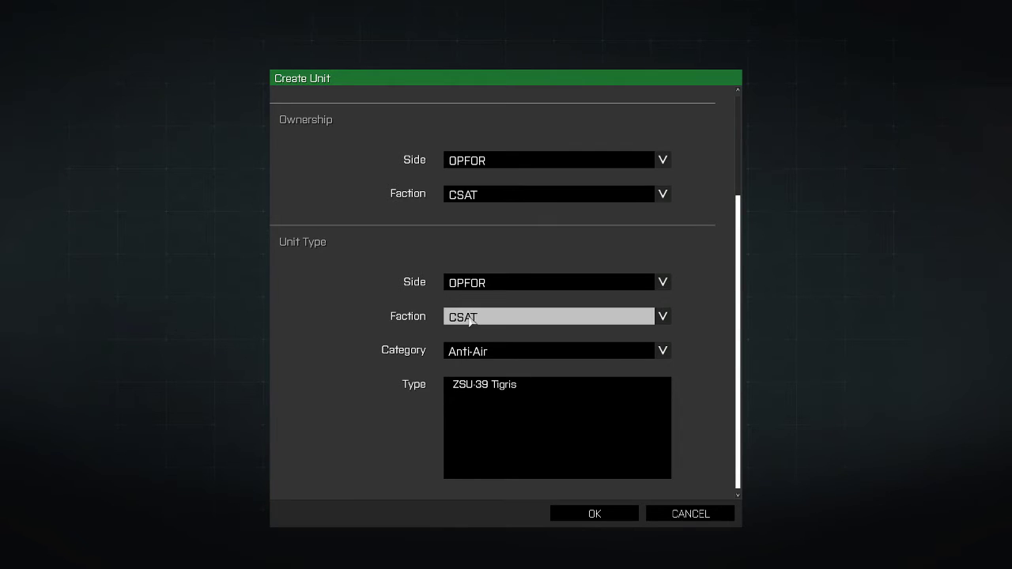
click(472, 287)
click(478, 235)
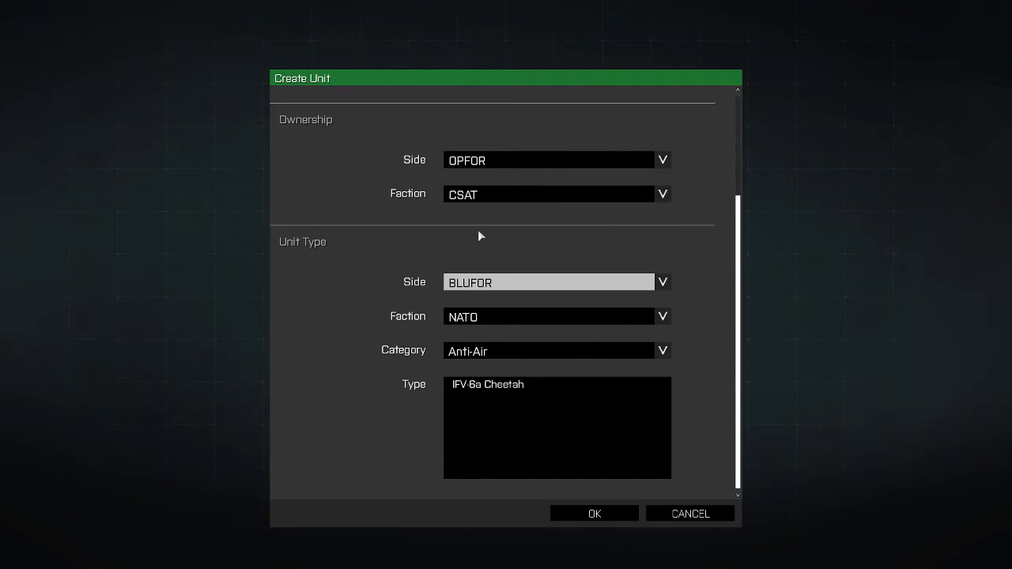
click(475, 316)
click(473, 299)
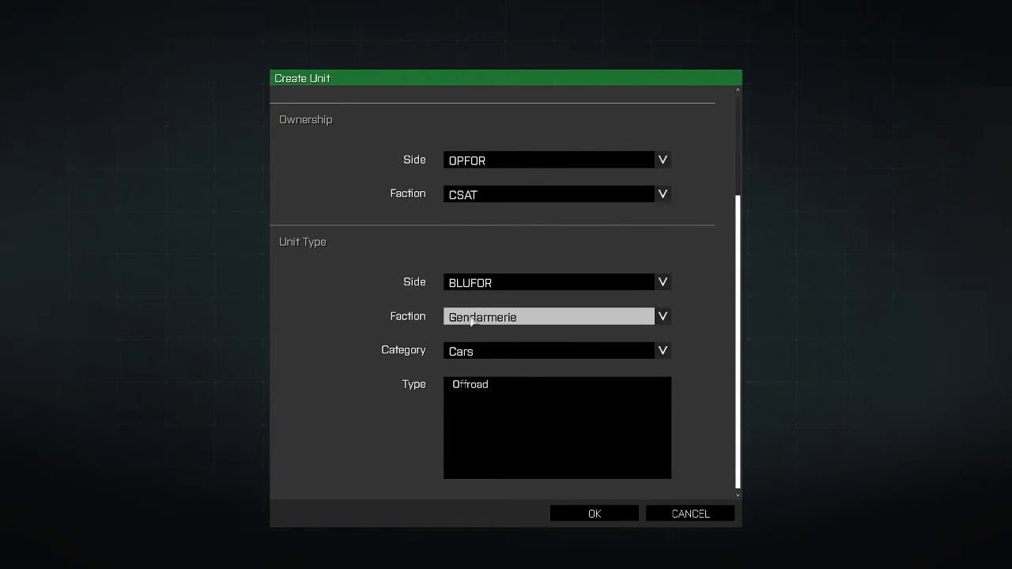
Choose Gendarmerie Commander from the Men category as the unit type and create the unit.
click(478, 353)
click(472, 336)
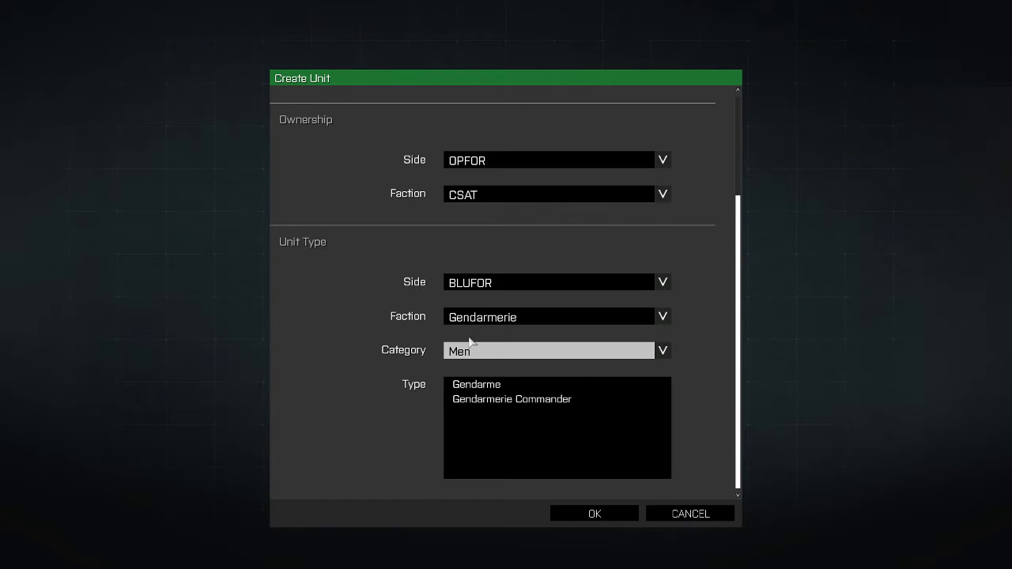
click(474, 386)
click(546, 401)
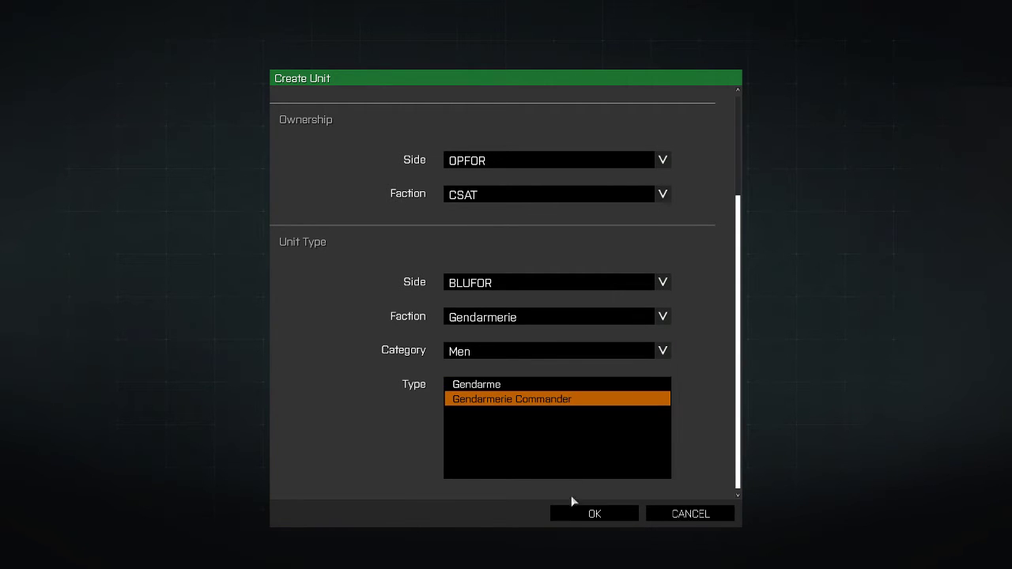
click(594, 514)
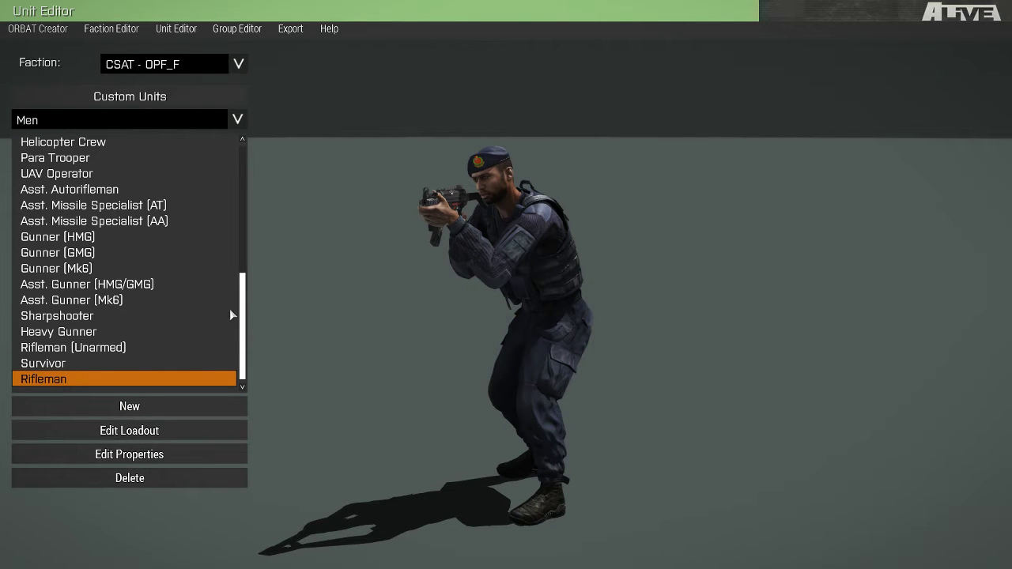
Select the original CSAT Rifleman in the Men category and open its loadout for editing.
scroll(226, 308, up, 10)
click(64, 155)
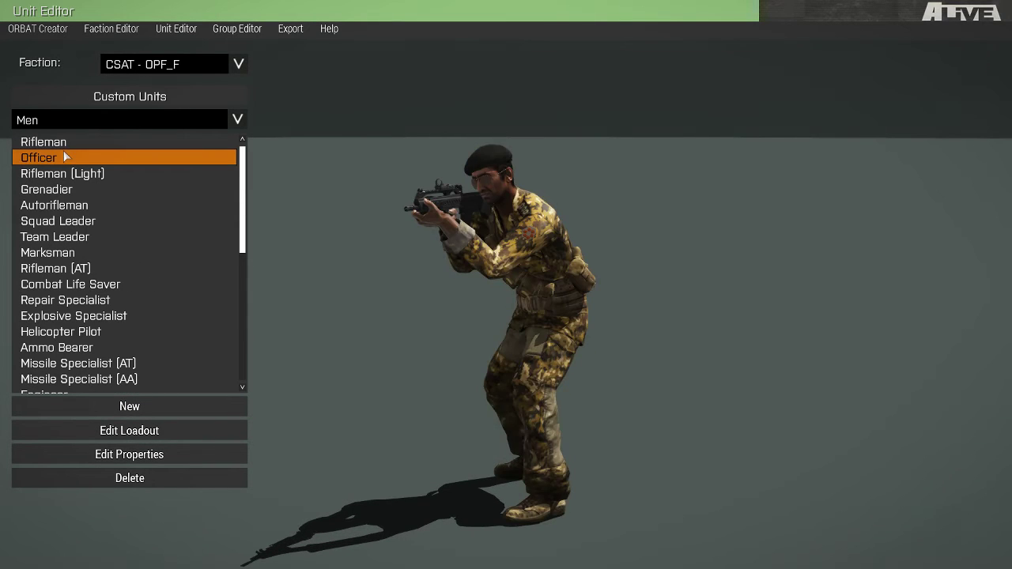
click(62, 147)
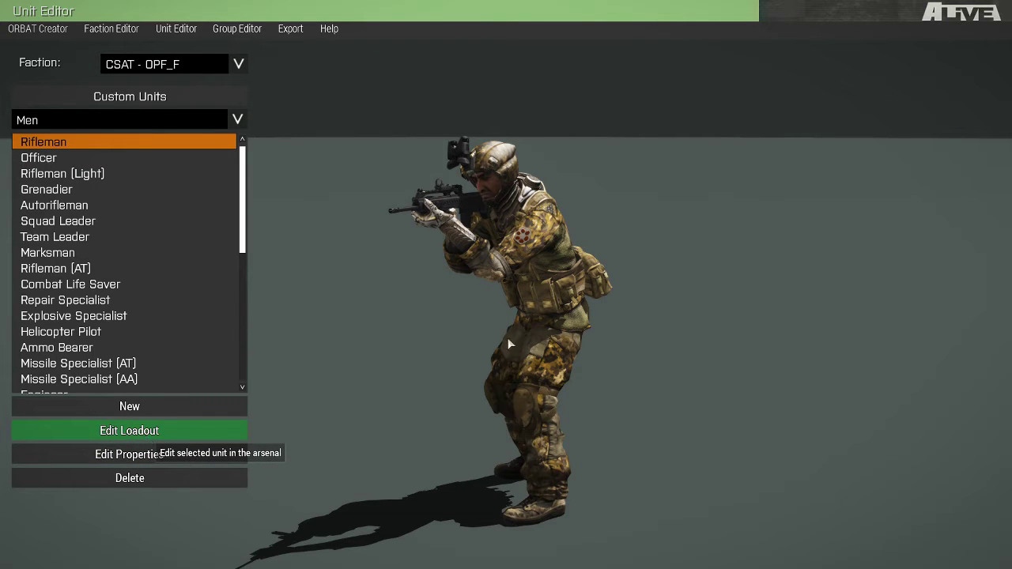
click(144, 432)
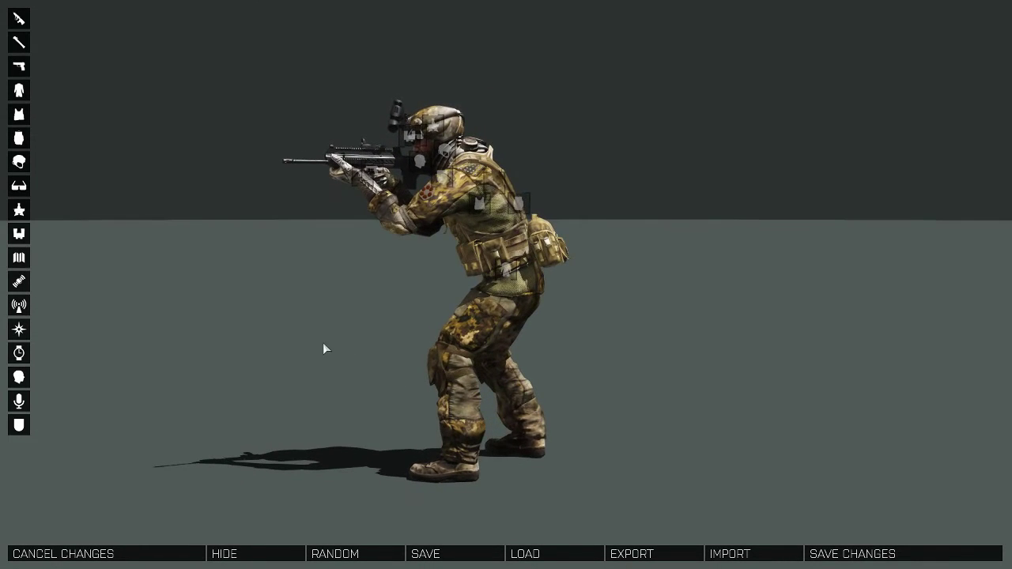
Examine the Rifleman's equipment categories, from primary weapons, uniform and vest through headgear and facewear to night vision and binoculars.
click(19, 20)
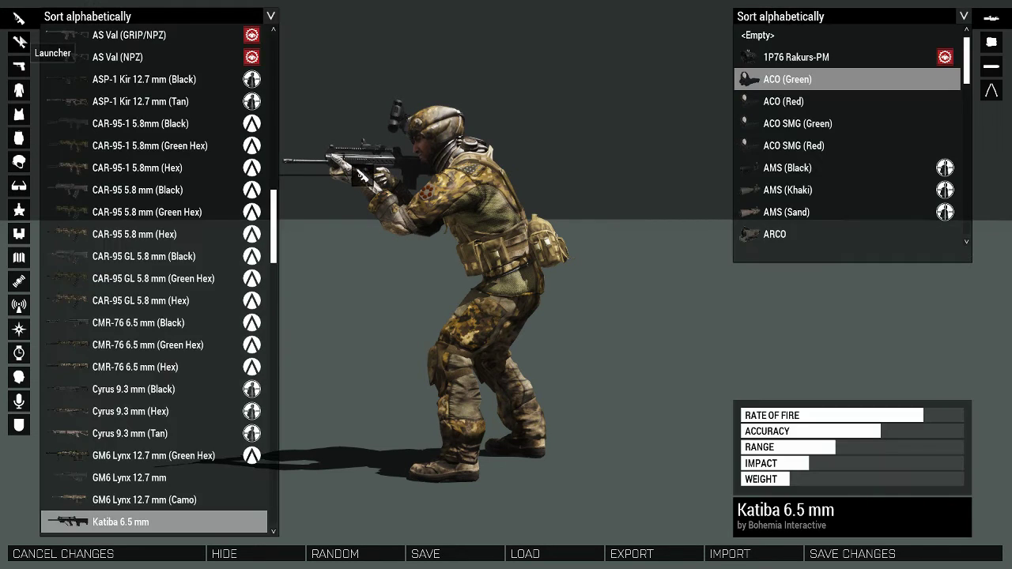
click(19, 41)
click(19, 66)
click(19, 90)
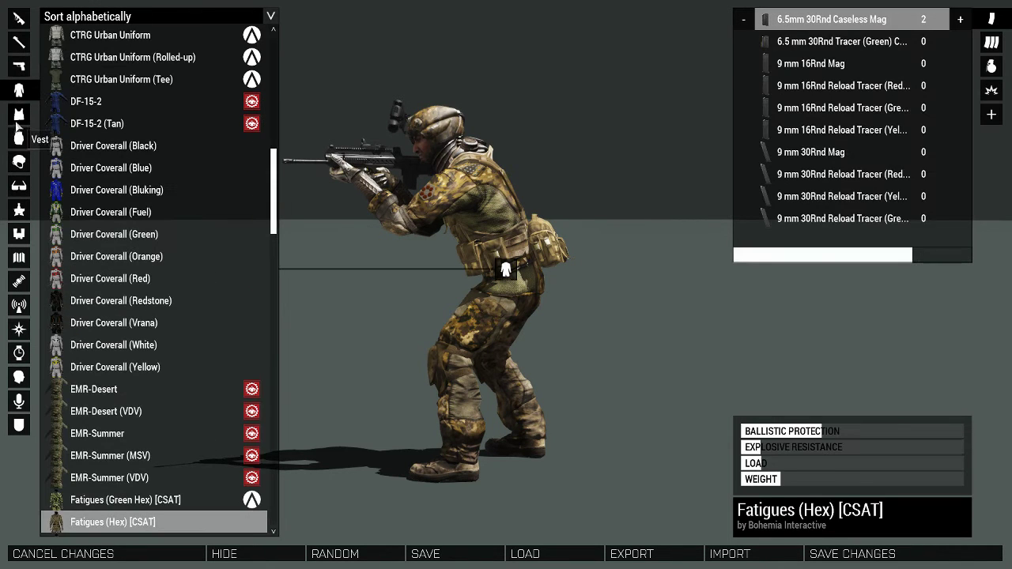
click(19, 114)
click(19, 138)
click(19, 185)
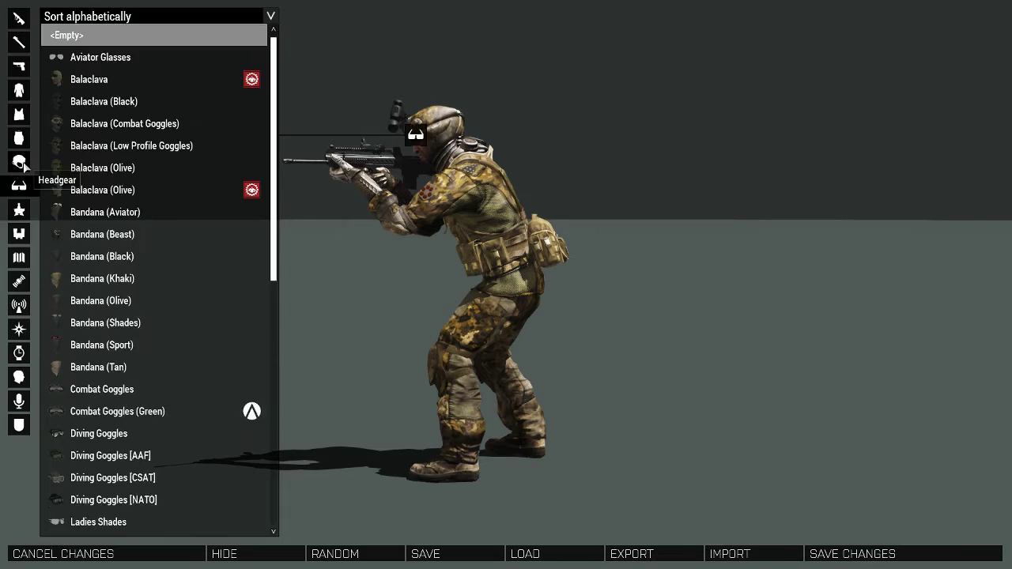
click(19, 161)
click(19, 209)
click(19, 233)
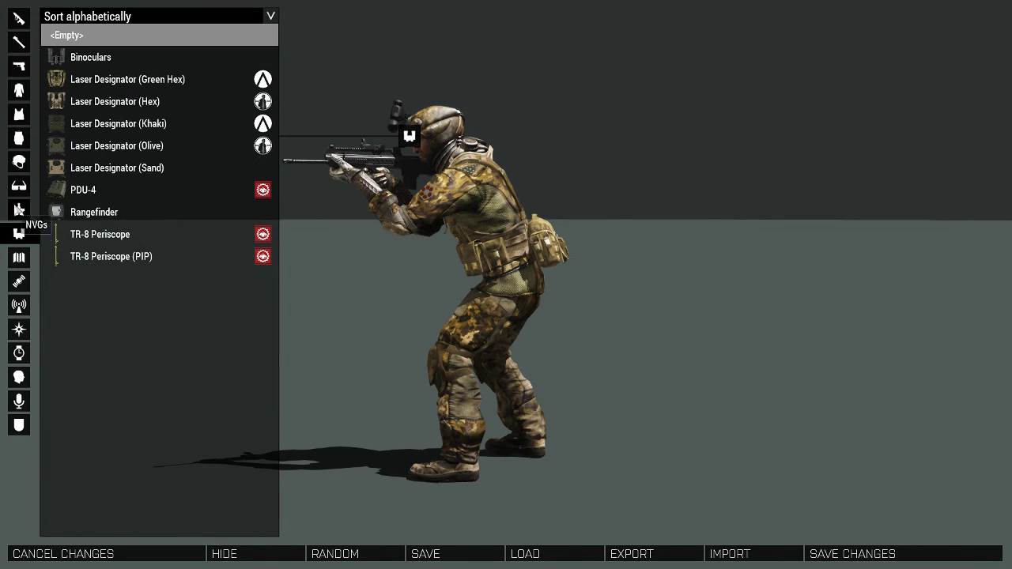
Try several face sets on the Rifleman, including Head_TK_camo_semiarid and Head_NATO, and settle on Head_African.
click(19, 379)
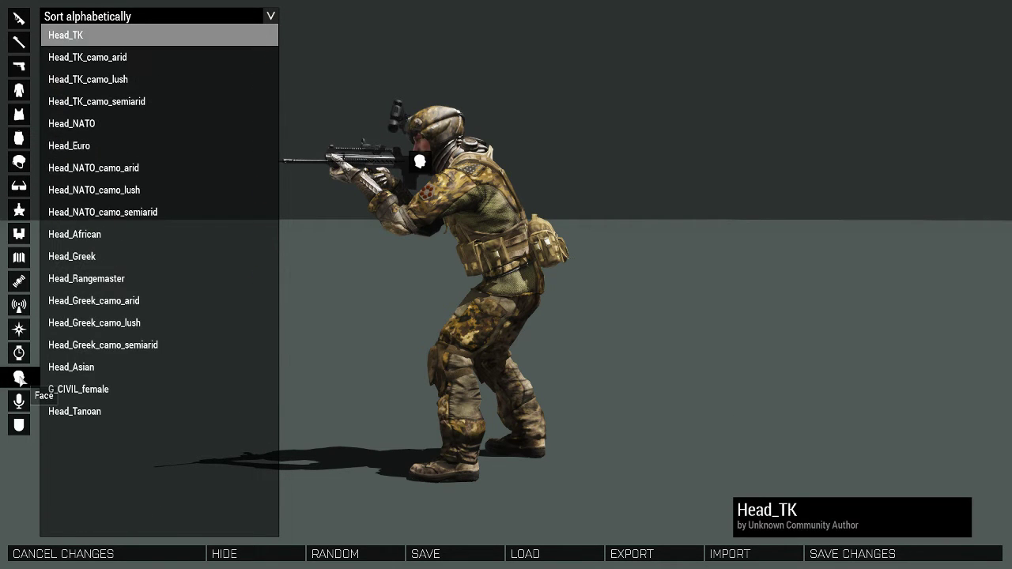
click(116, 145)
click(104, 101)
drag(383, 201, 242, 153)
scroll(482, 255, up, 3)
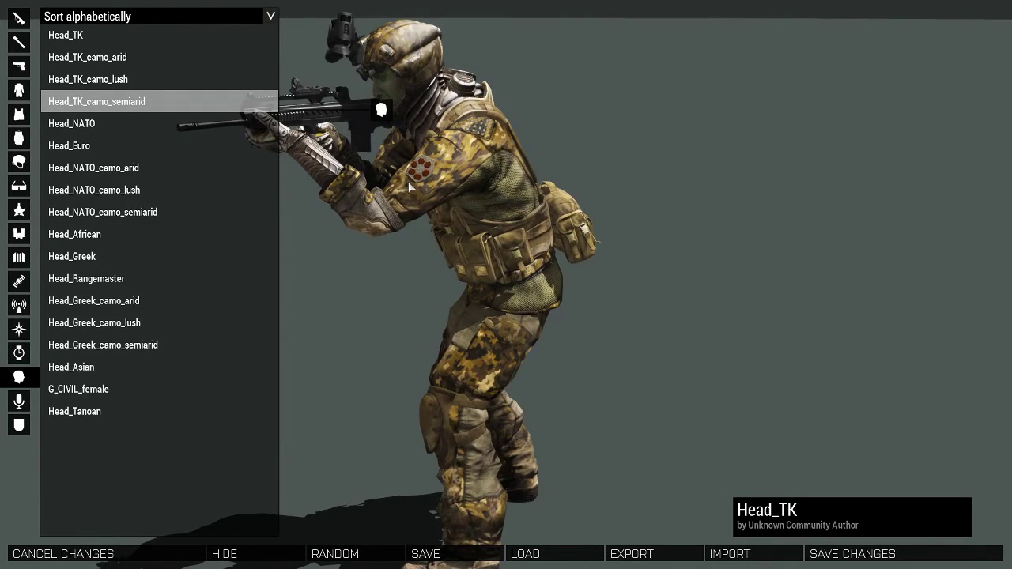
drag(407, 181, 340, 188)
click(143, 123)
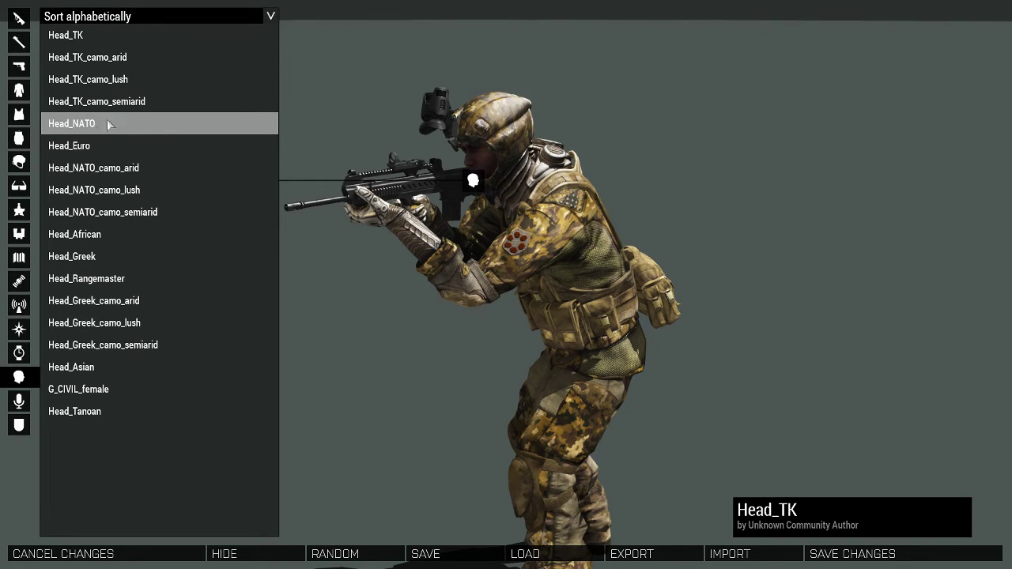
click(90, 260)
click(94, 236)
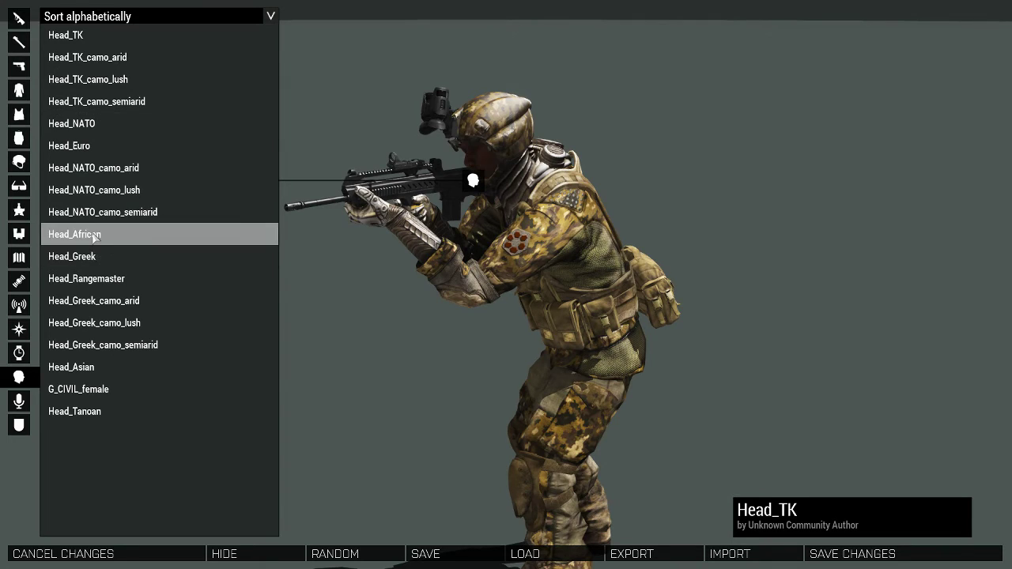
Compare the Head_Asian, G_CIVIL_female and Head_Tanoan faces on the Rifleman and return to Head_African.
click(83, 365)
click(70, 390)
click(103, 406)
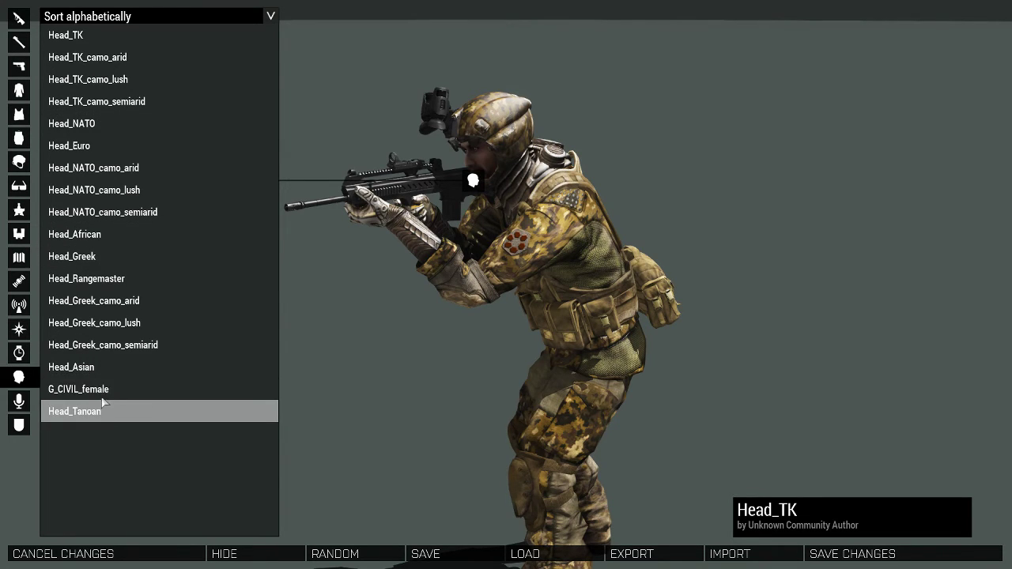
click(102, 391)
click(86, 365)
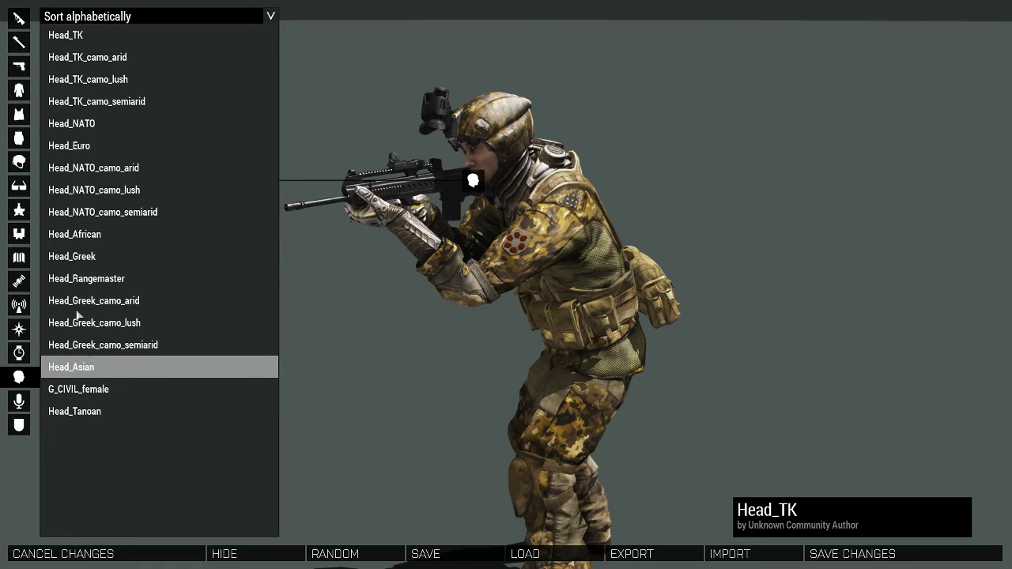
click(92, 243)
Try the French, Chinese and PERVR voices for the Rifleman and set the voice to LanguageENG_F.
click(19, 401)
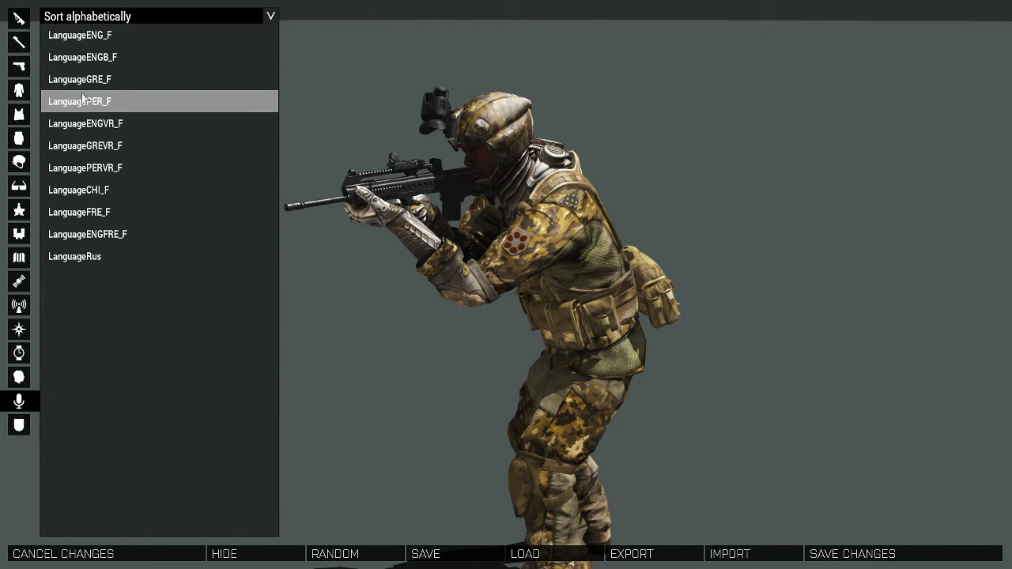
click(104, 209)
click(106, 188)
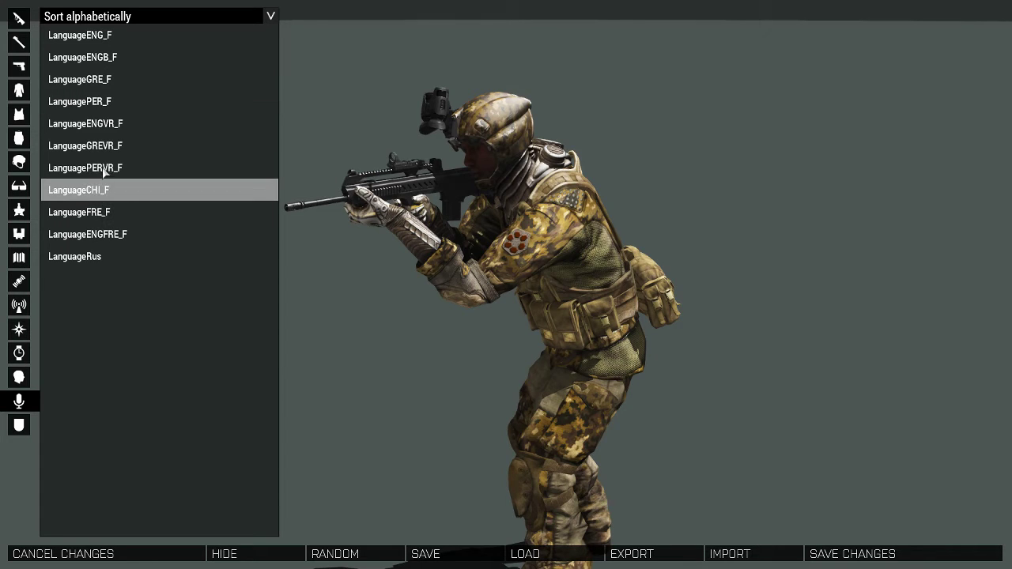
click(106, 169)
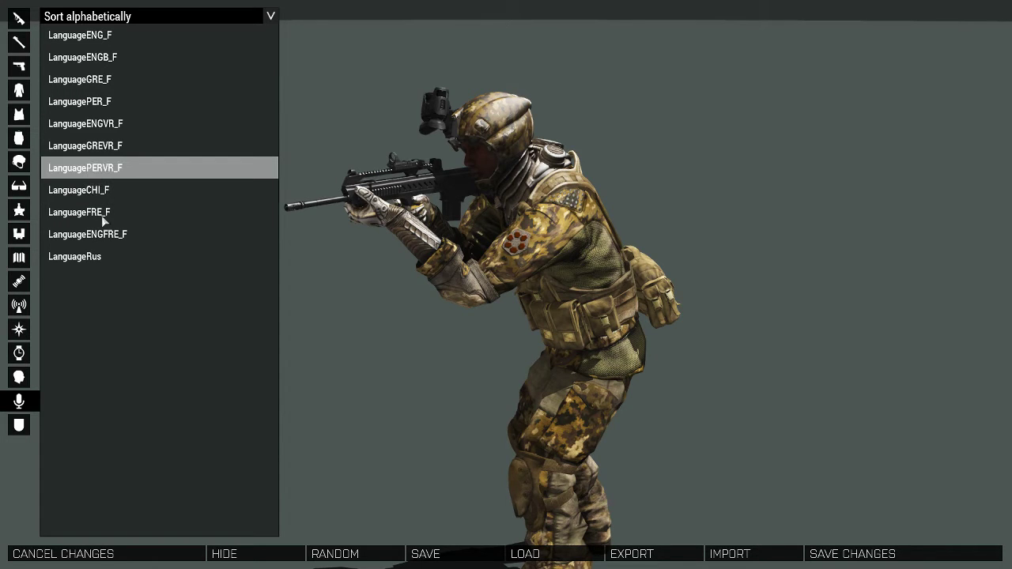
click(95, 35)
Give the Rifleman the Make Arma Not War insignia and save the loadout changes.
click(19, 425)
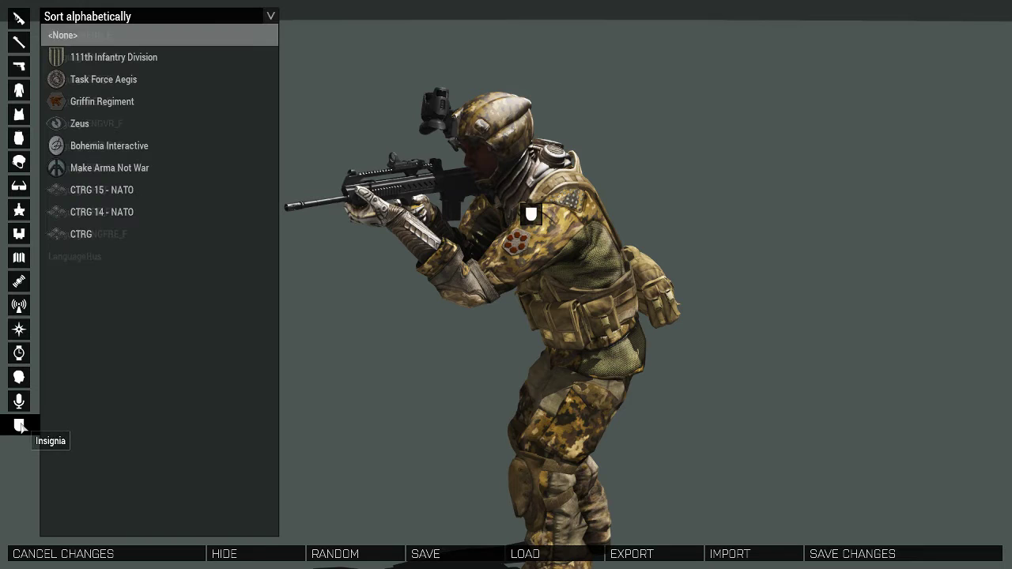
drag(526, 274, 471, 219)
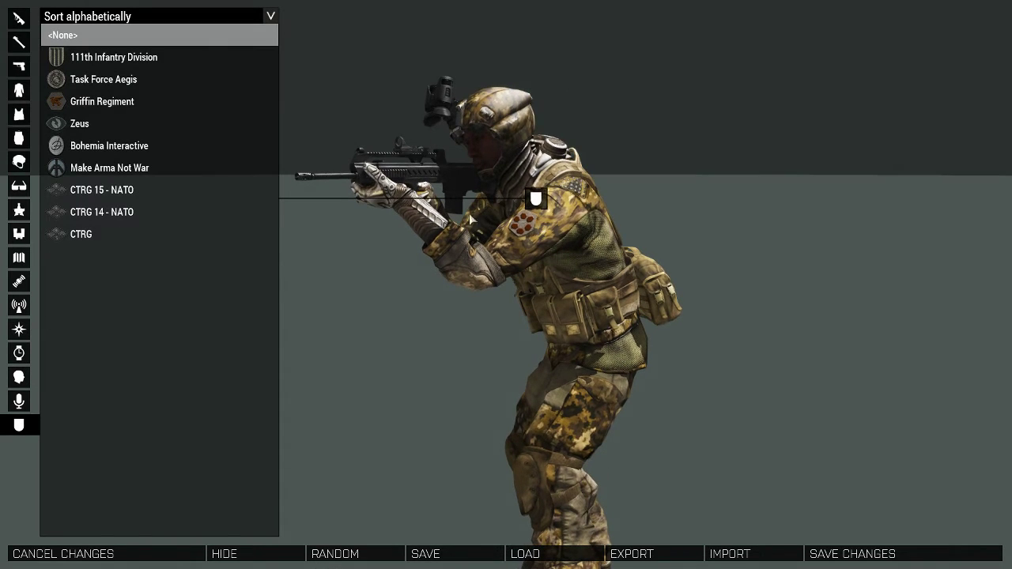
click(112, 174)
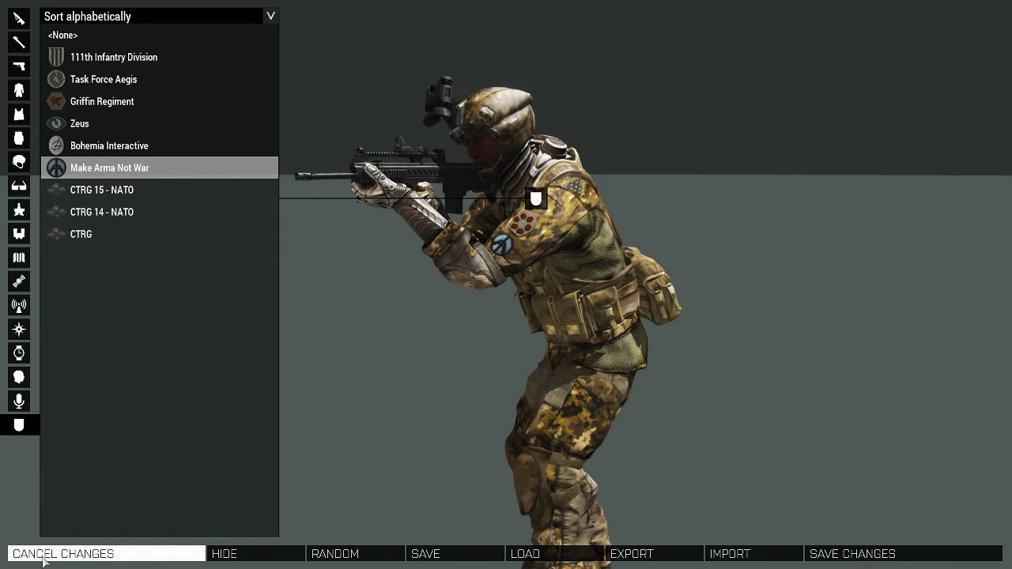
click(866, 556)
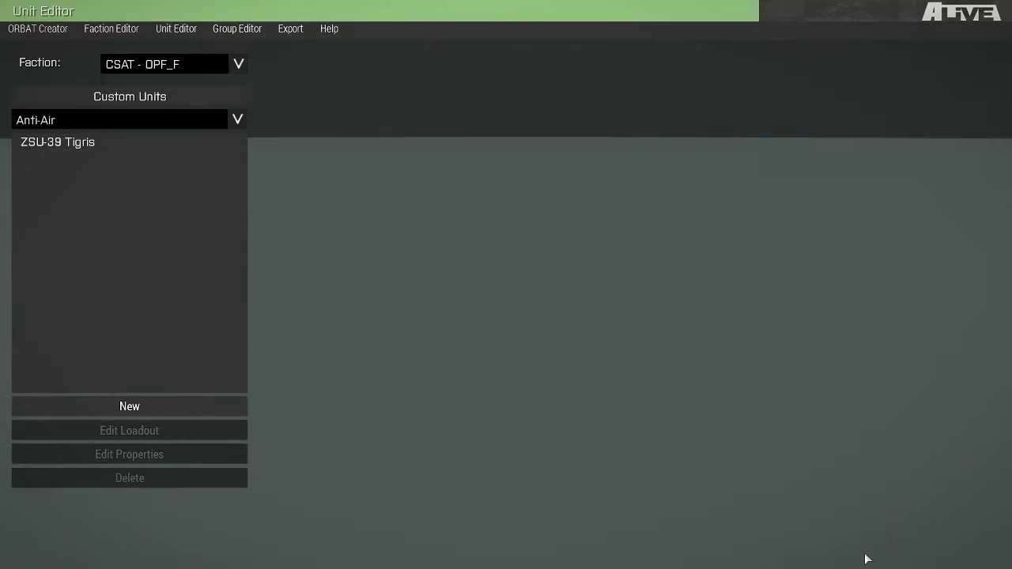
Select the edited Rifleman, the first entry in the CSAT Men category, in the Unit Editor.
click(79, 120)
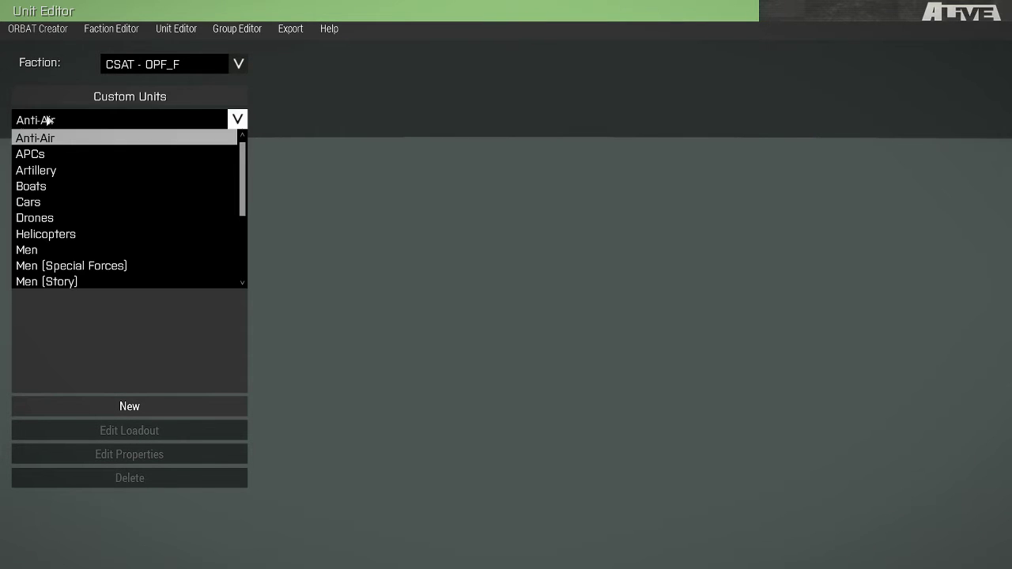
click(57, 250)
click(62, 143)
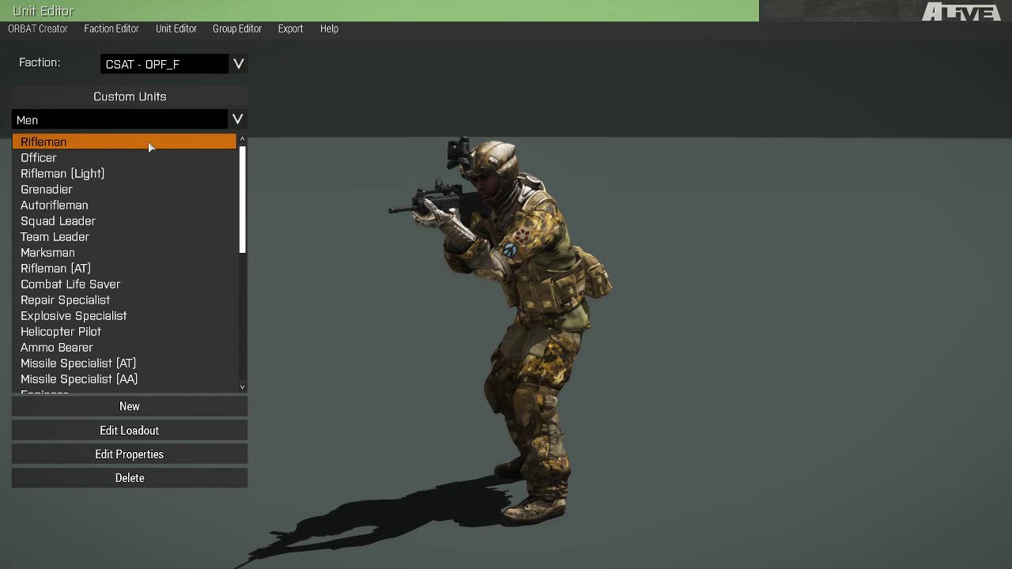
Review the Rifleman's ownership and unit type properties and close them without changes.
click(131, 454)
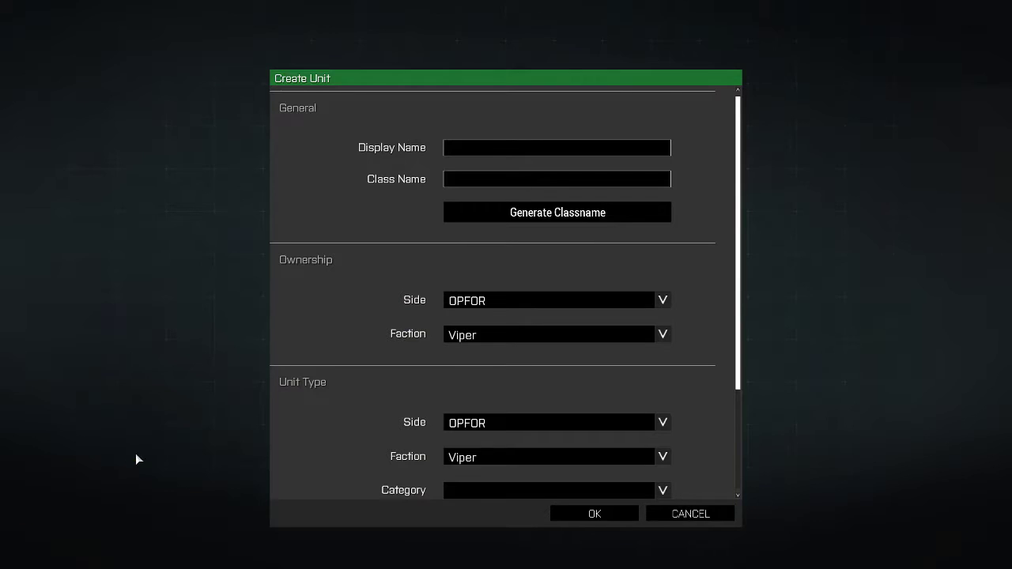
scroll(486, 161, down, 3)
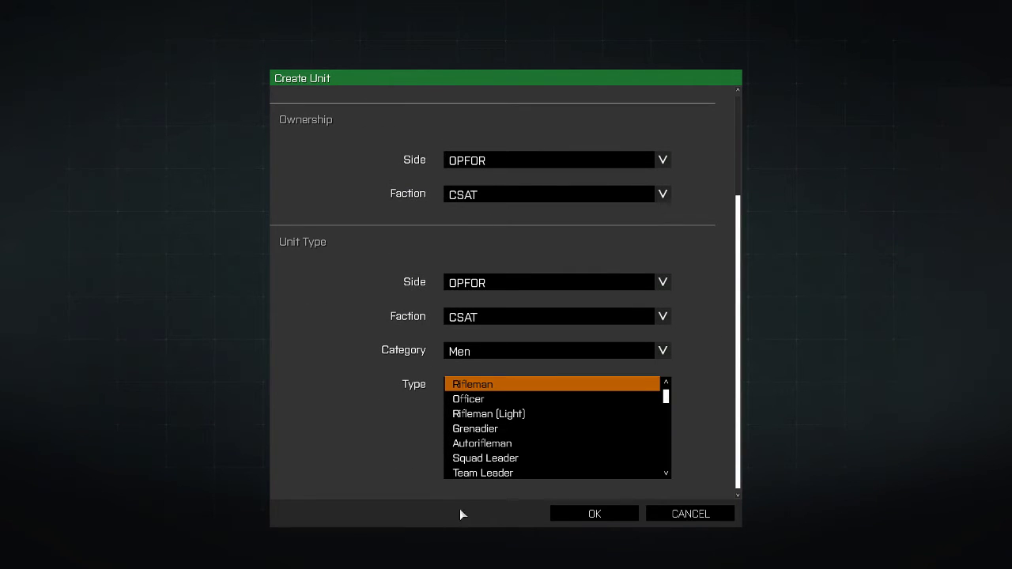
click(671, 517)
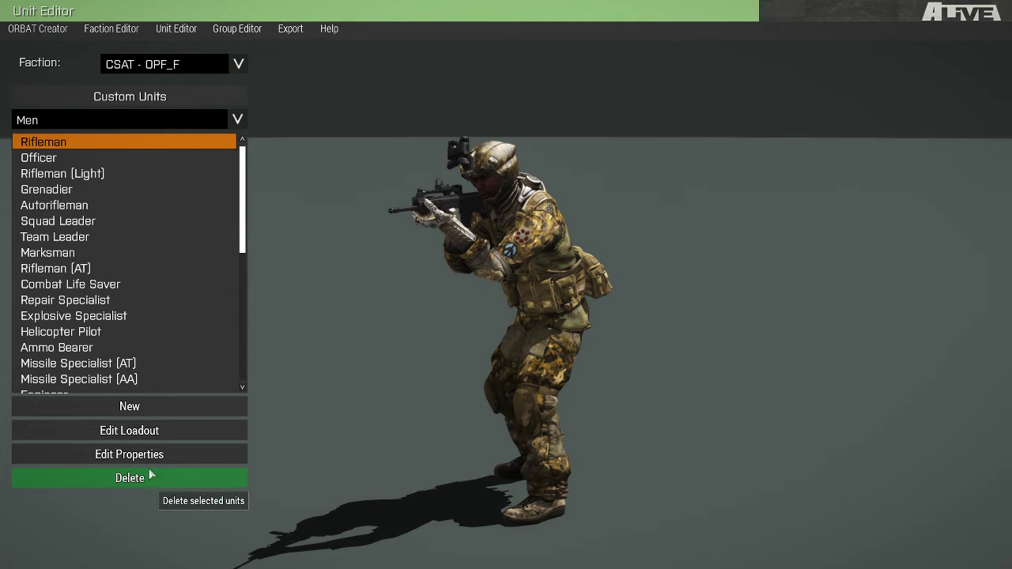
Delete the custom Gendarmerie-based Rifleman at the end of the CSAT Men list.
scroll(110, 372, down, 6)
click(83, 377)
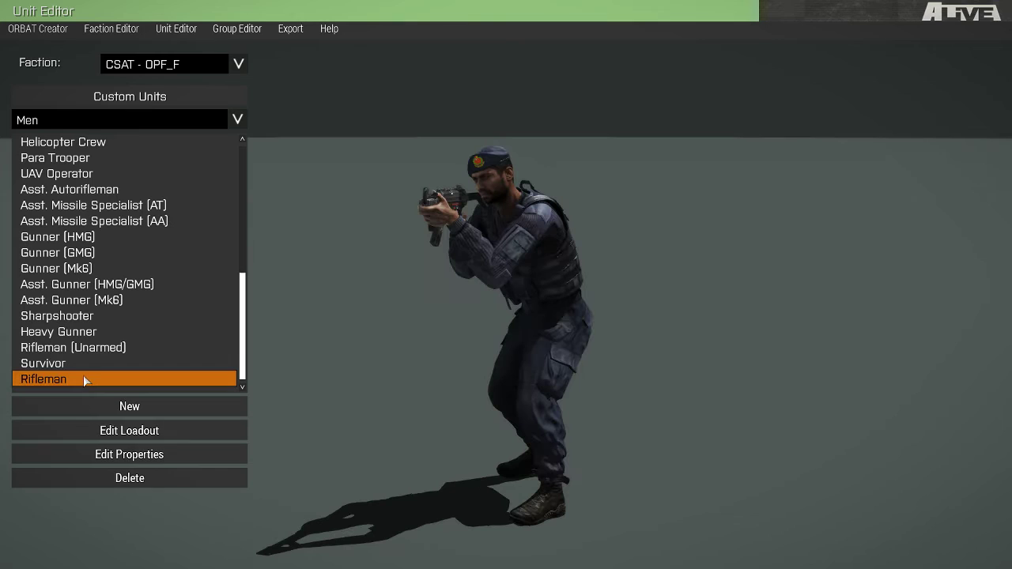
click(167, 478)
scroll(142, 255, up, 7)
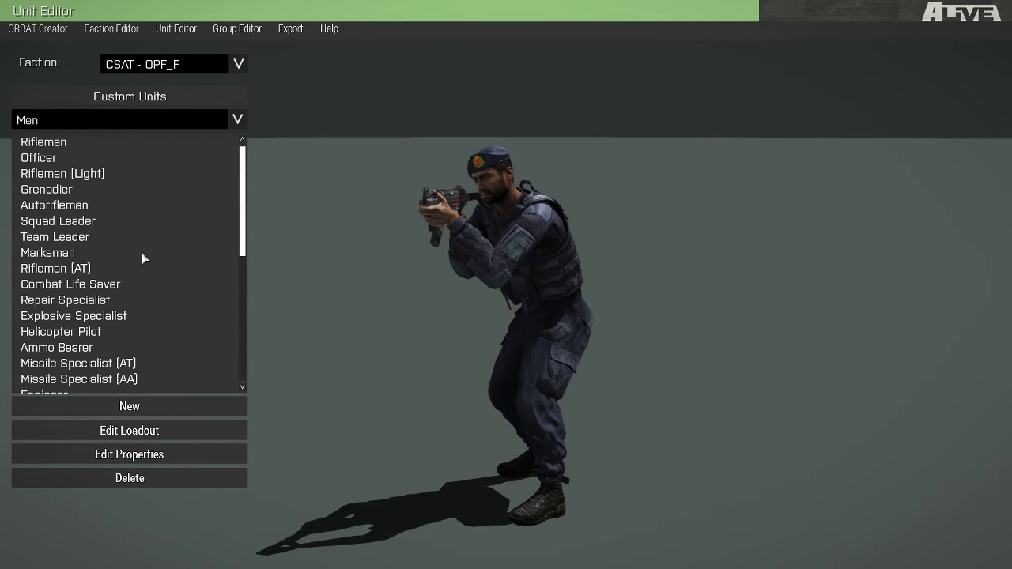
Open the Group Editor and view the CSAT groups in the Guard Infantry category.
click(237, 32)
click(236, 55)
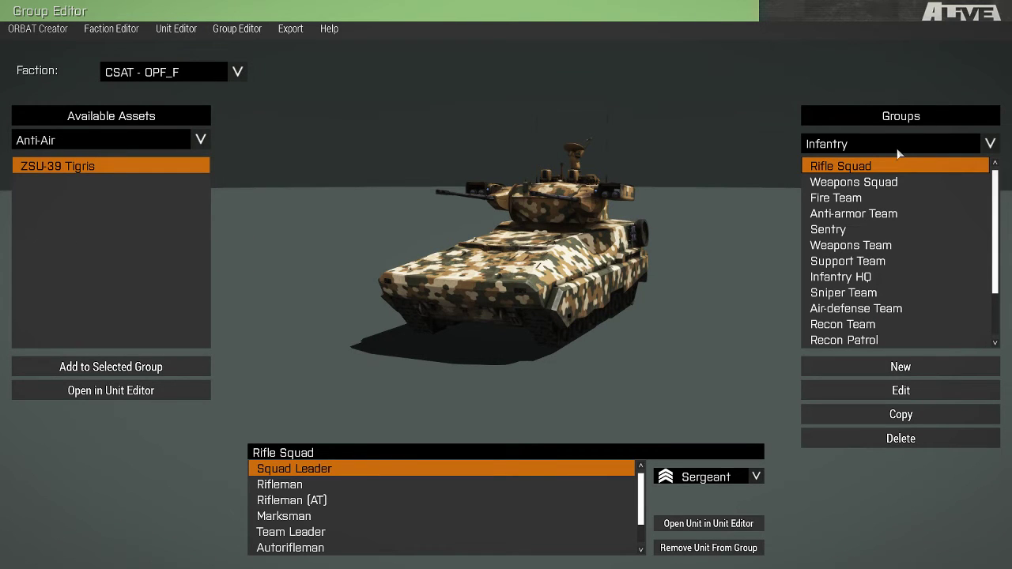
click(861, 144)
scroll(869, 193, down, 1)
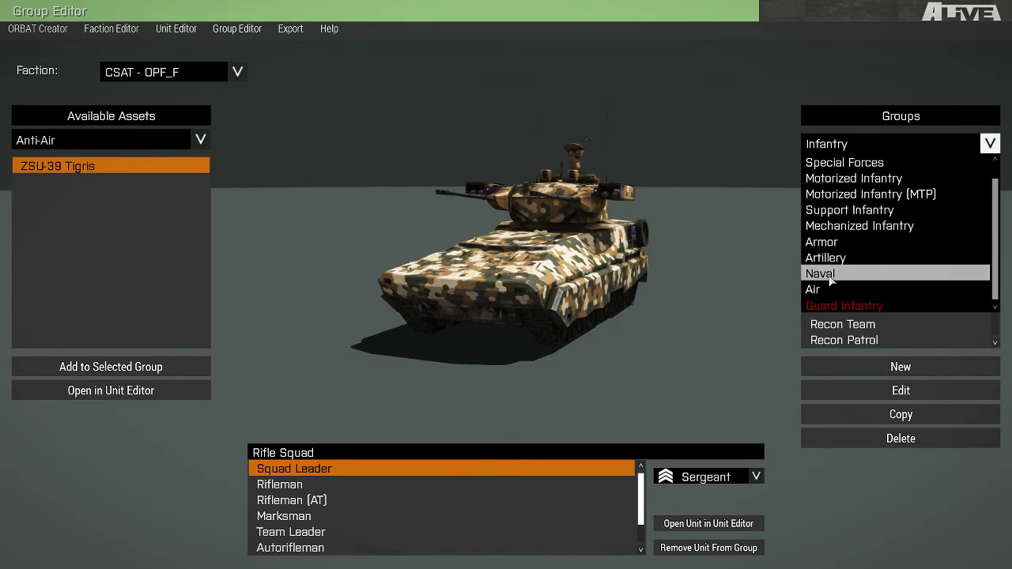
scroll(862, 170, up, 1)
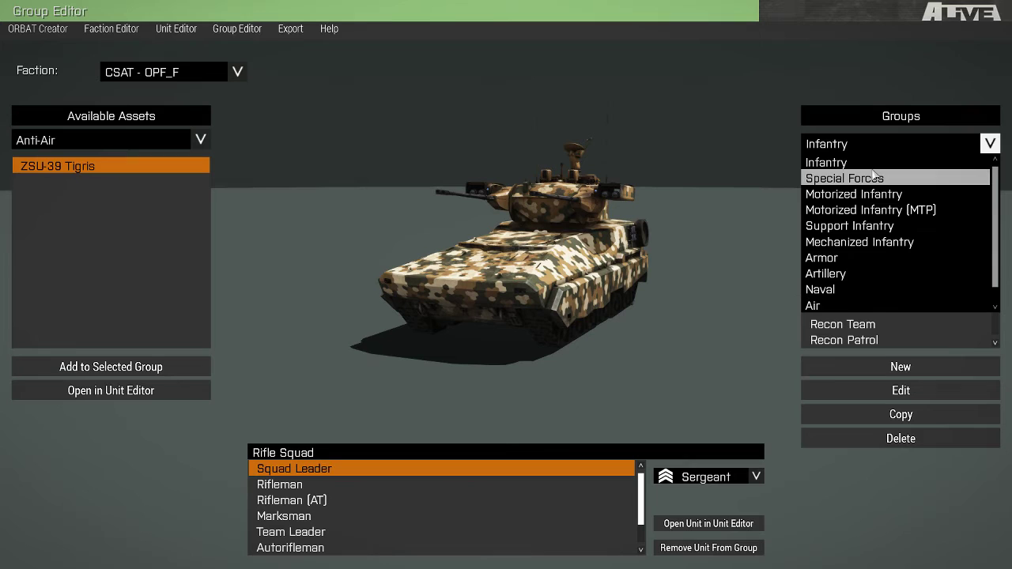
scroll(864, 178, down, 1)
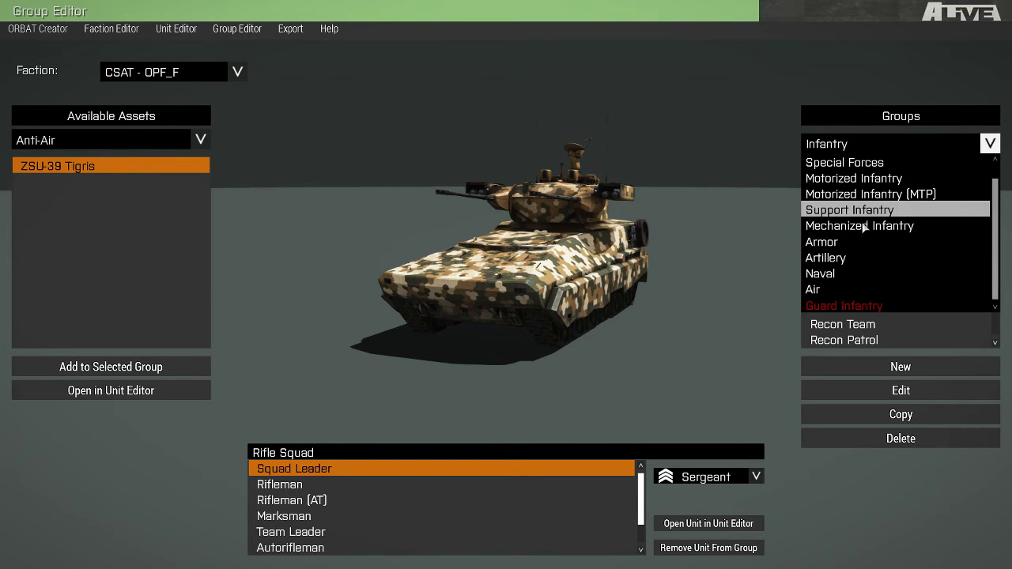
click(853, 306)
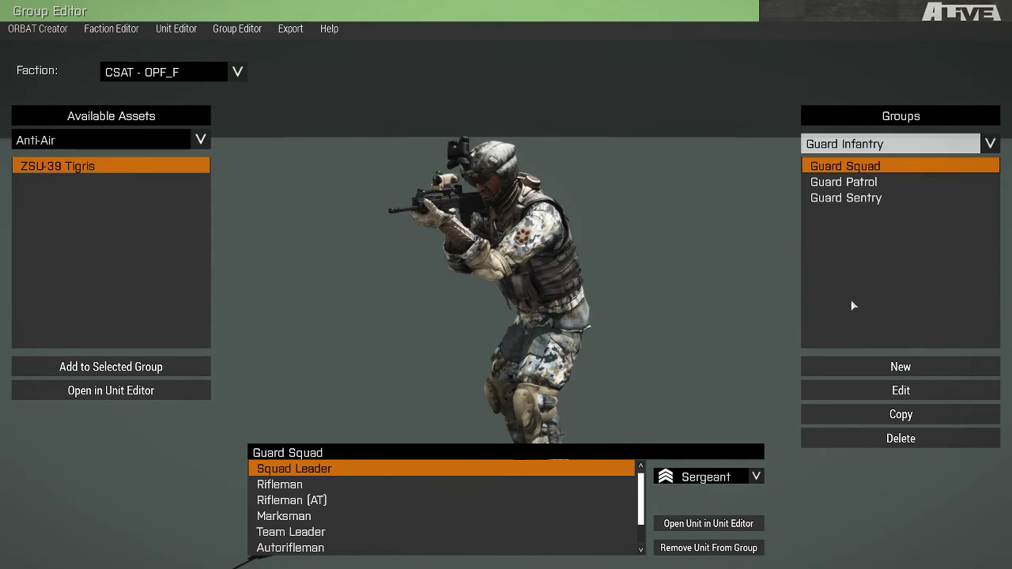
Switch to the Infantry category and compare the members of its groups, including the Weapons Squad and Fire Team.
click(841, 147)
scroll(841, 158, up, 1)
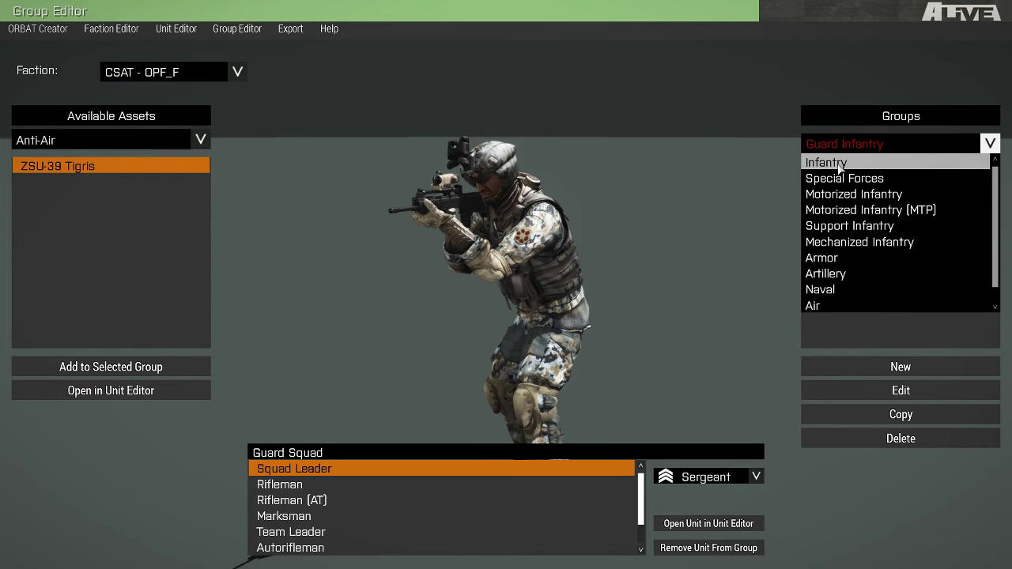
click(840, 162)
click(841, 182)
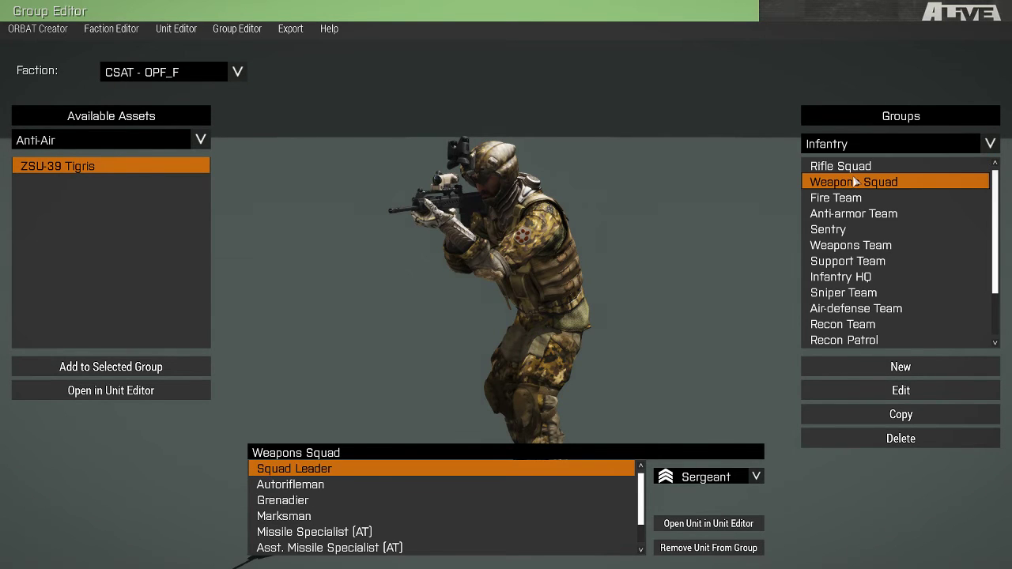
key(Down)
key(Down)
key(Up)
key(Up)
key(Up)
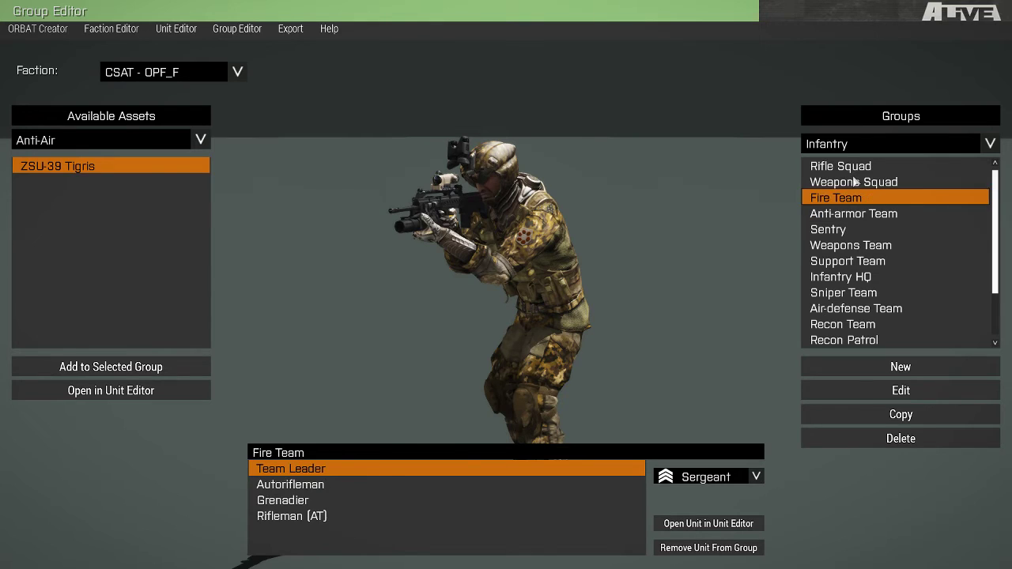
Select the Infantry category's Rifle Squad and look through its member units.
click(854, 182)
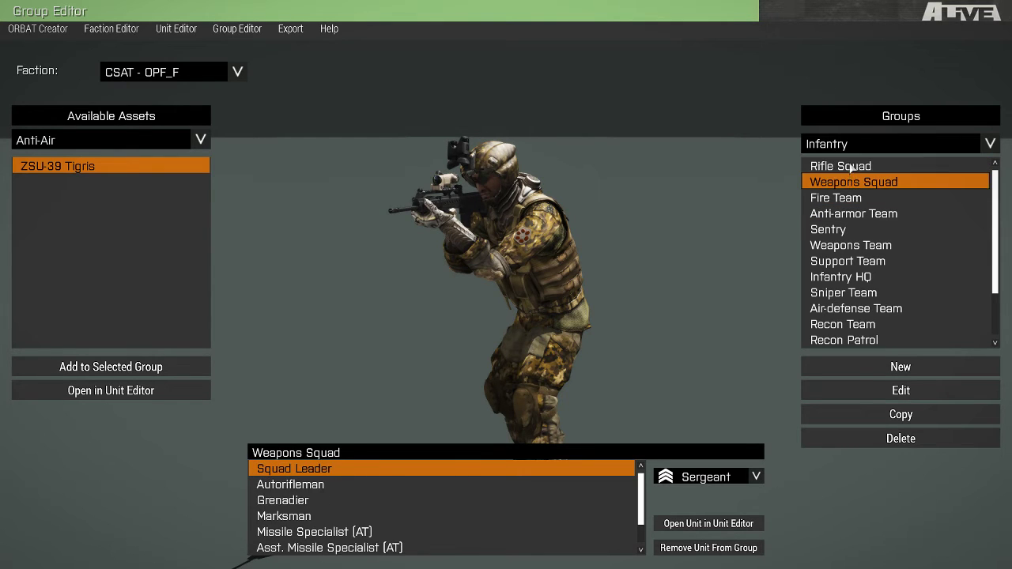
click(851, 167)
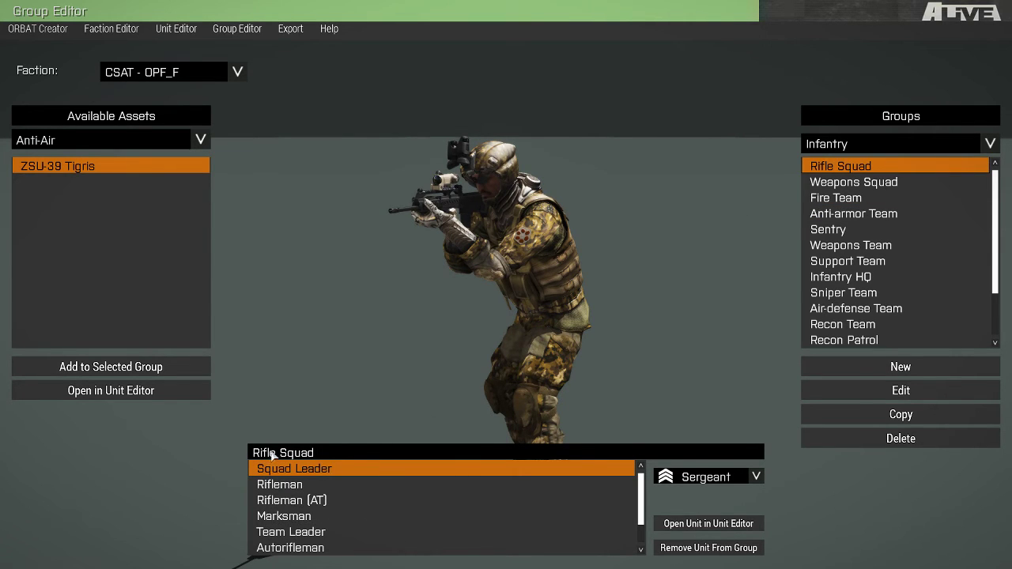
scroll(286, 498, down, 2)
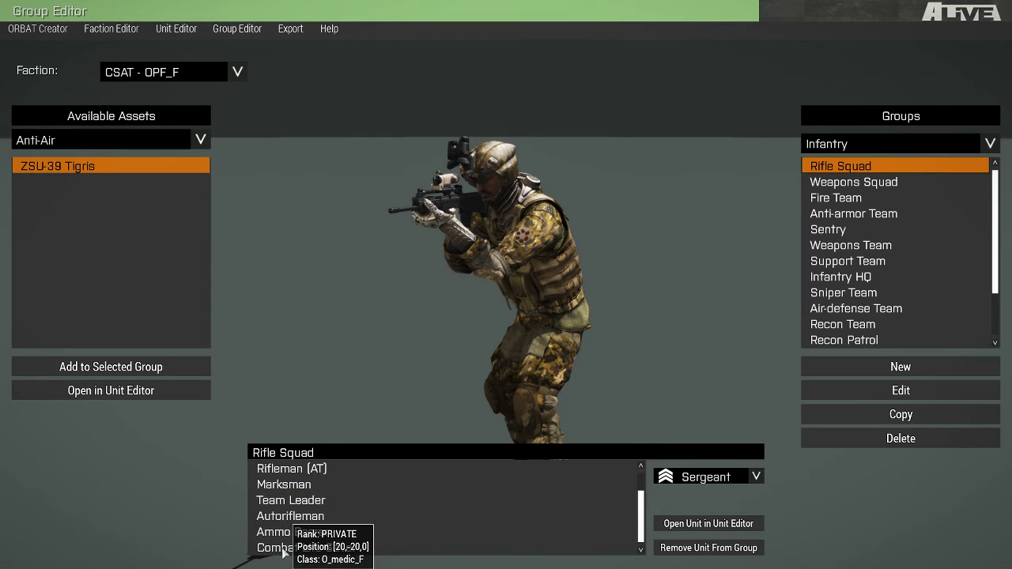
Examine the Rifle Squad's members one by one, including their ranks and the rank options offered for the Squad Leader.
scroll(290, 500, up, 2)
click(294, 483)
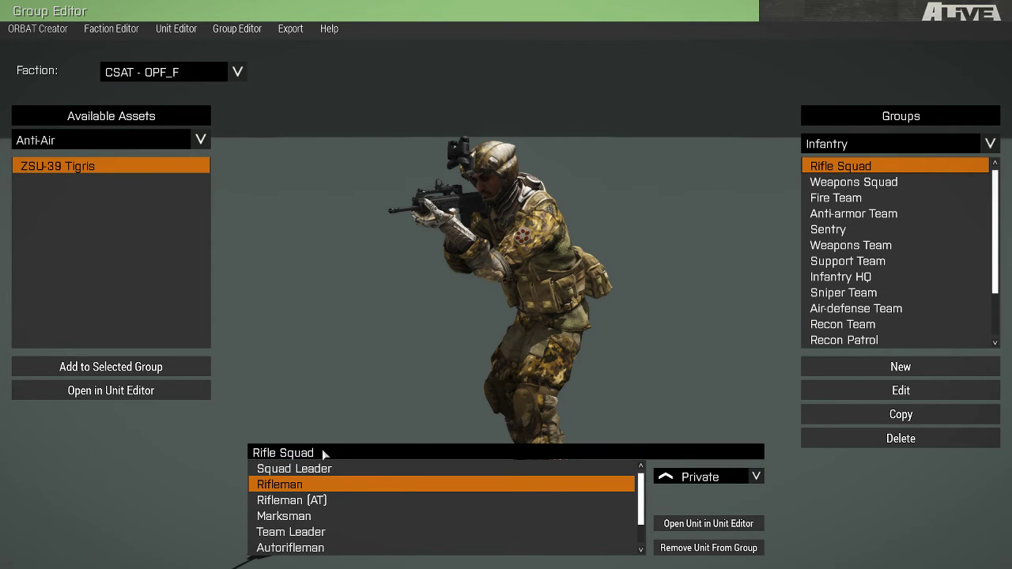
scroll(329, 487, down, 2)
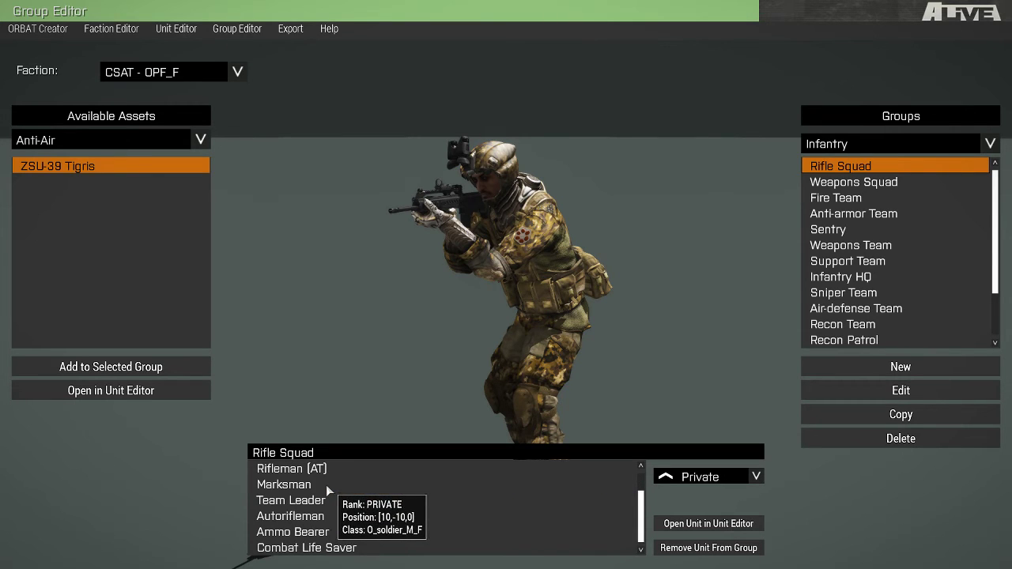
scroll(326, 484, up, 2)
click(313, 500)
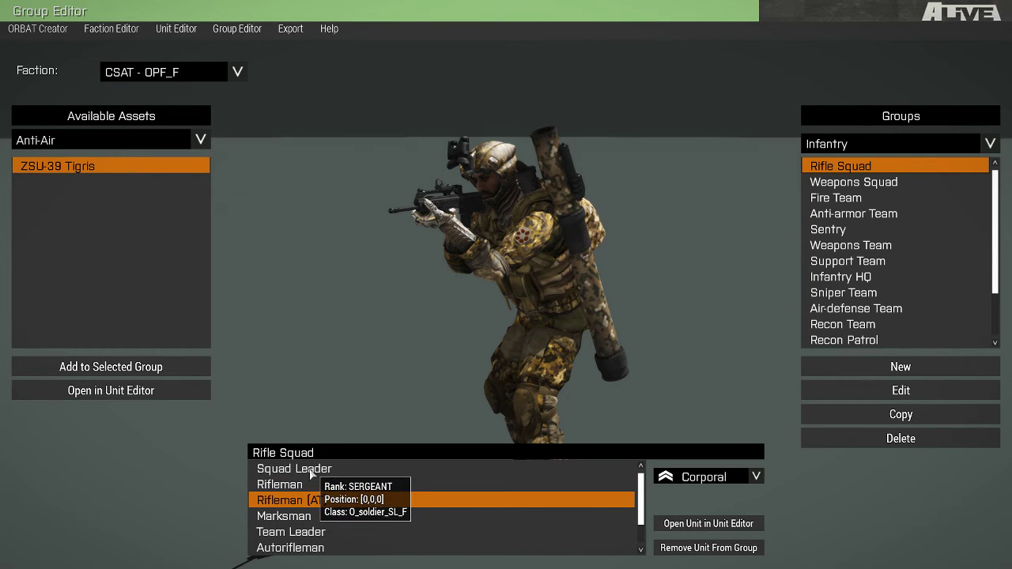
click(312, 471)
click(728, 477)
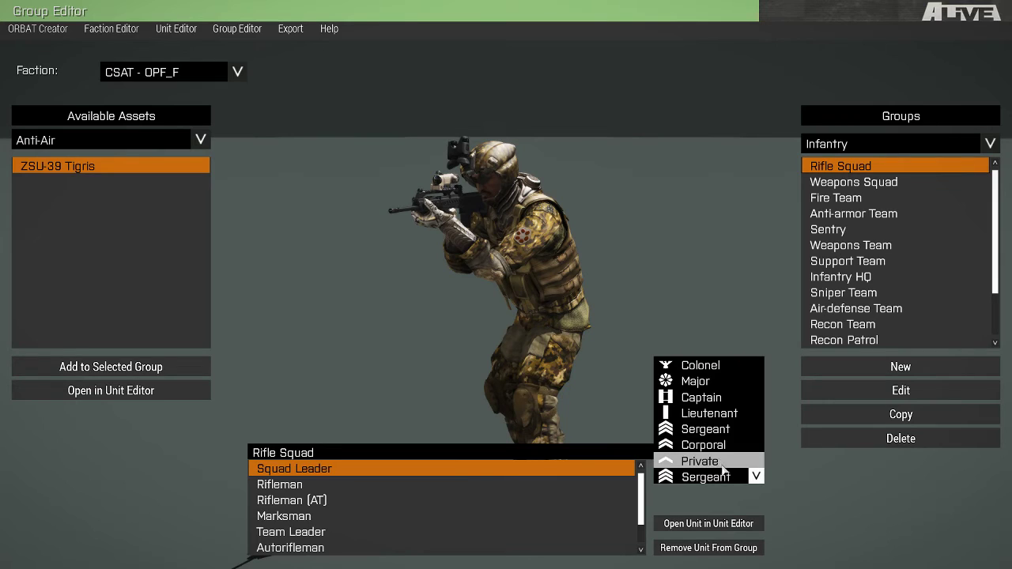
click(709, 484)
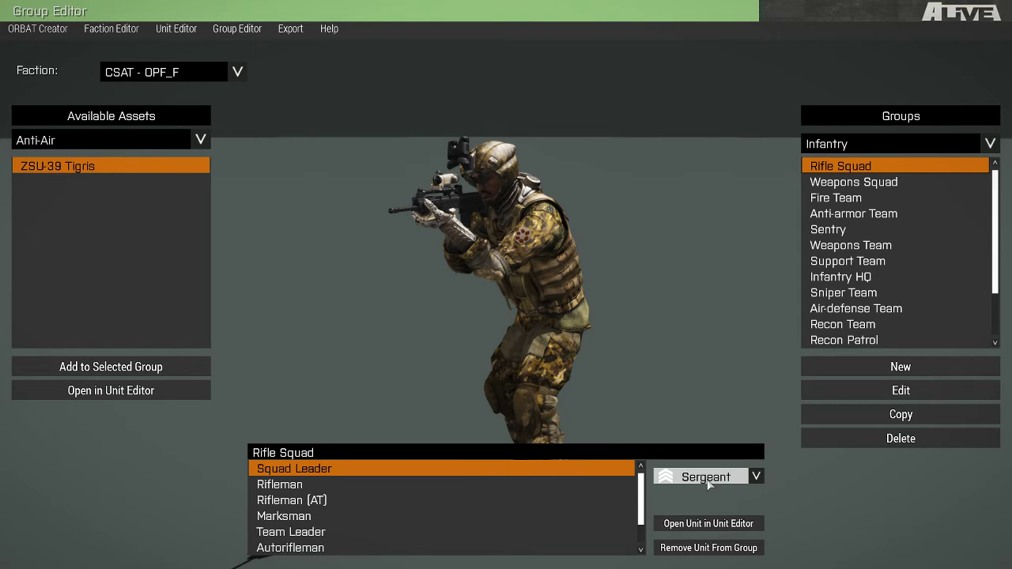
click(279, 485)
click(299, 501)
click(321, 517)
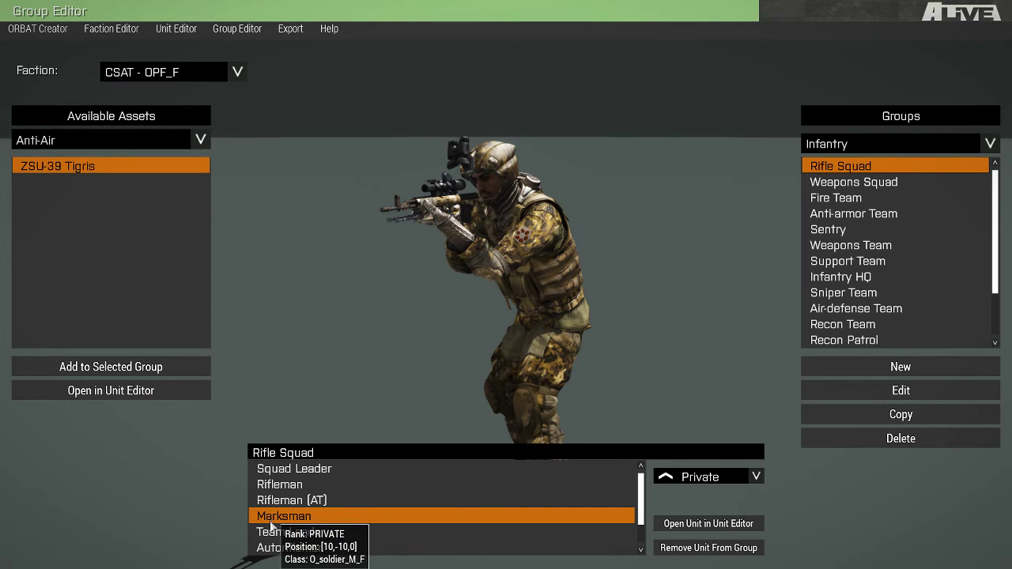
Remove the Combat Life Saver and the Ammo Bearer from the Rifle Squad.
scroll(271, 538, down, 2)
click(273, 547)
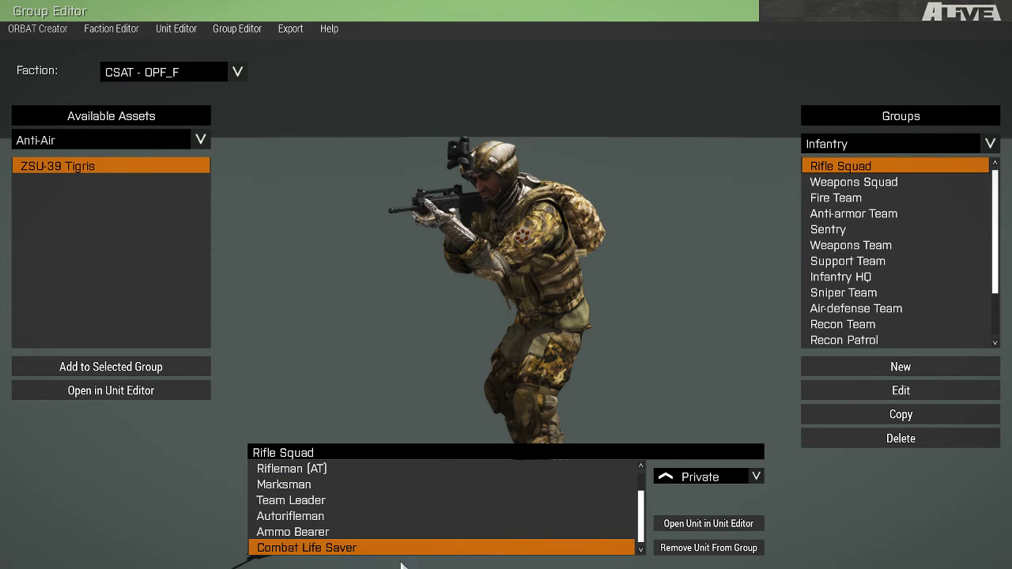
click(675, 551)
scroll(544, 534, down, 1)
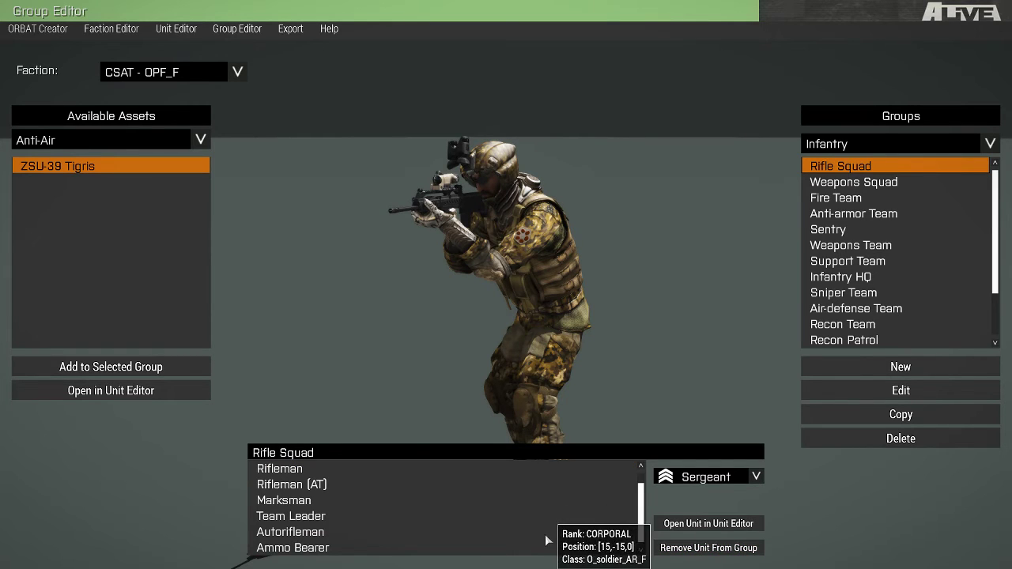
click(547, 549)
click(688, 547)
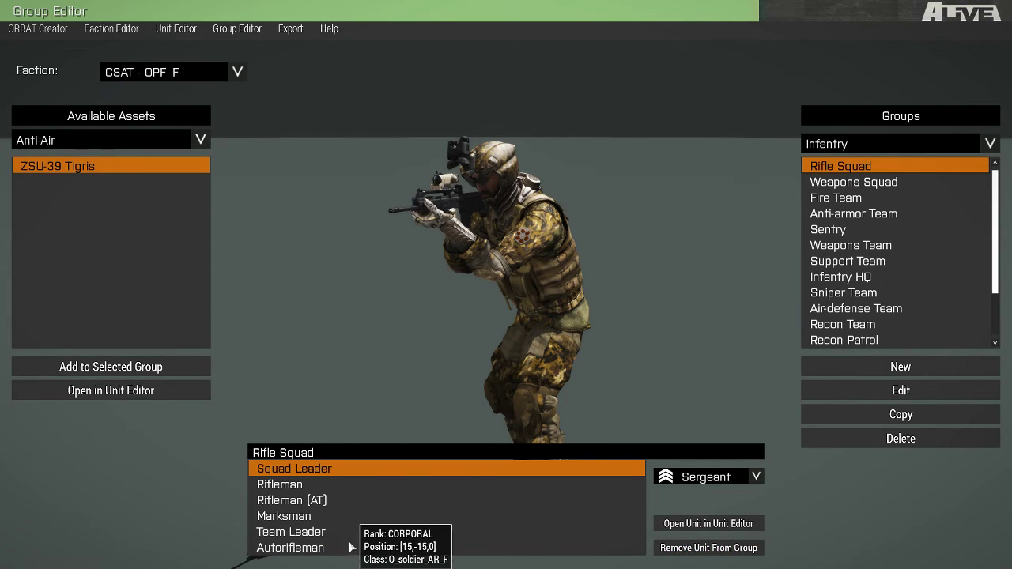
Open the Rifle Squad's Autorifleman in the Unit Editor, and return to the Group Editor.
click(416, 548)
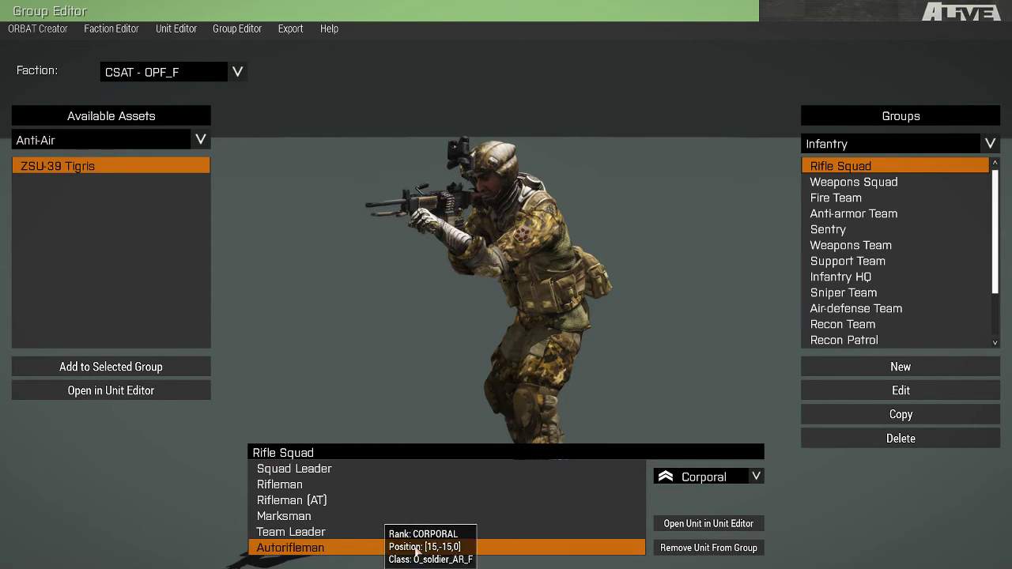
click(675, 528)
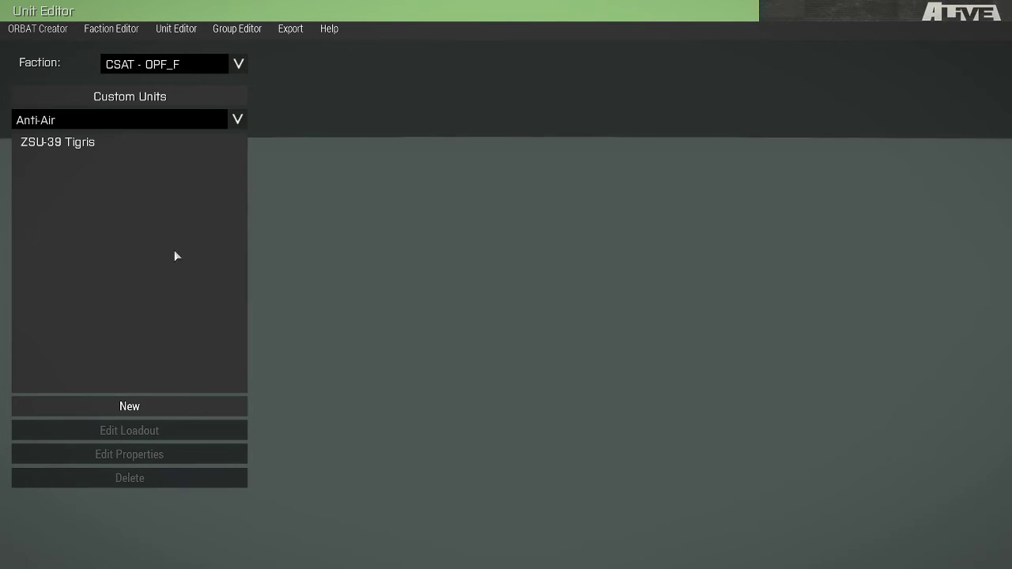
click(237, 28)
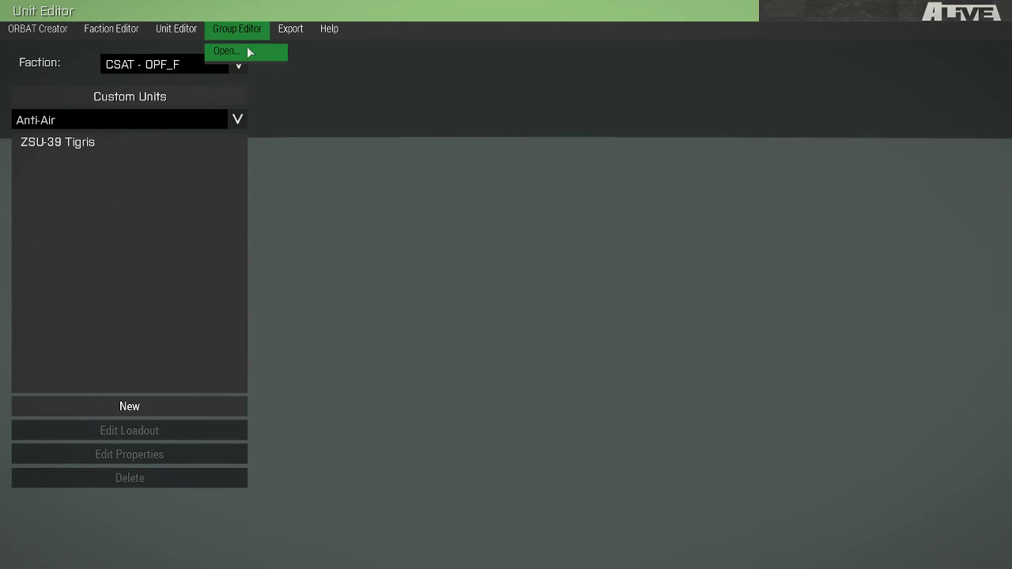
click(247, 48)
mouse_move(627, 481)
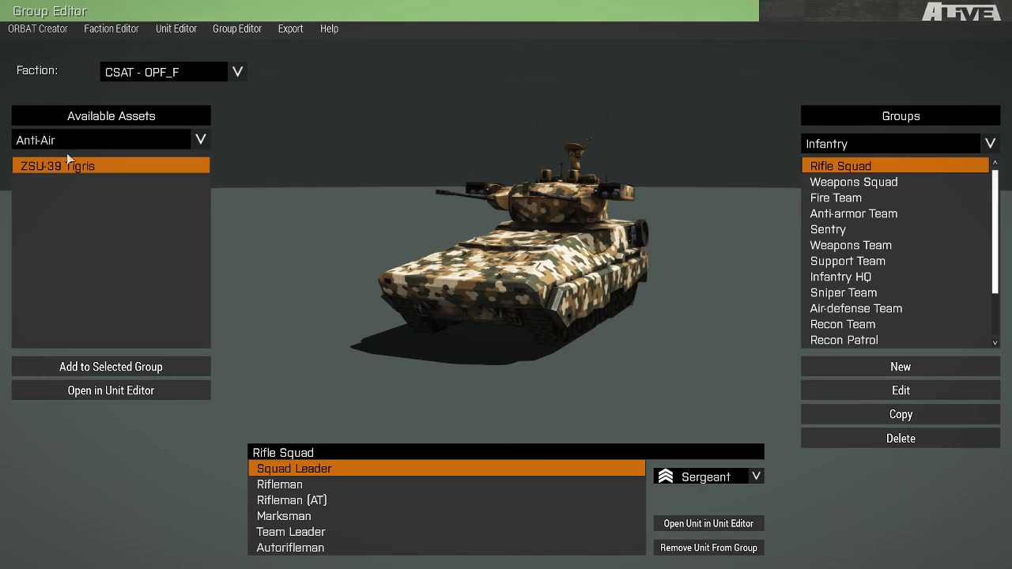
Browse the available CSAT asset categories and list the assets in the Men category.
click(47, 139)
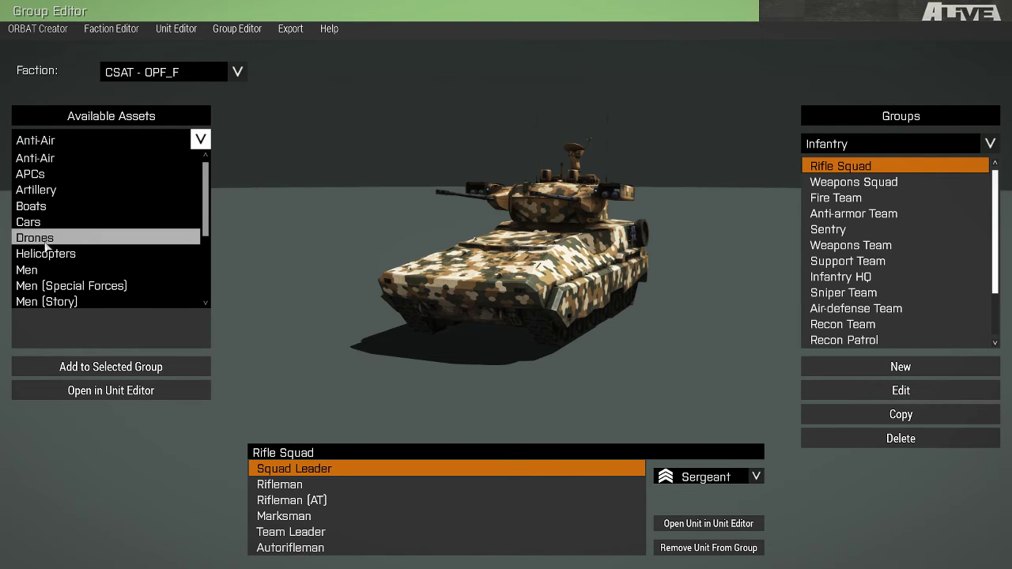
scroll(46, 241, down, 4)
scroll(45, 250, up, 4)
scroll(46, 248, down, 3)
click(63, 191)
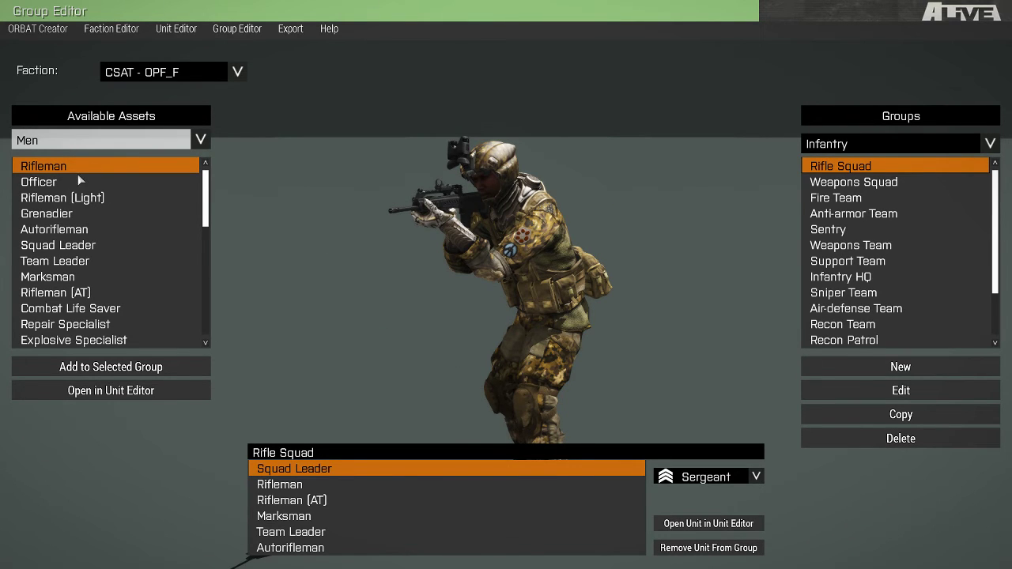
mouse_move(407, 559)
Create a new Infantry group with the display name asdf and the class name asfd.
click(884, 372)
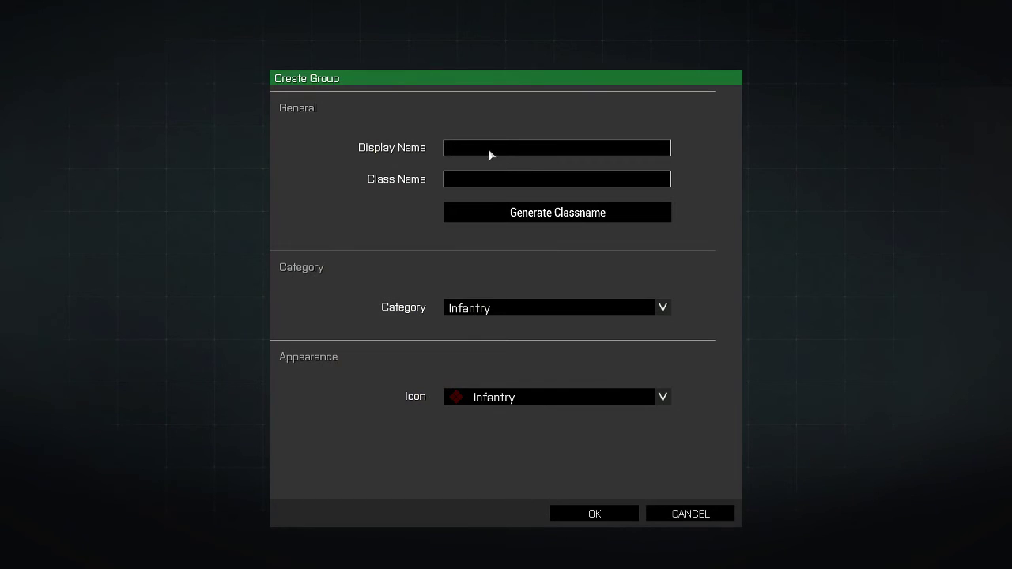
text(asdf)
click(506, 180)
text(asfd)
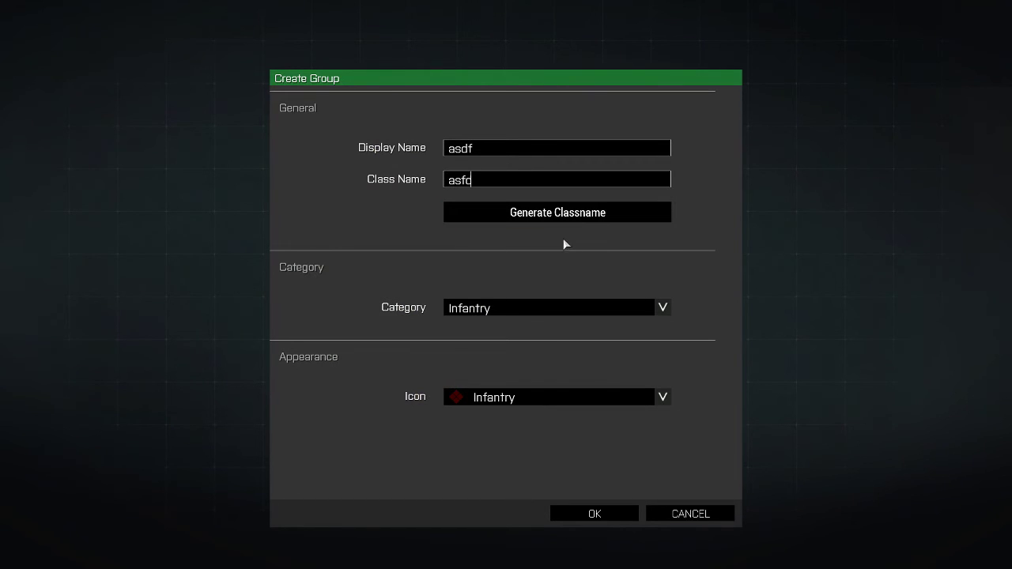
click(603, 514)
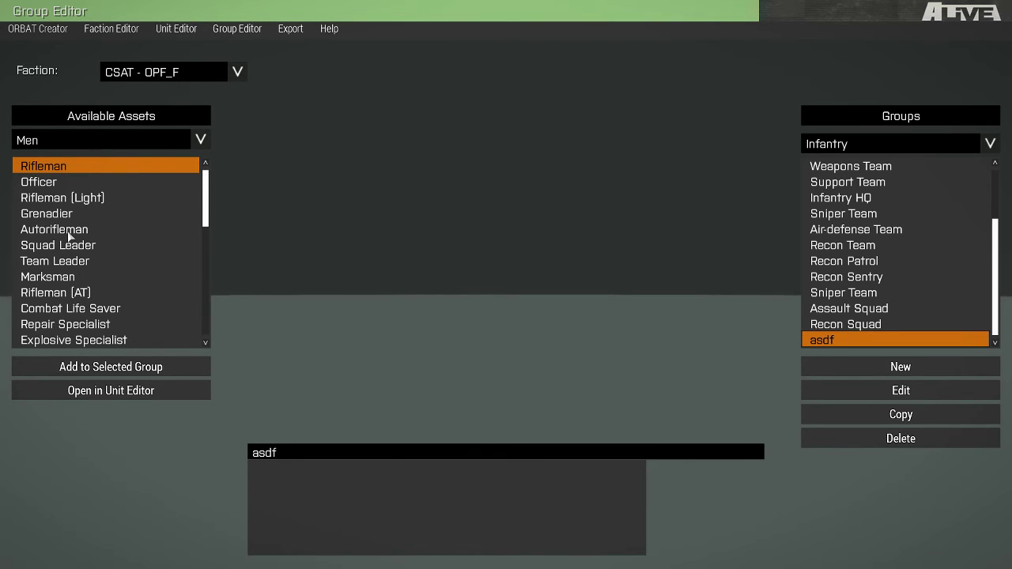
Add one Officer and two Rifleman units from the Men assets to the asdf group.
click(49, 184)
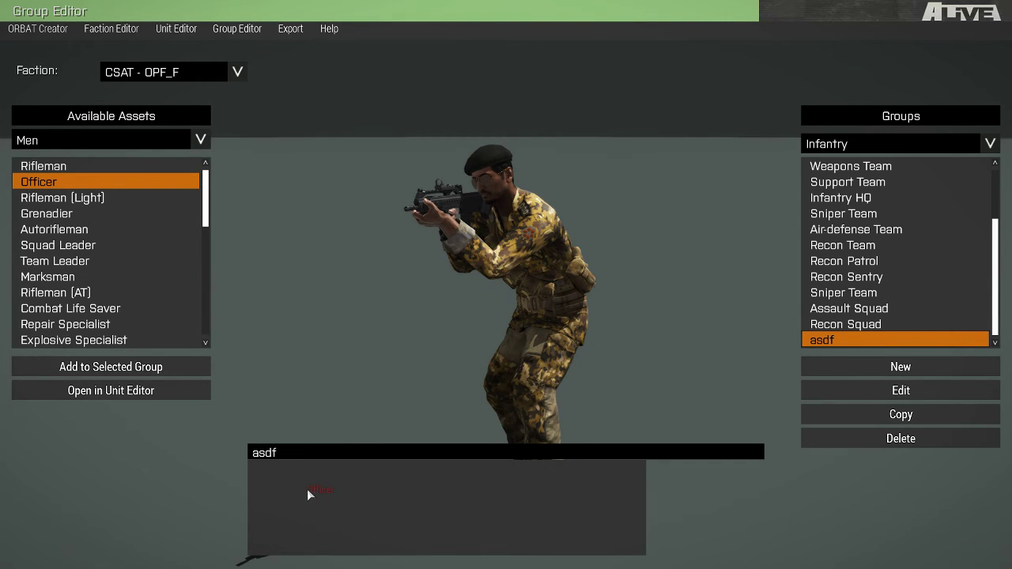
drag(307, 490, 306, 485)
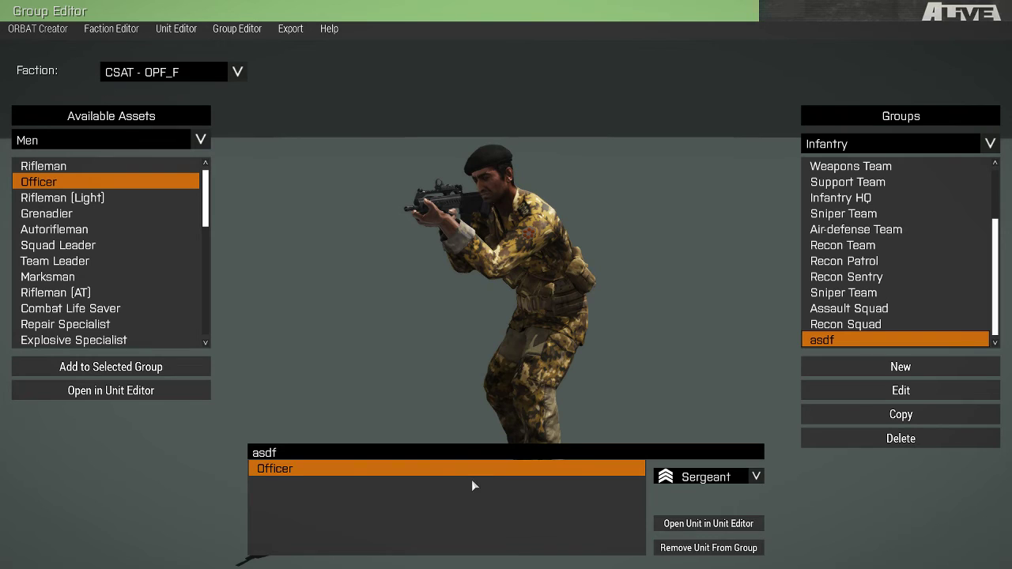
drag(46, 170, 322, 498)
drag(52, 168, 310, 520)
Compare the assigned ranks of the Officer and both Rifleman units in the asdf group.
click(290, 485)
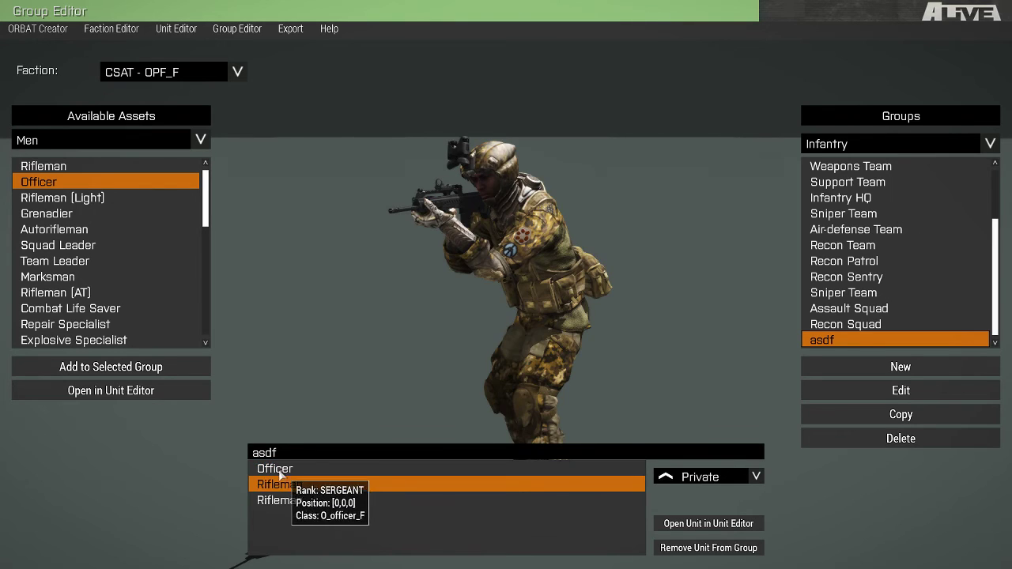
click(277, 468)
click(294, 484)
click(302, 500)
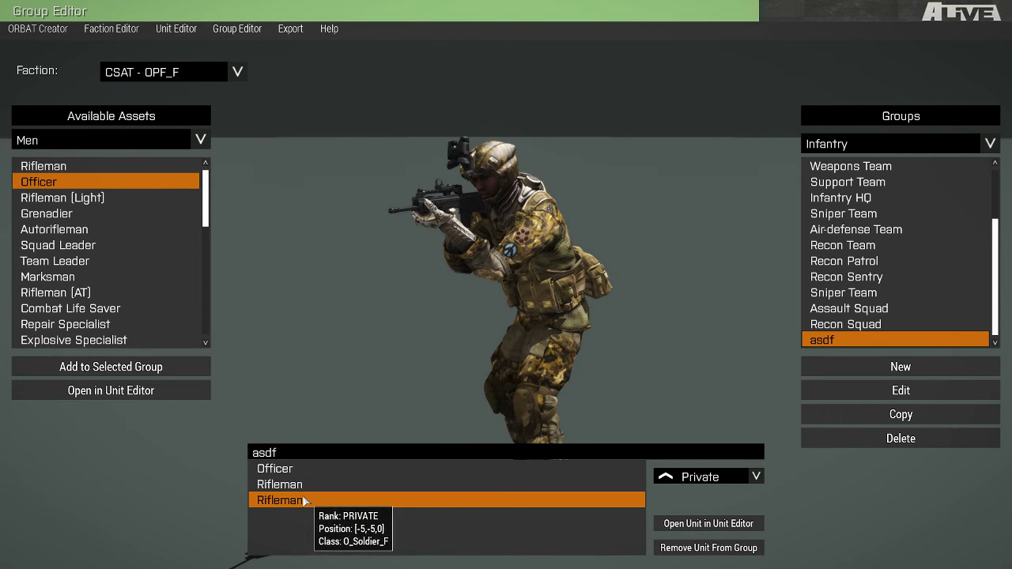
click(299, 484)
click(287, 470)
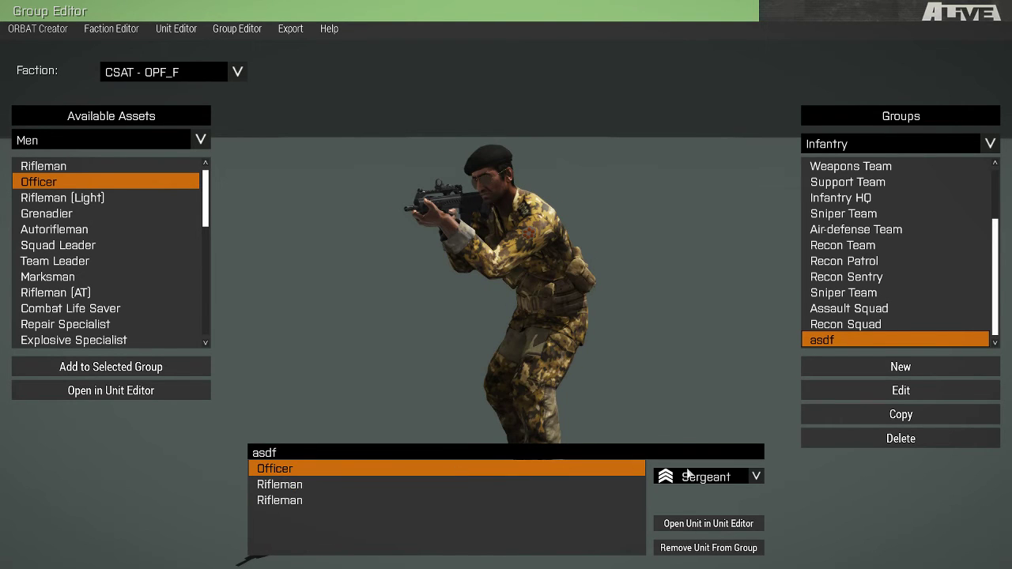
click(269, 487)
click(275, 502)
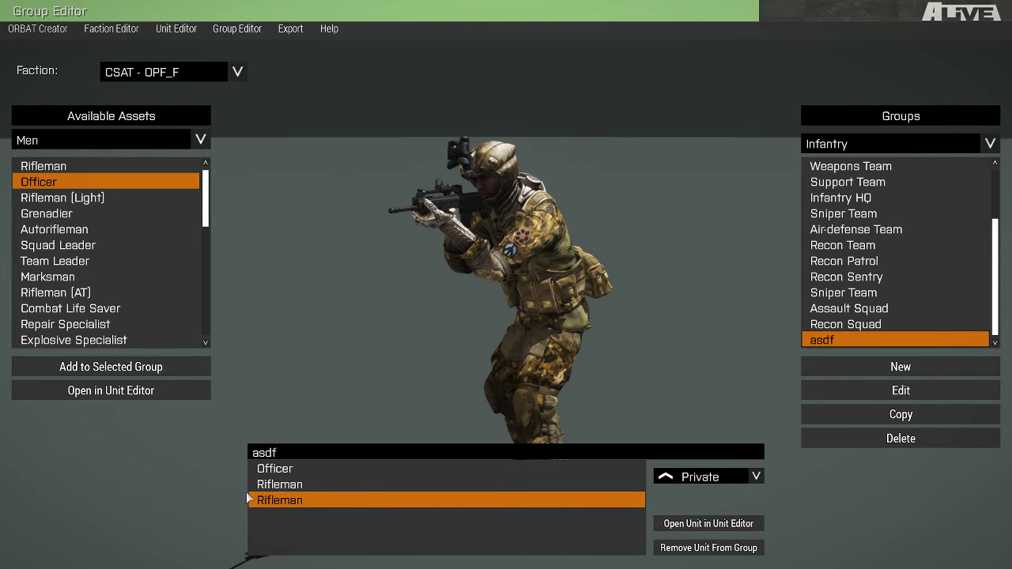
click(273, 485)
Set the asdf group's Officer to the rank of Colonel and its first Rifleman to Captain.
click(270, 470)
click(678, 479)
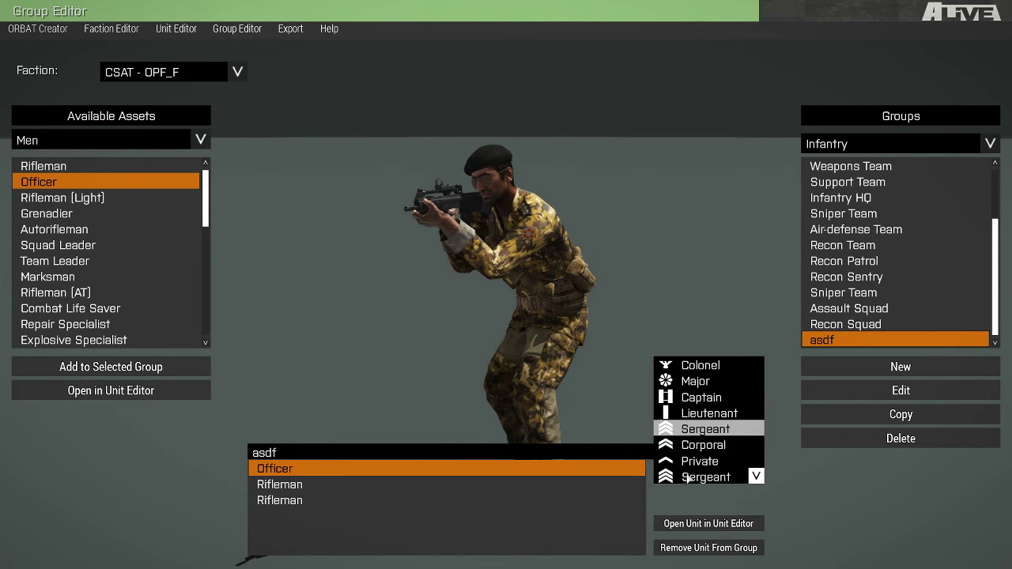
click(696, 360)
click(363, 484)
click(680, 478)
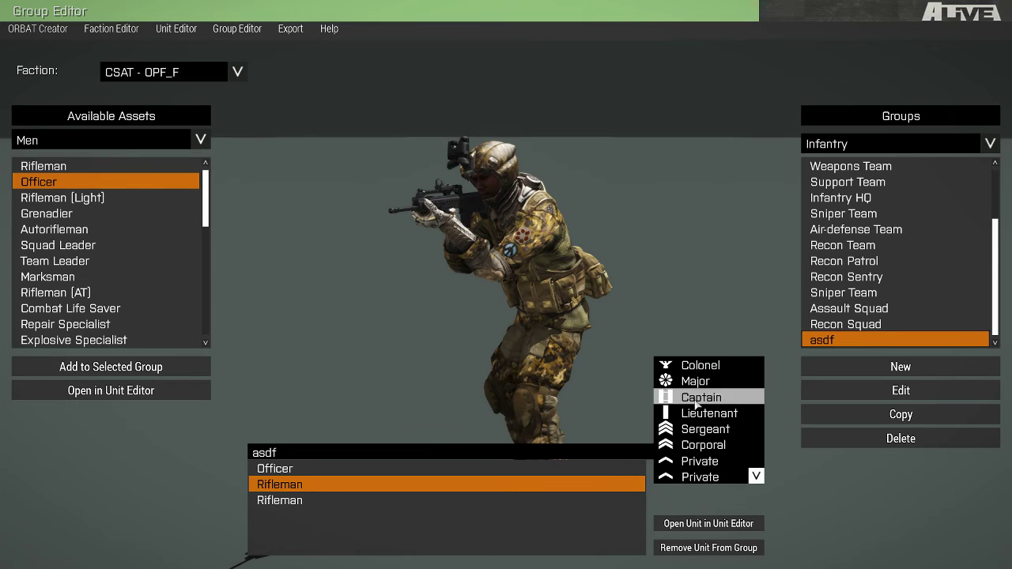
click(688, 397)
click(321, 468)
click(315, 485)
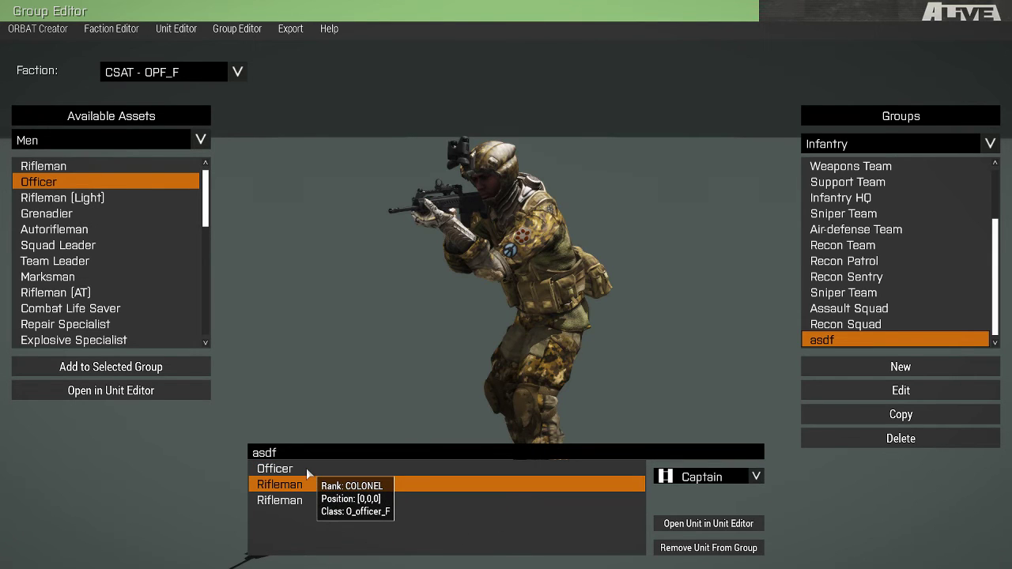
click(306, 468)
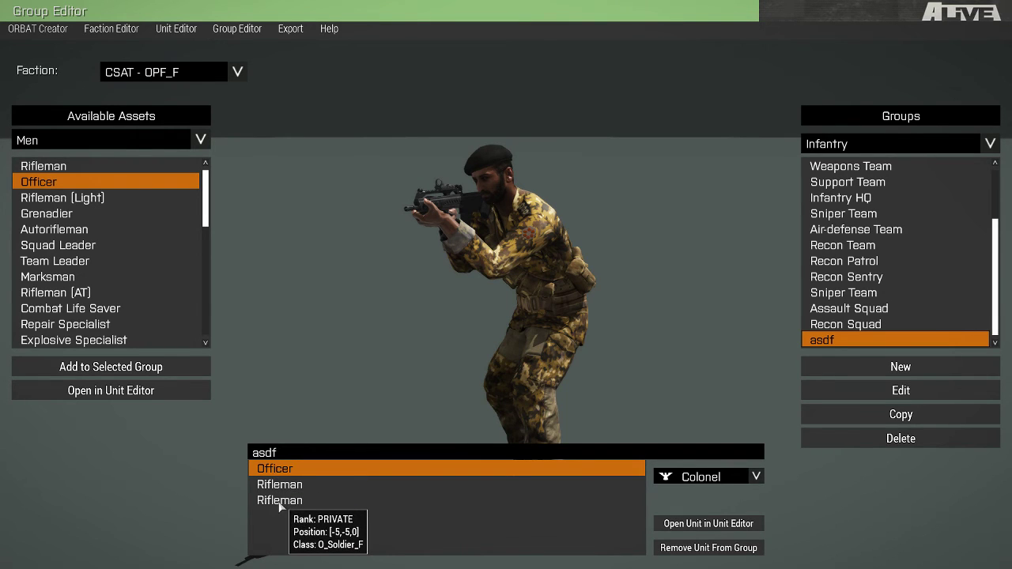
Add a Rifleman (Light) and, from the Planes category, a To-199 Neophron (CAS) to the asdf group.
click(93, 200)
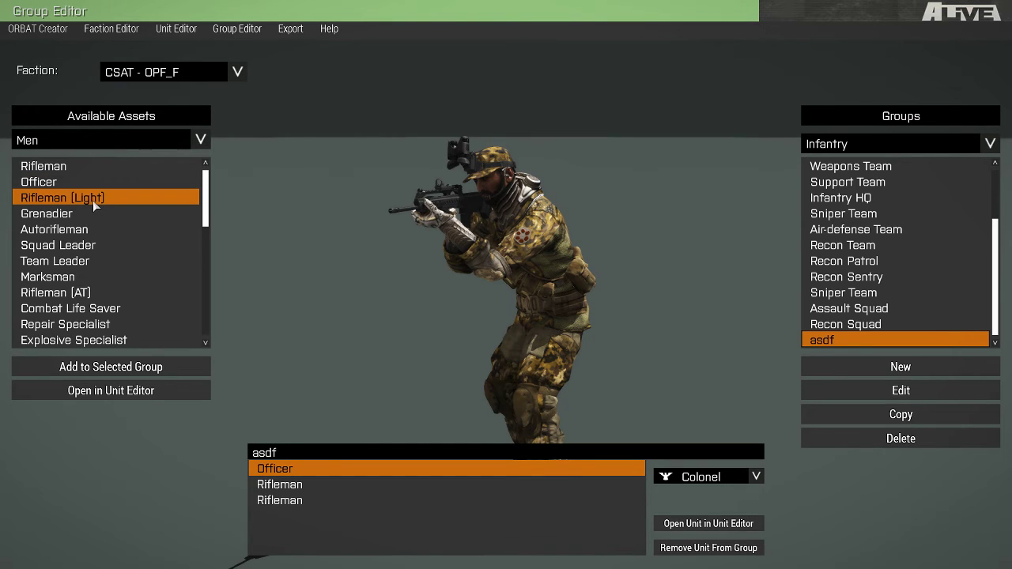
click(118, 370)
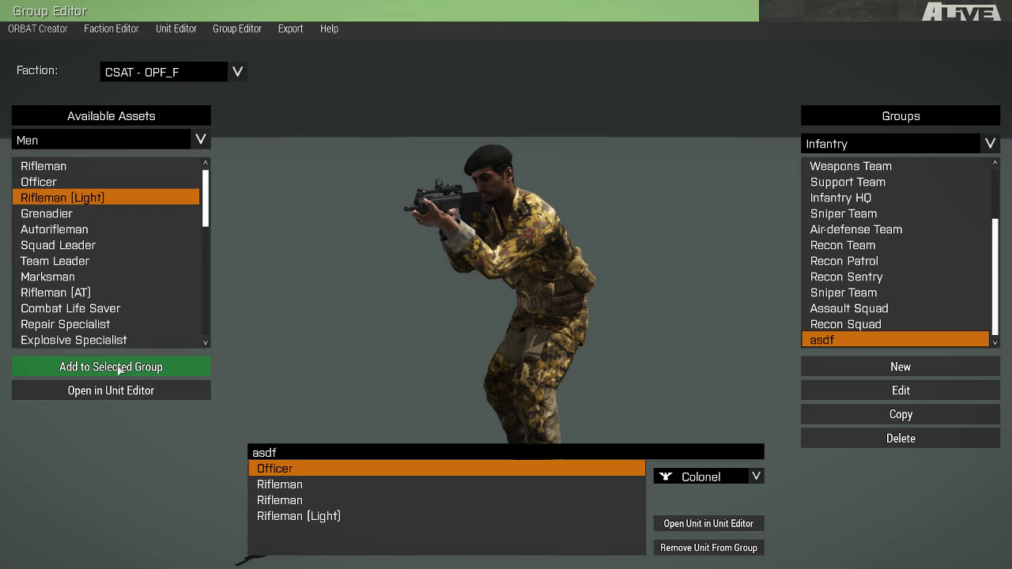
click(77, 144)
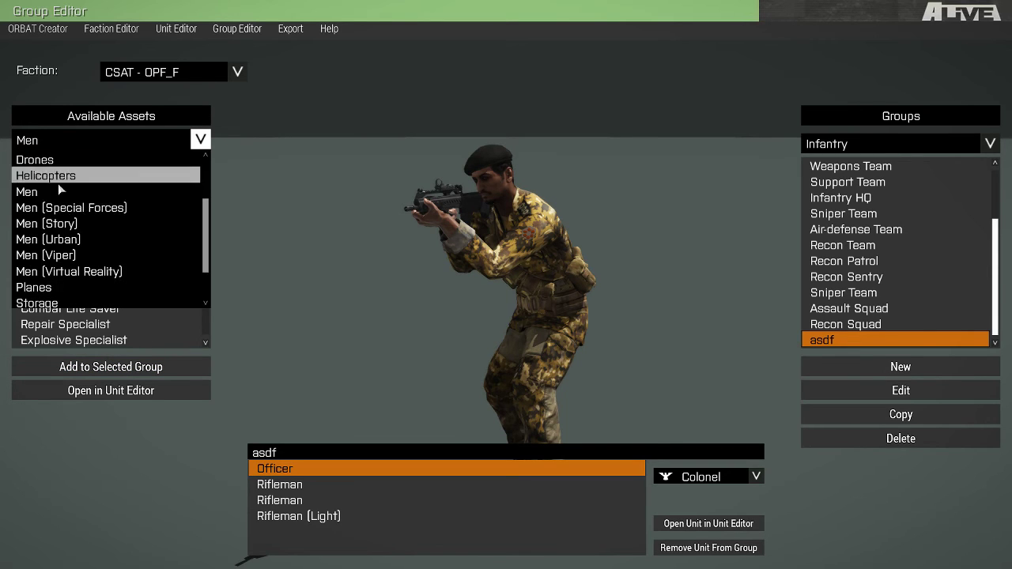
click(59, 289)
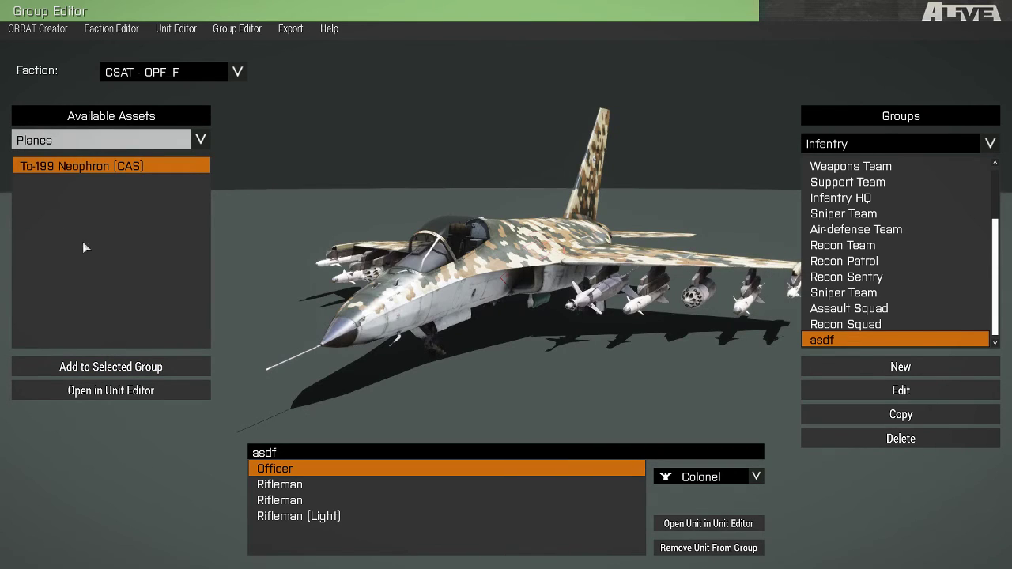
click(92, 367)
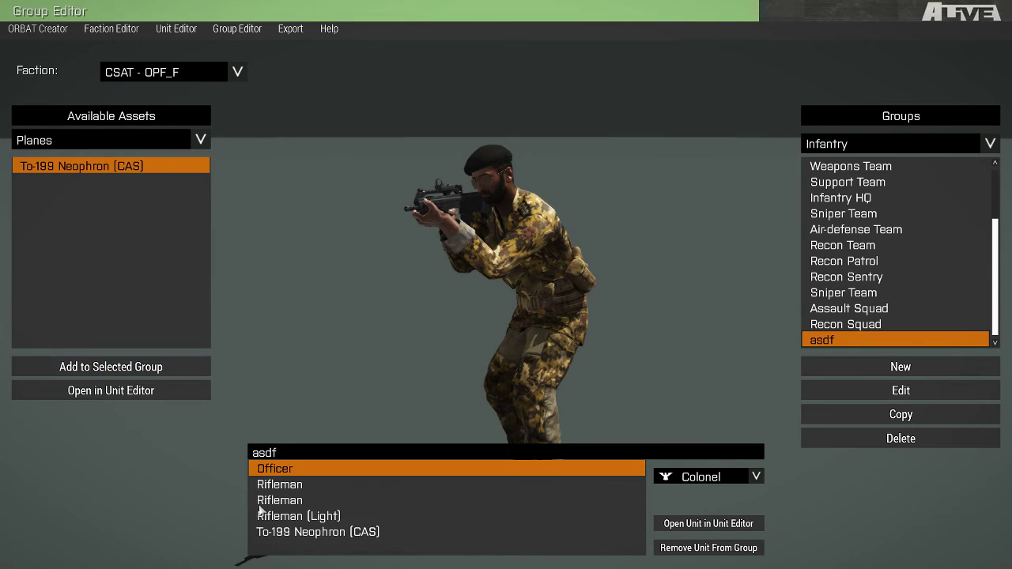
click(277, 534)
Try to add a Taru Transport Pod from the Storage assets to the asdf group.
click(103, 141)
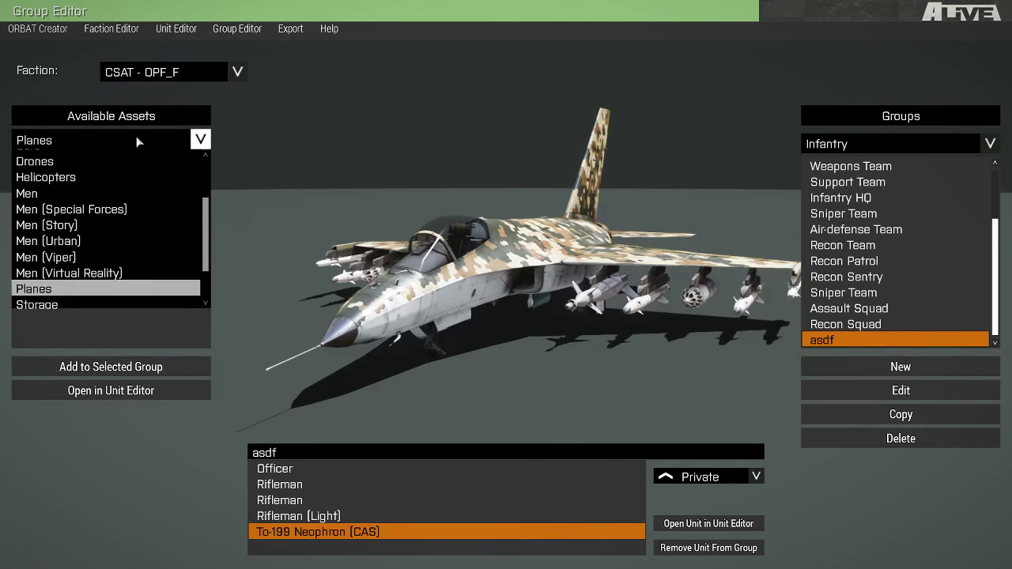
click(106, 307)
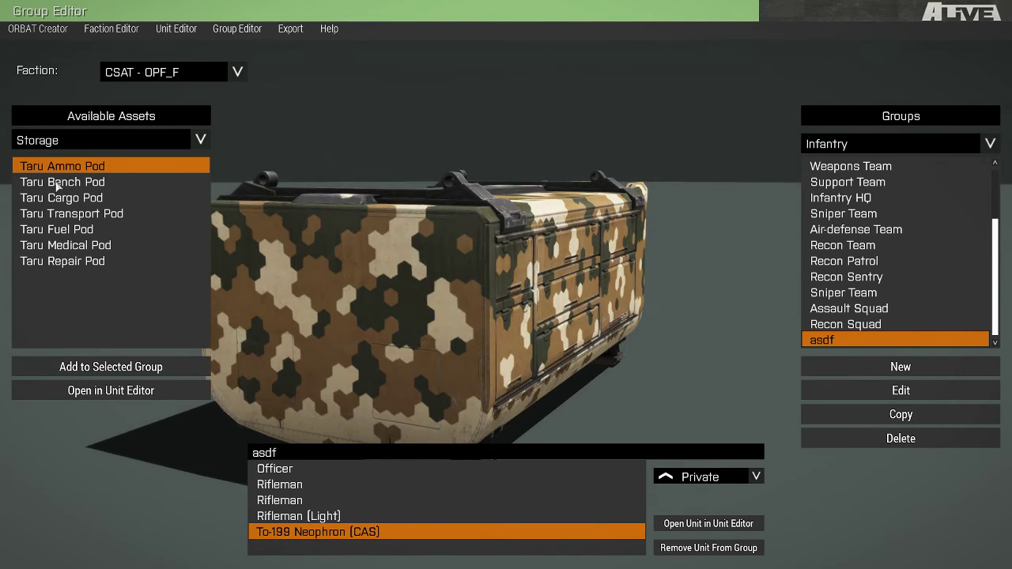
click(62, 182)
click(75, 198)
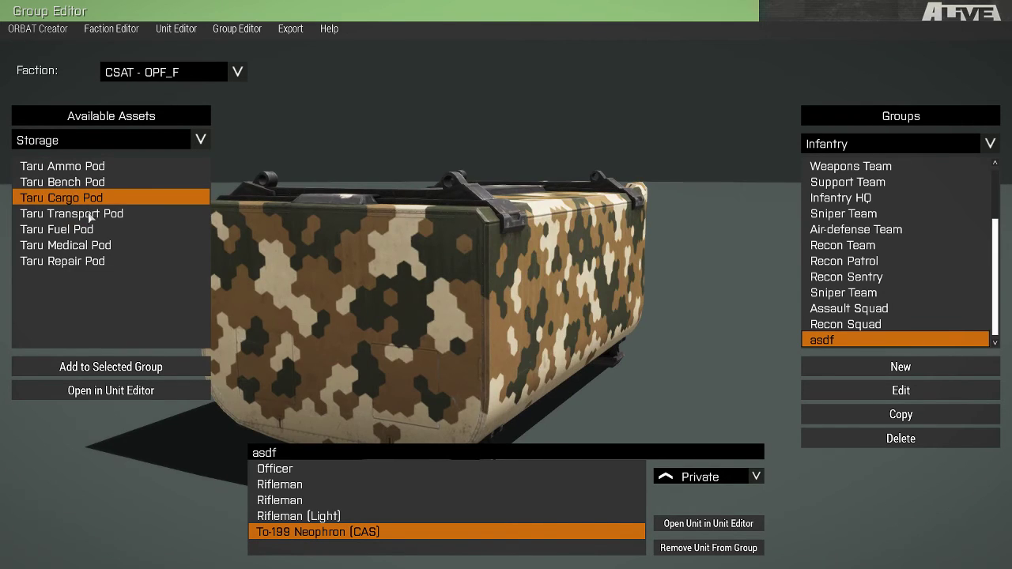
click(90, 215)
click(125, 376)
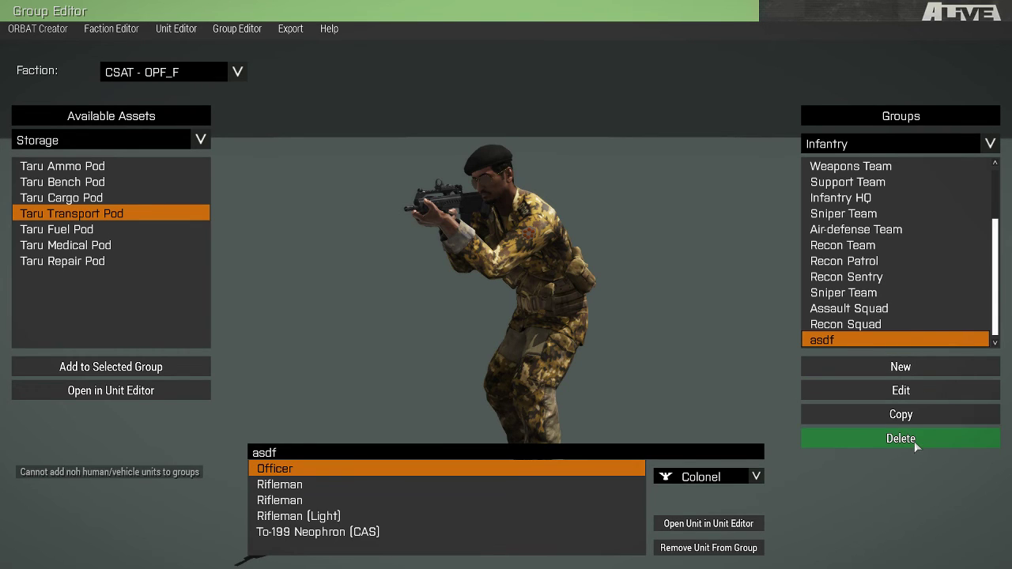
Examine the icon and category options for a new group and the asdf group's properties, without saving anything.
click(905, 369)
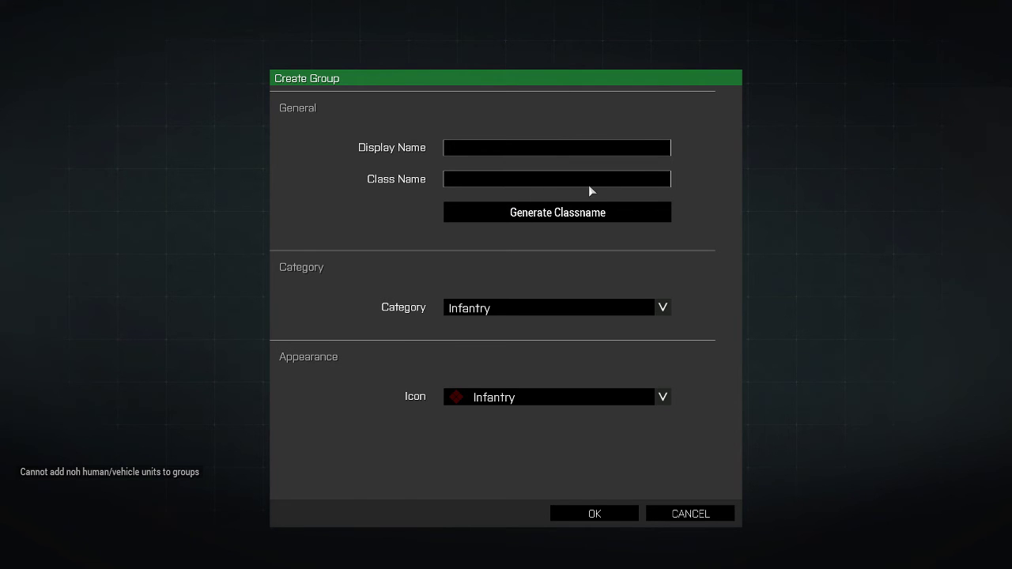
click(522, 400)
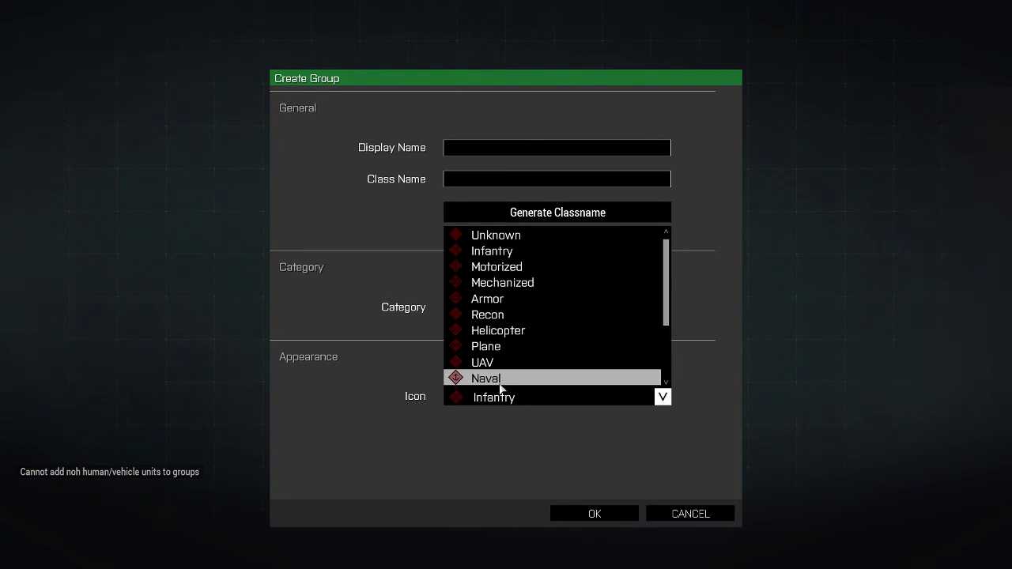
scroll(500, 383, down, 2)
scroll(498, 352, up, 2)
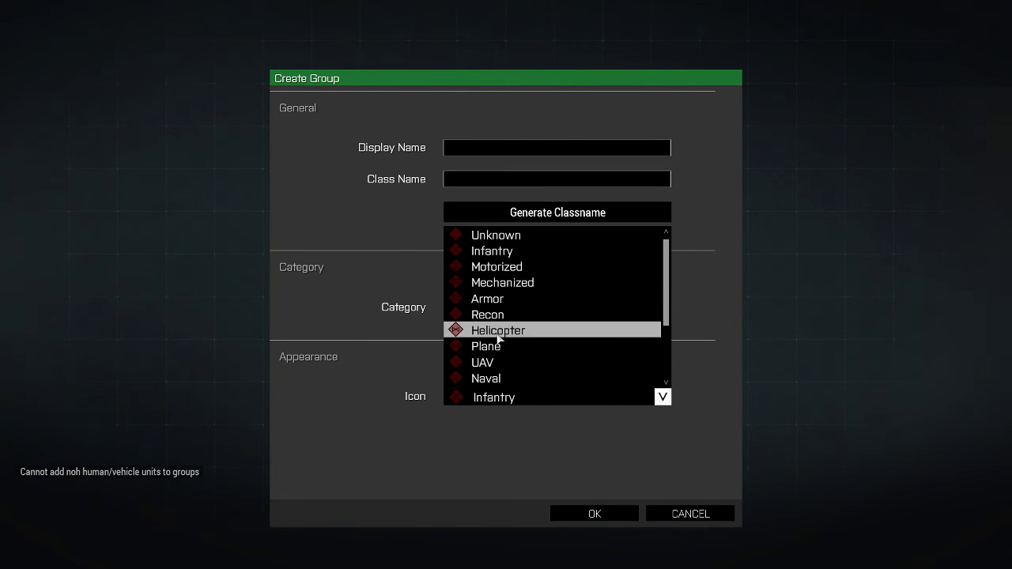
scroll(512, 284, down, 2)
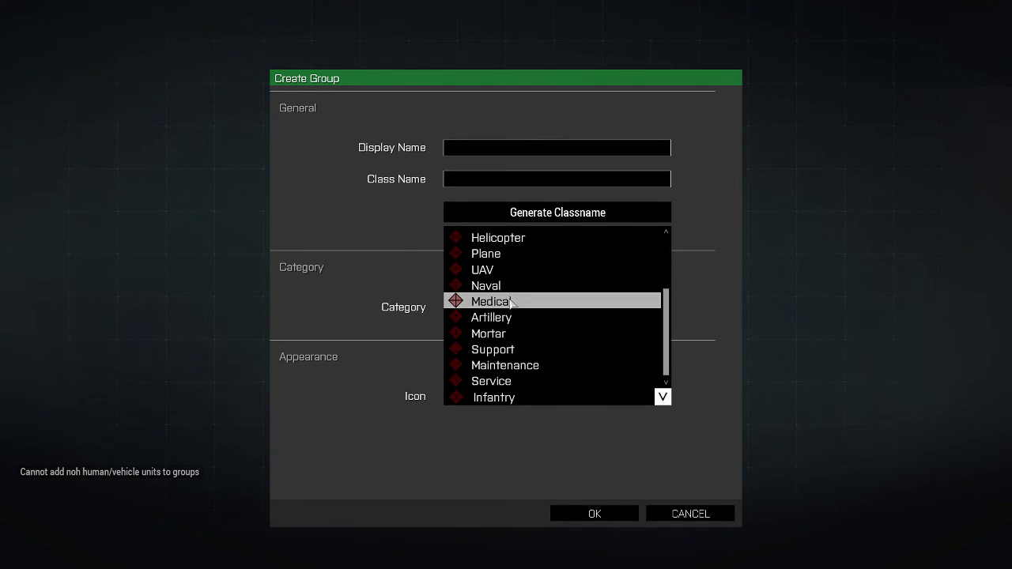
click(507, 395)
click(492, 302)
scroll(482, 371, down, 1)
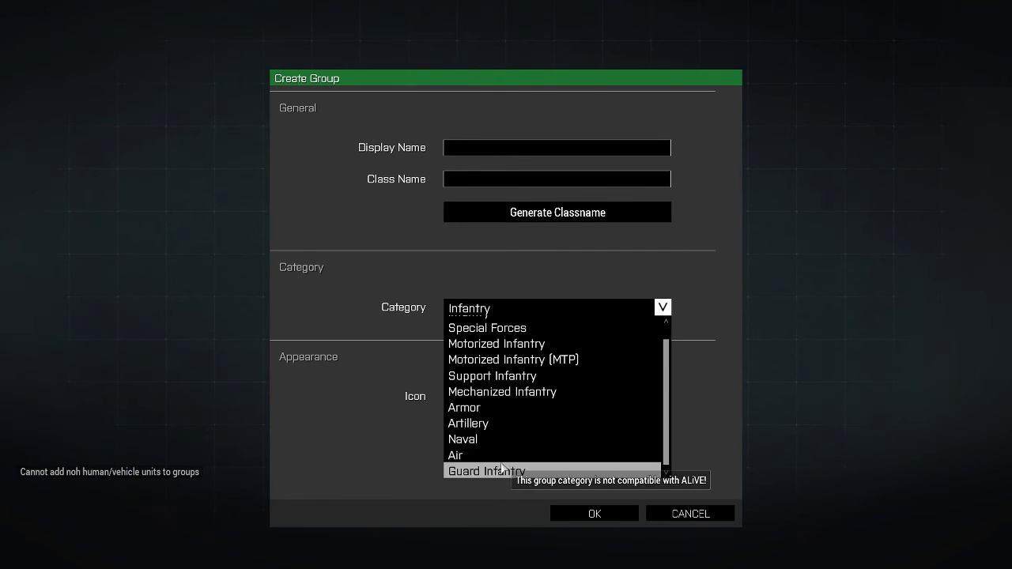
click(380, 128)
click(460, 146)
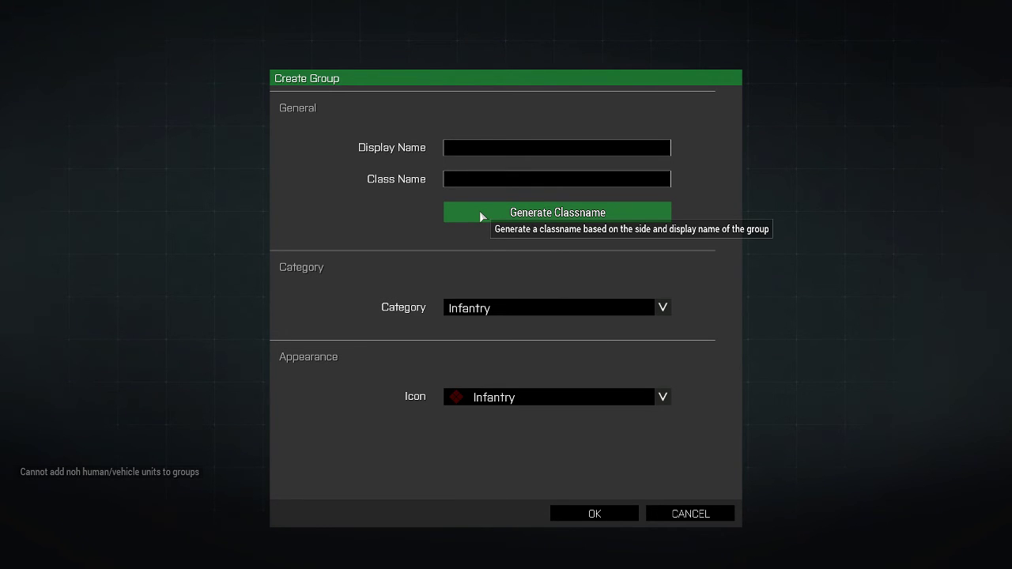
click(671, 510)
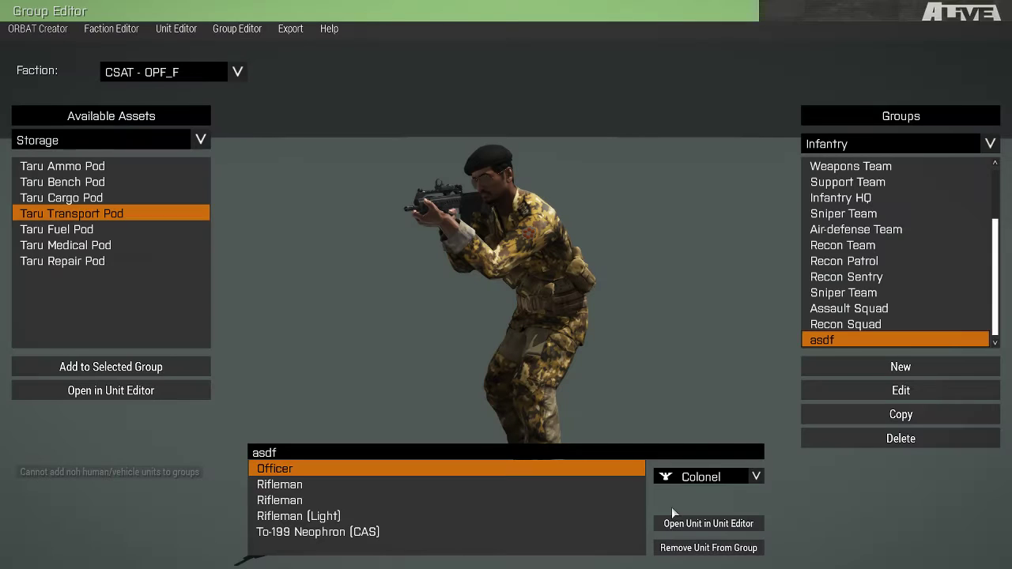
click(906, 391)
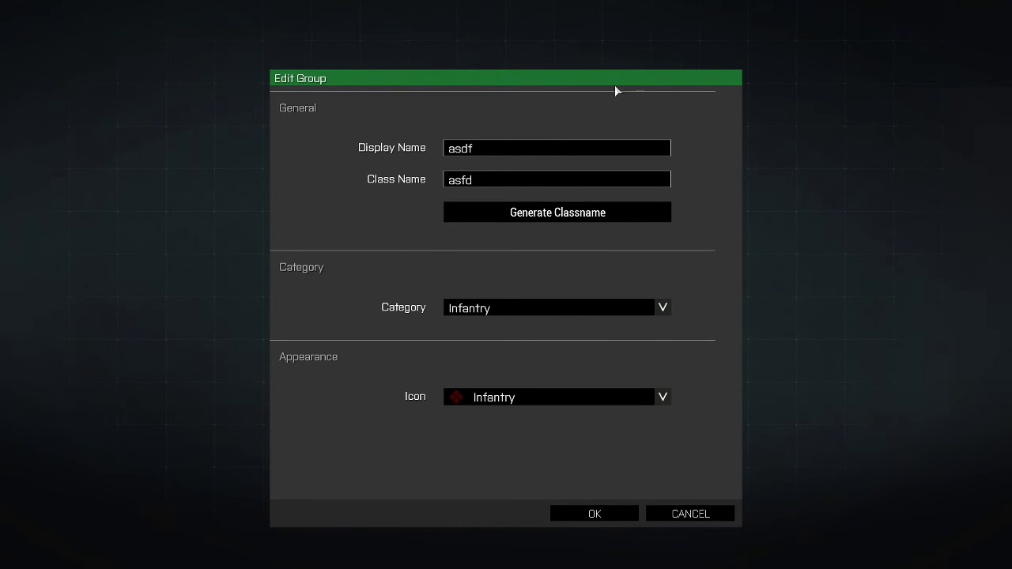
click(664, 514)
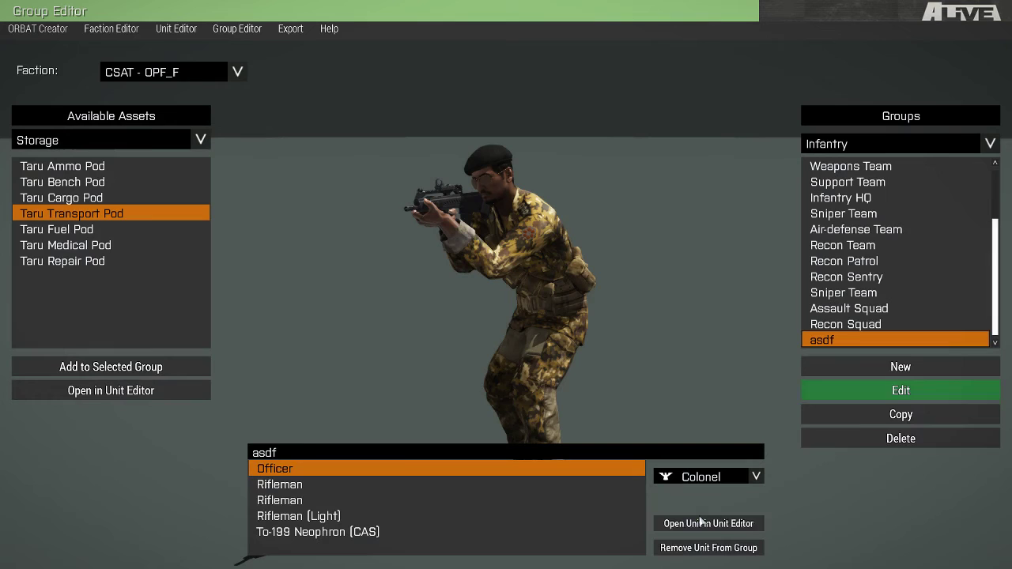
Duplicate the asdf group and delete the copy.
click(865, 423)
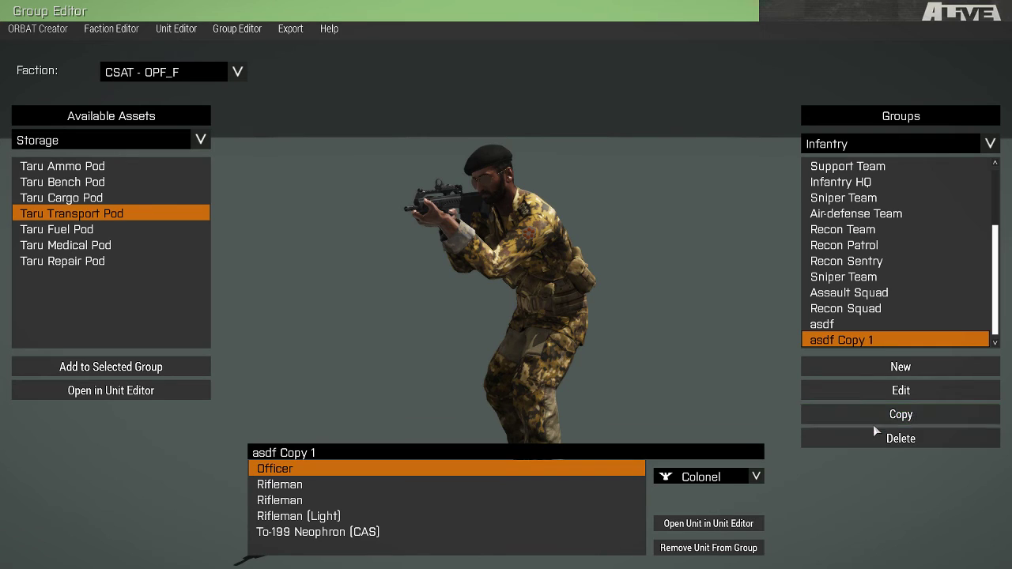
click(882, 441)
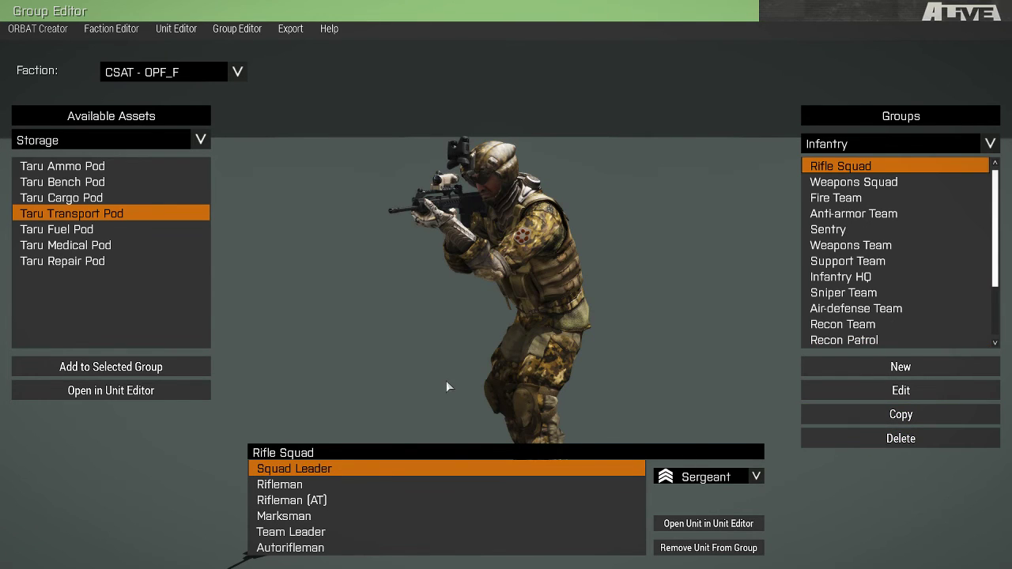
Switch to the Faction Editor and export the CSAT - OPF_F faction's config data.
click(112, 28)
click(107, 52)
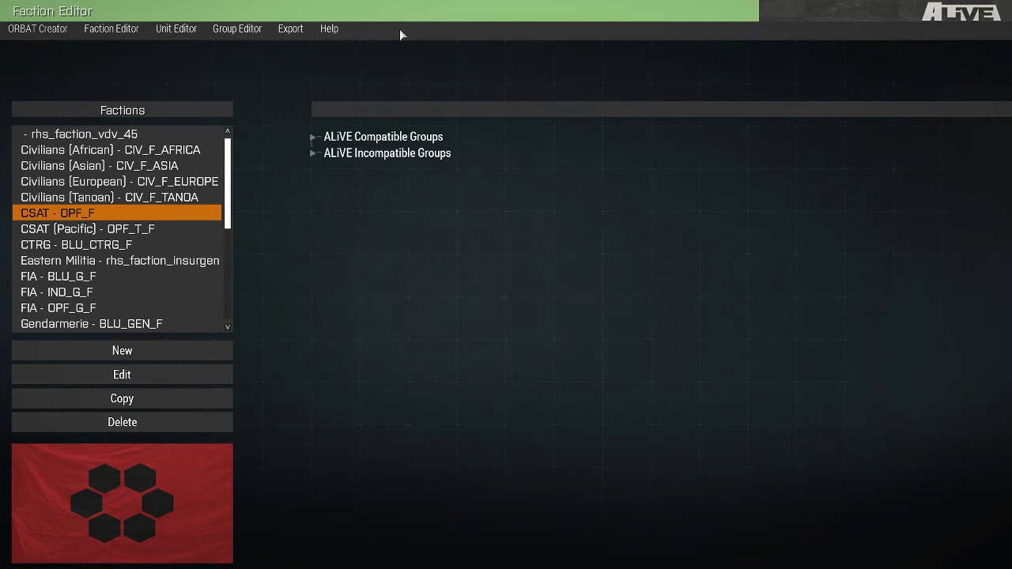
click(329, 29)
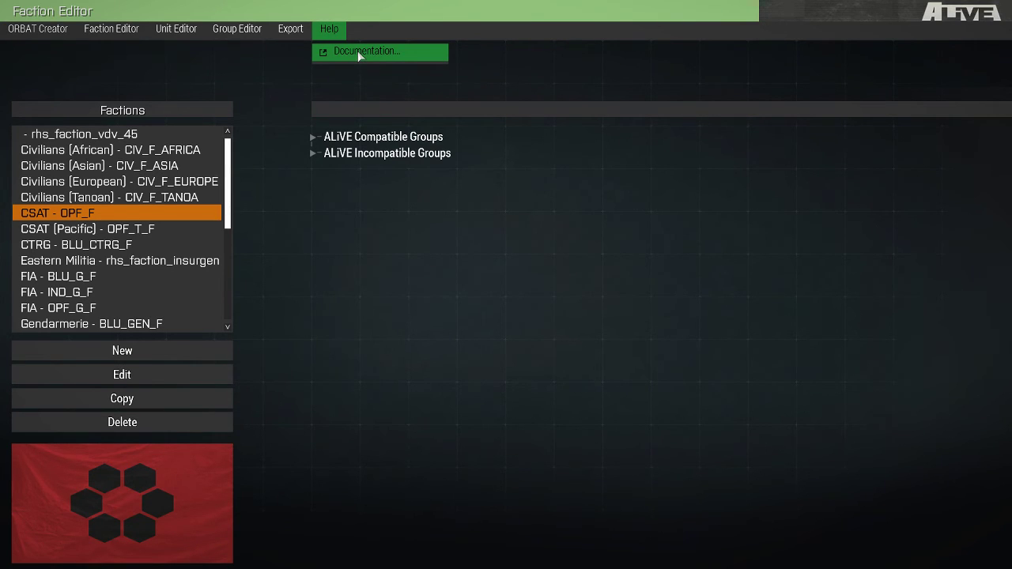
click(372, 74)
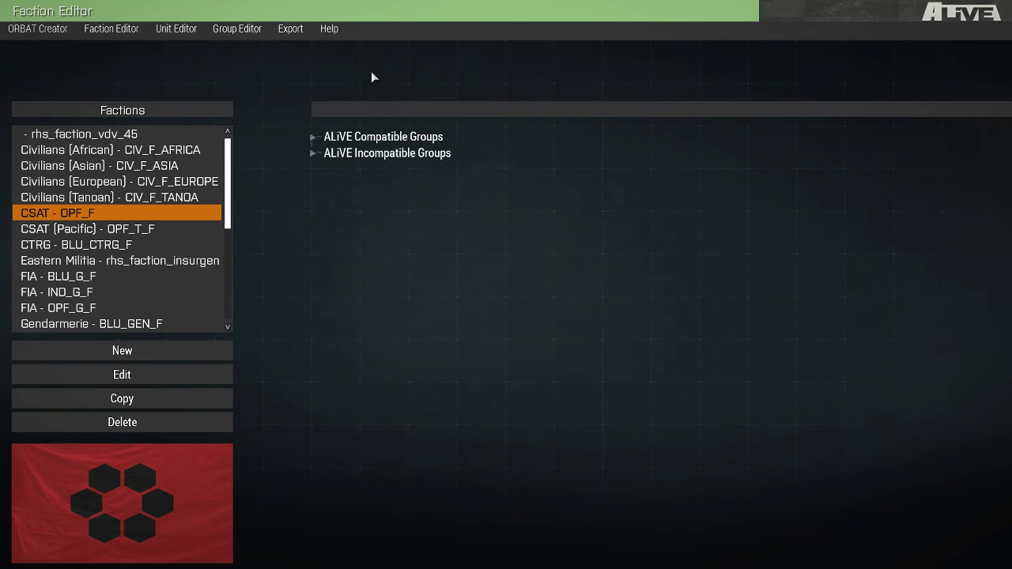
click(299, 36)
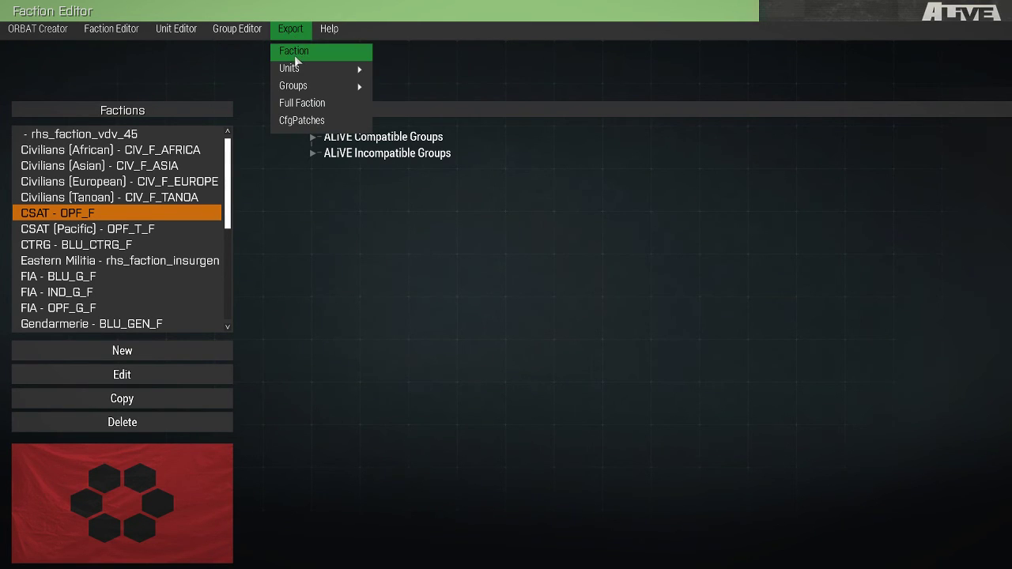
click(297, 56)
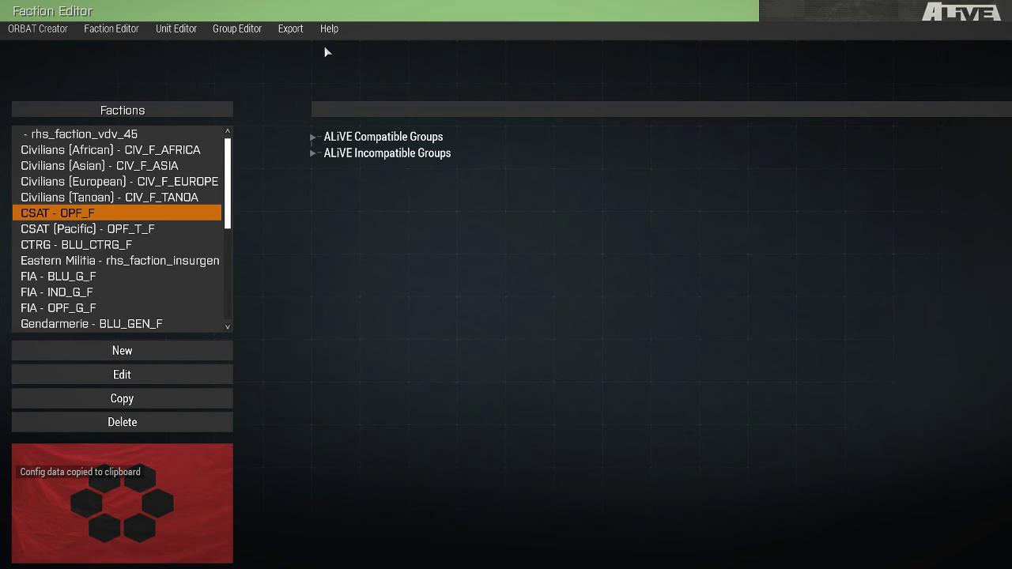
In the Unit Editor, export the config of the selected Men units from Rifleman through Combat Life Saver.
click(299, 32)
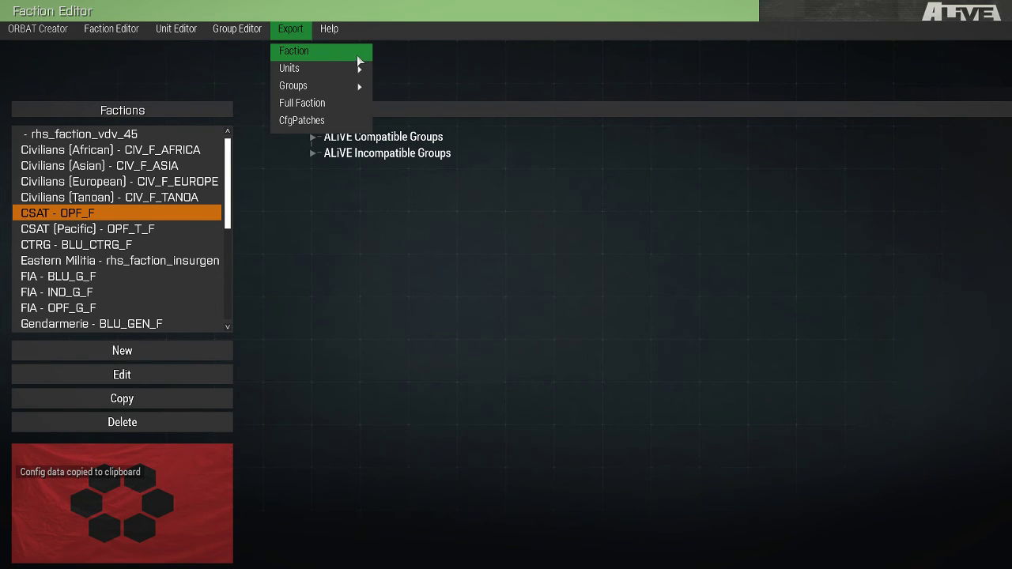
mouse_move(358, 71)
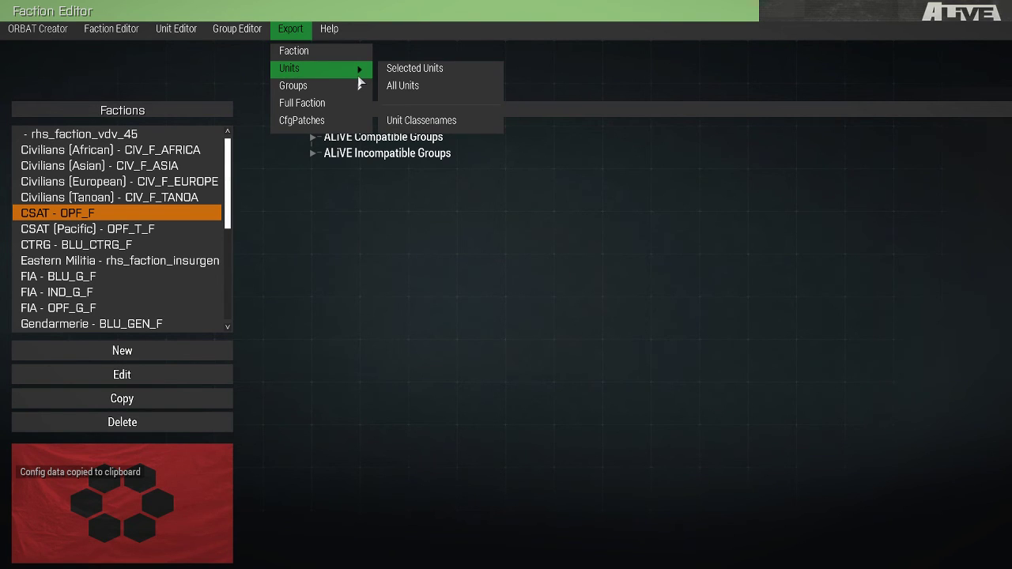
mouse_move(175, 28)
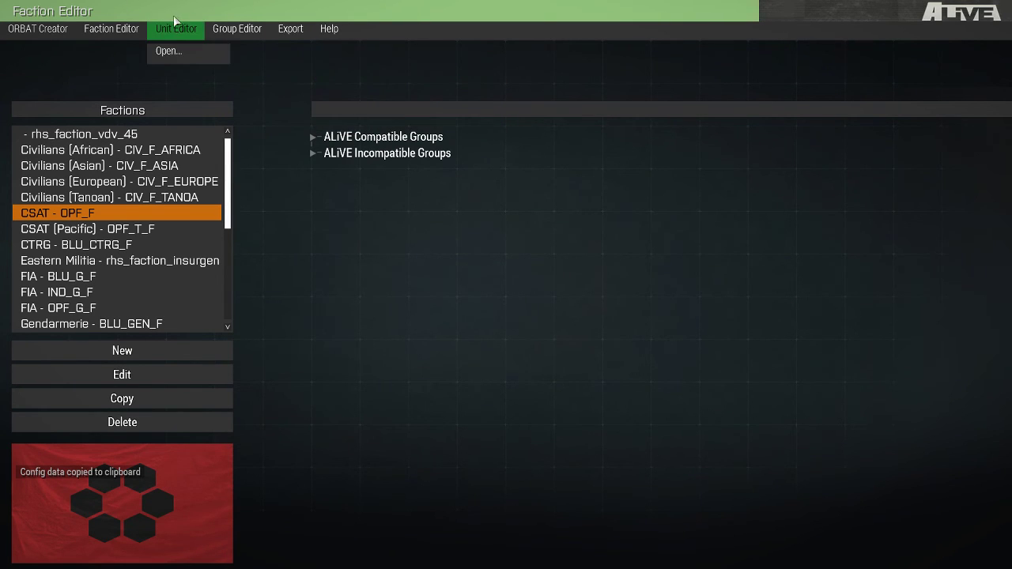
click(180, 60)
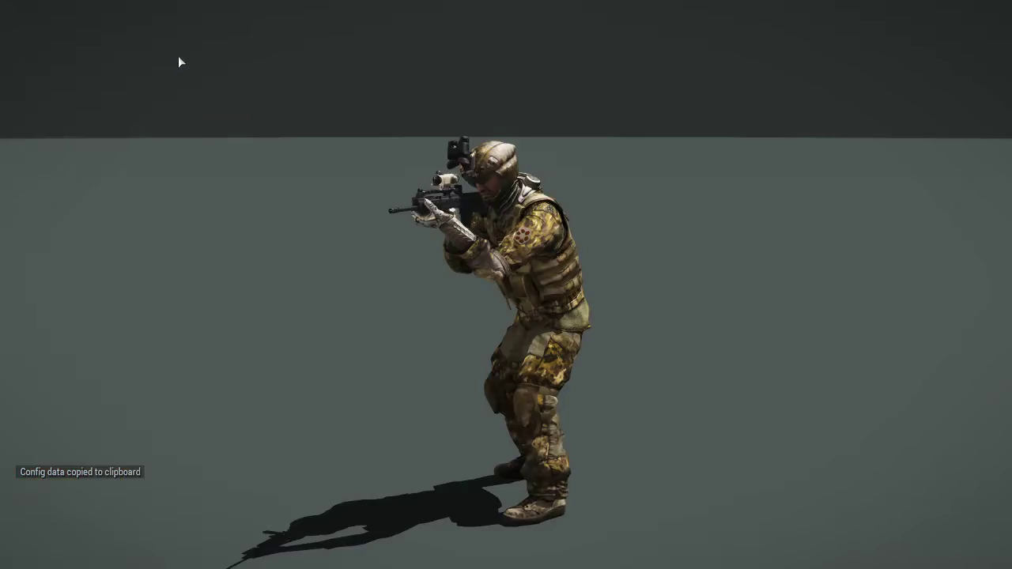
click(95, 120)
click(73, 249)
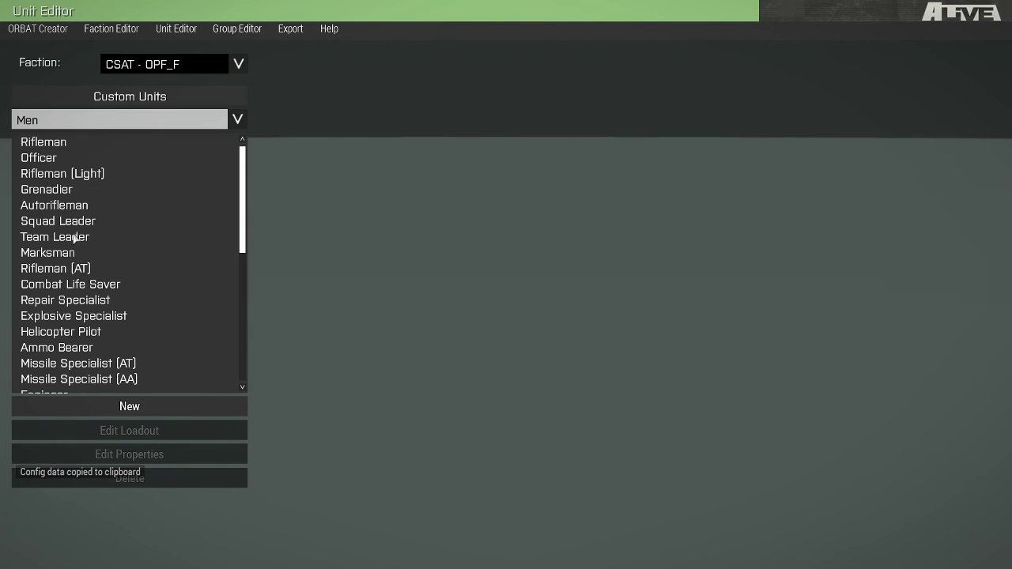
click(78, 142)
shift+click(75, 286)
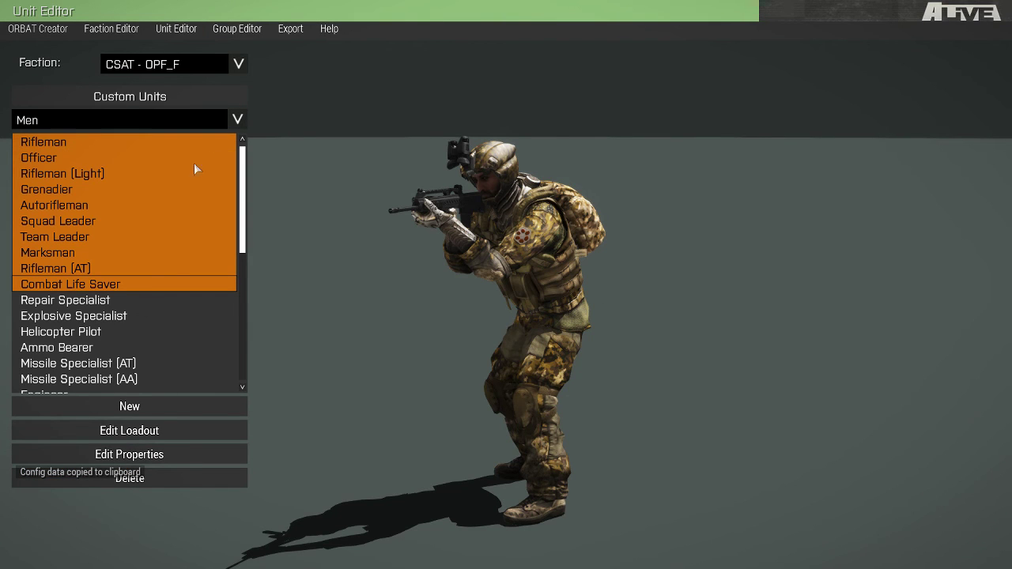
click(290, 28)
mouse_move(307, 66)
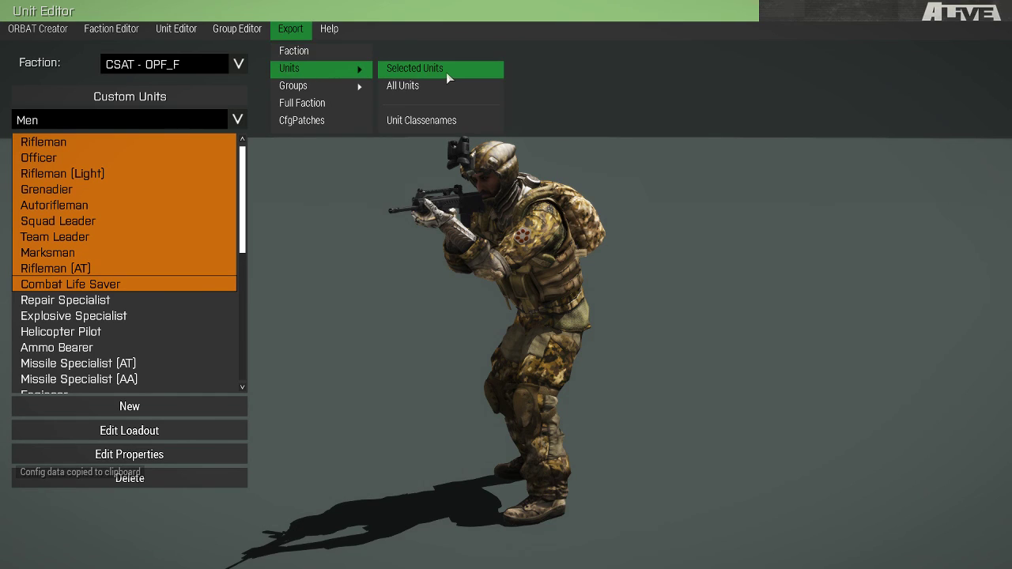
click(446, 72)
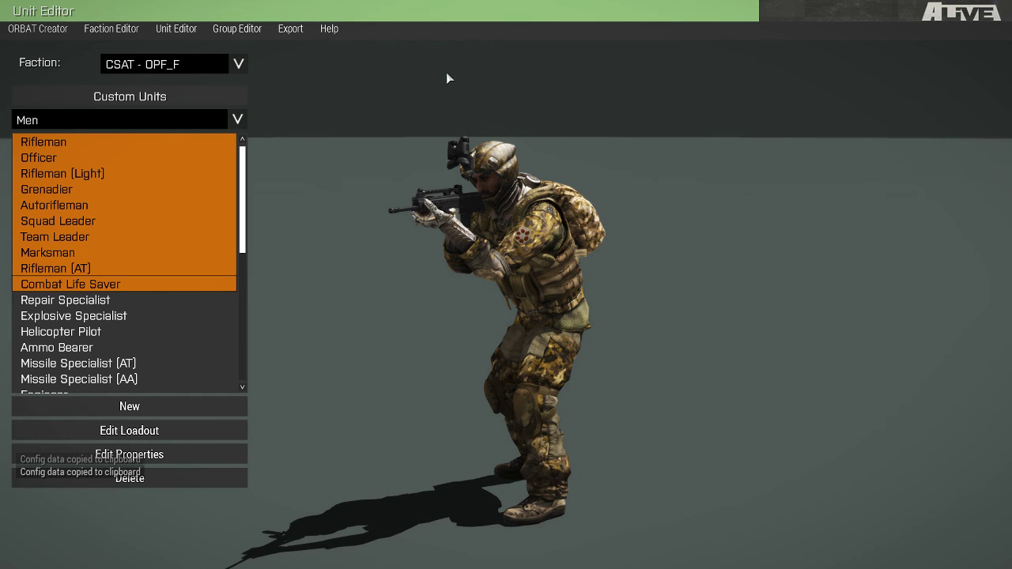
Export the config of all CSAT - OPF_F units and look through the faction's unit categories.
click(281, 32)
mouse_move(317, 68)
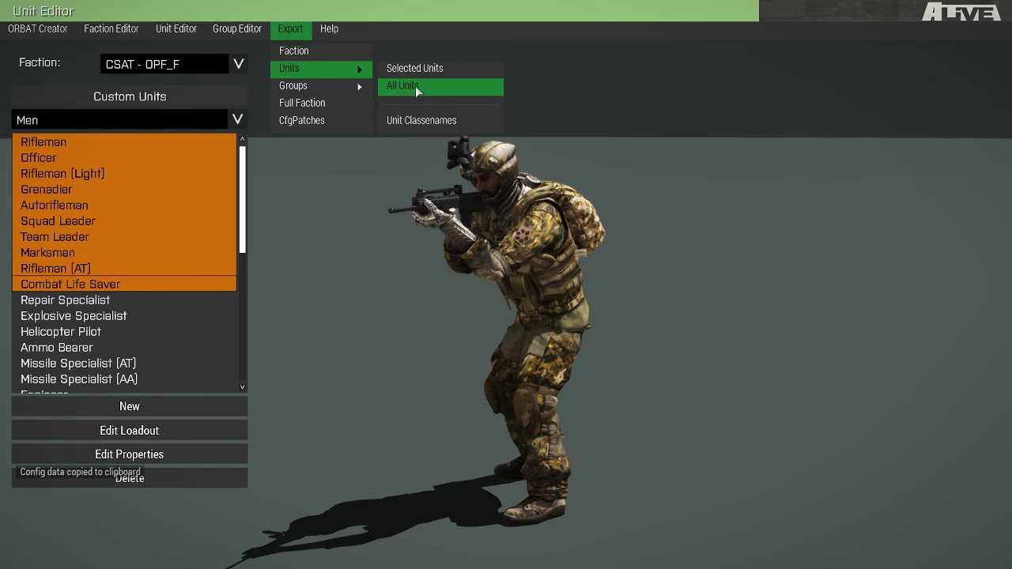
click(417, 87)
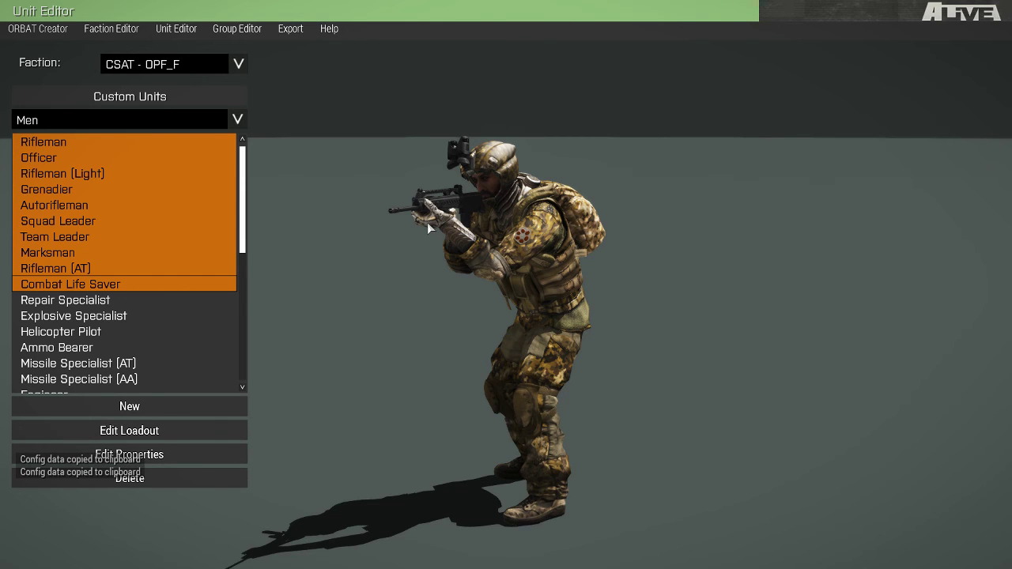
scroll(154, 276, down, 7)
click(76, 120)
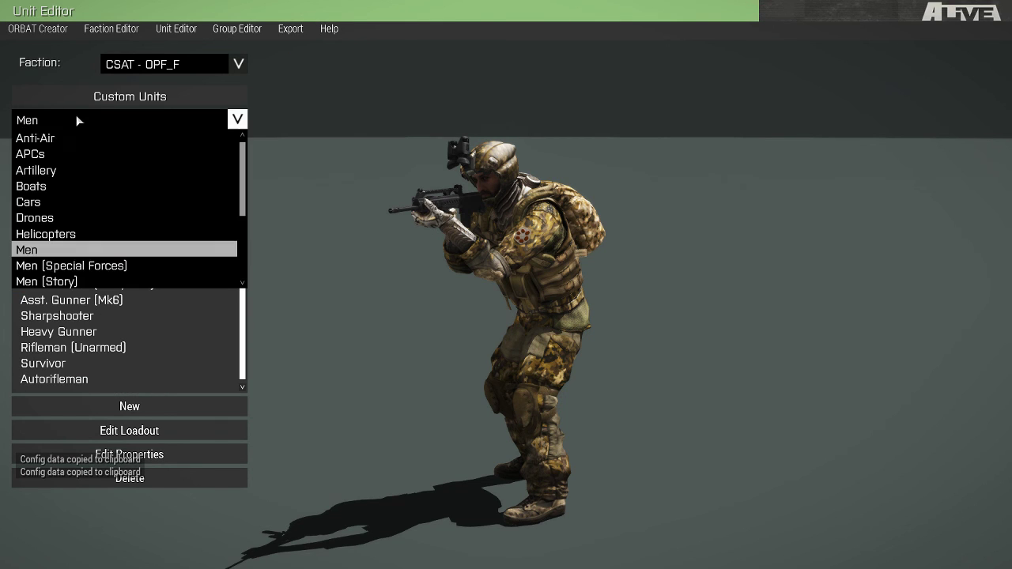
scroll(69, 182, down, 5)
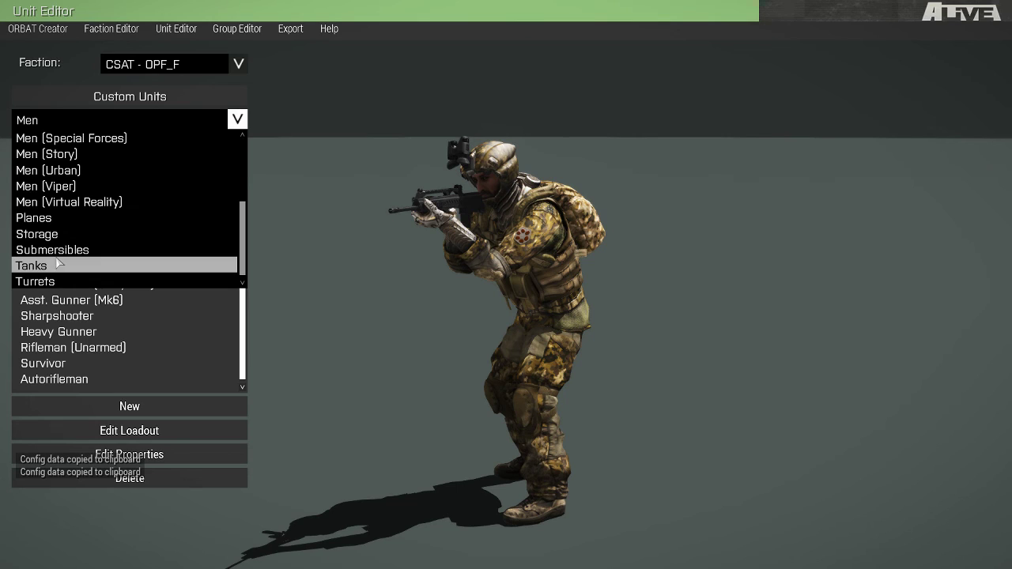
scroll(59, 265, up, 5)
click(246, 120)
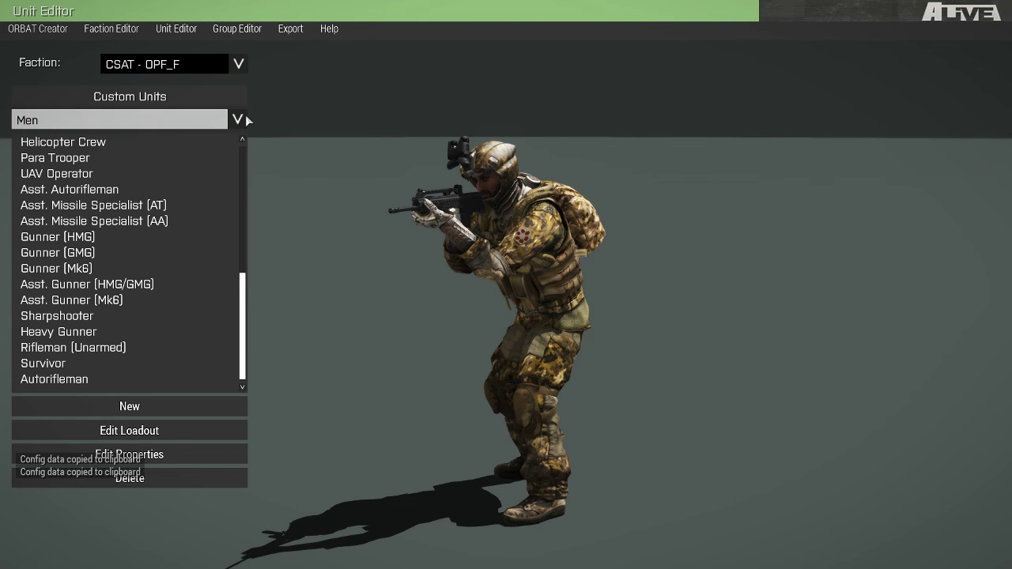
Export the unit classnames of the CSAT - OPF_F faction.
click(291, 30)
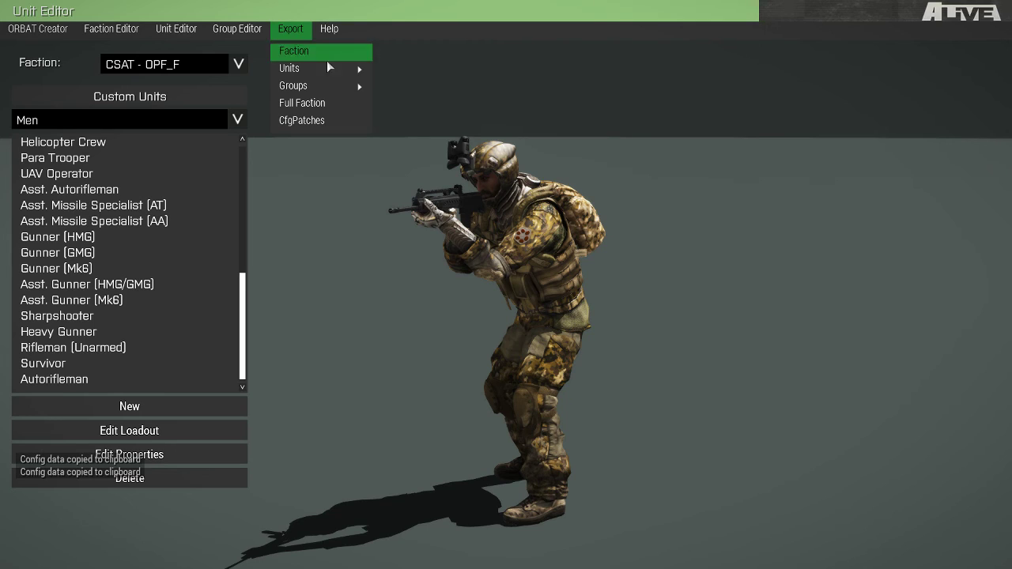
mouse_move(333, 66)
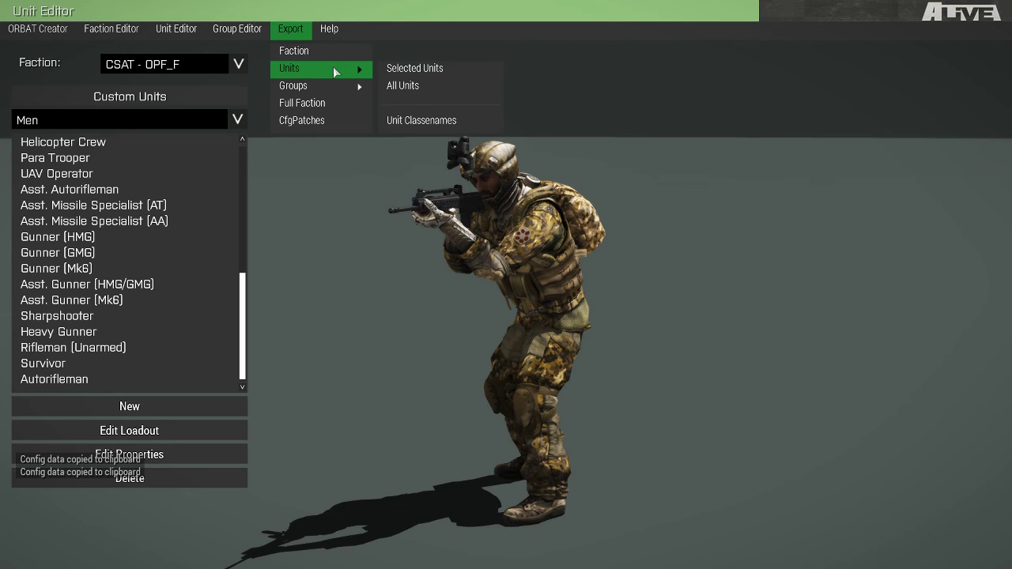
click(413, 119)
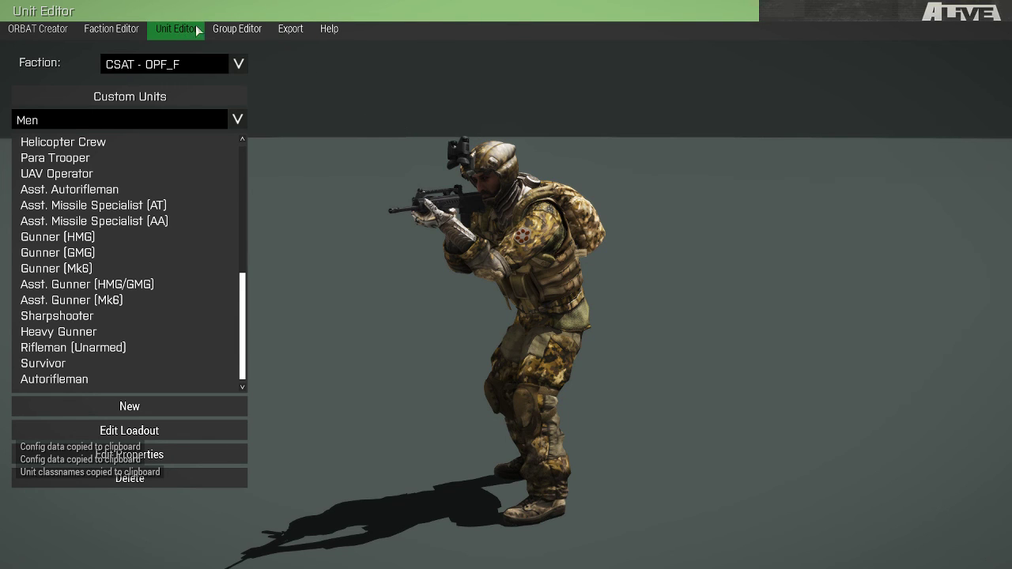
In the Group Editor, export the config of the Infantry groups from Rifle Squad through Sniper Team.
click(247, 49)
mouse_move(292, 31)
mouse_move(303, 84)
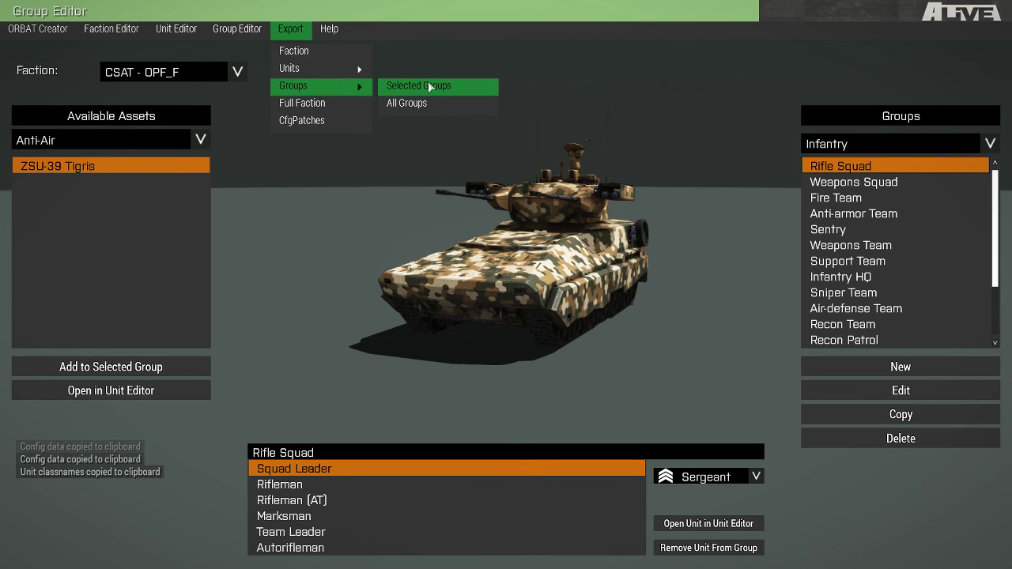
shift+click(876, 296)
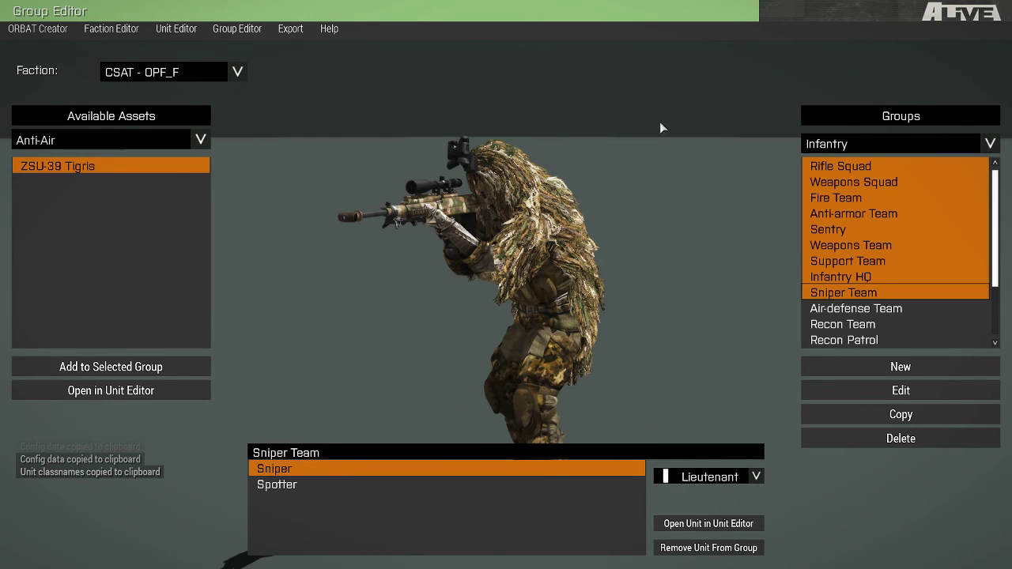
mouse_move(290, 28)
mouse_move(336, 87)
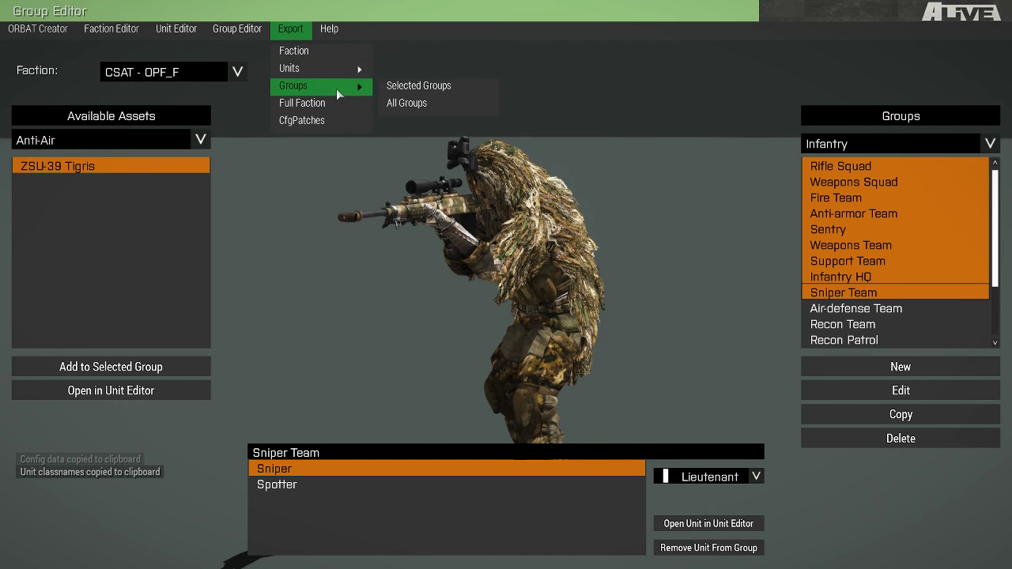
click(437, 85)
Export the config of all CSAT - OPF_F groups and display the faction's Air groups.
mouse_move(290, 29)
mouse_move(309, 89)
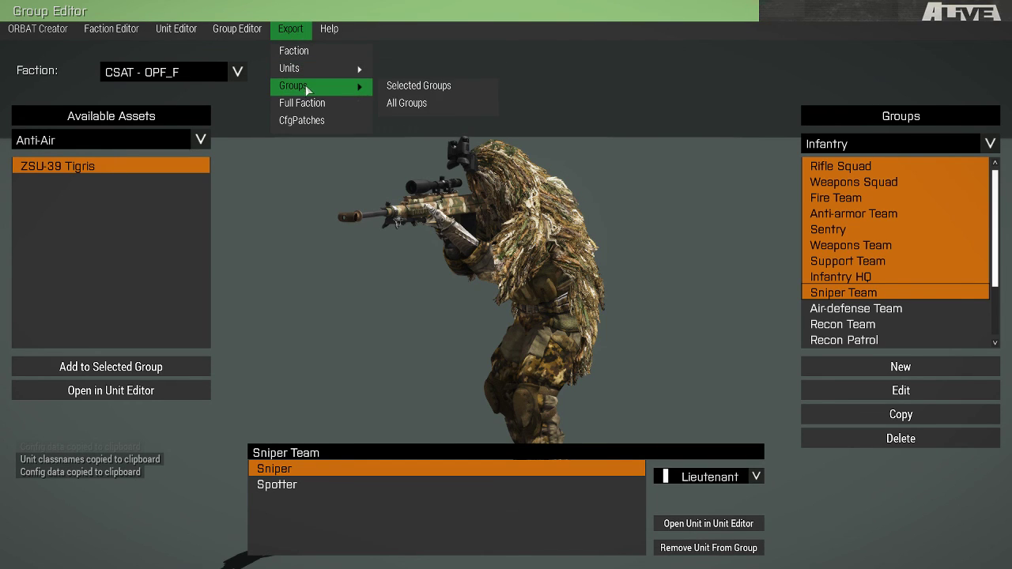
click(416, 104)
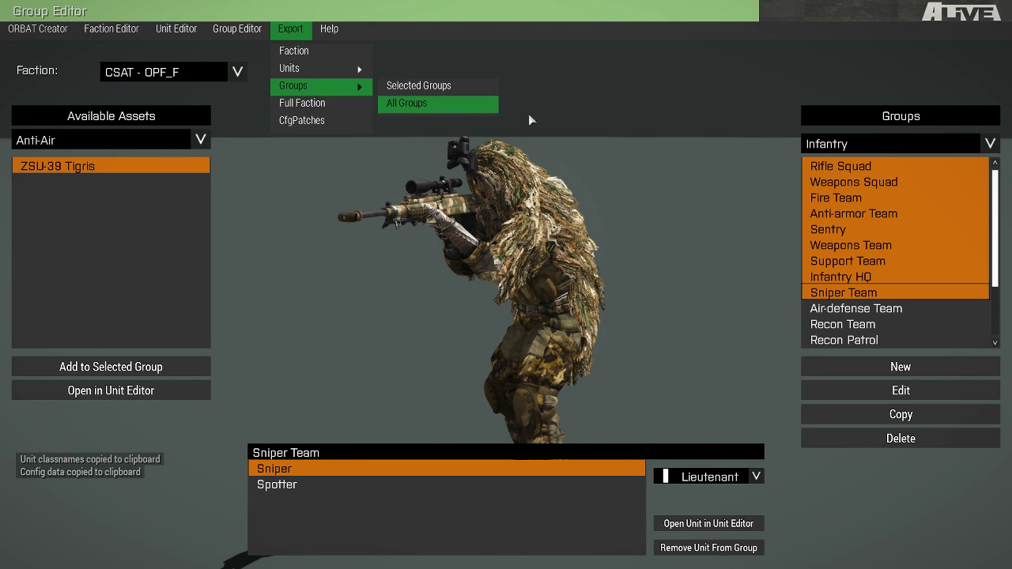
click(857, 153)
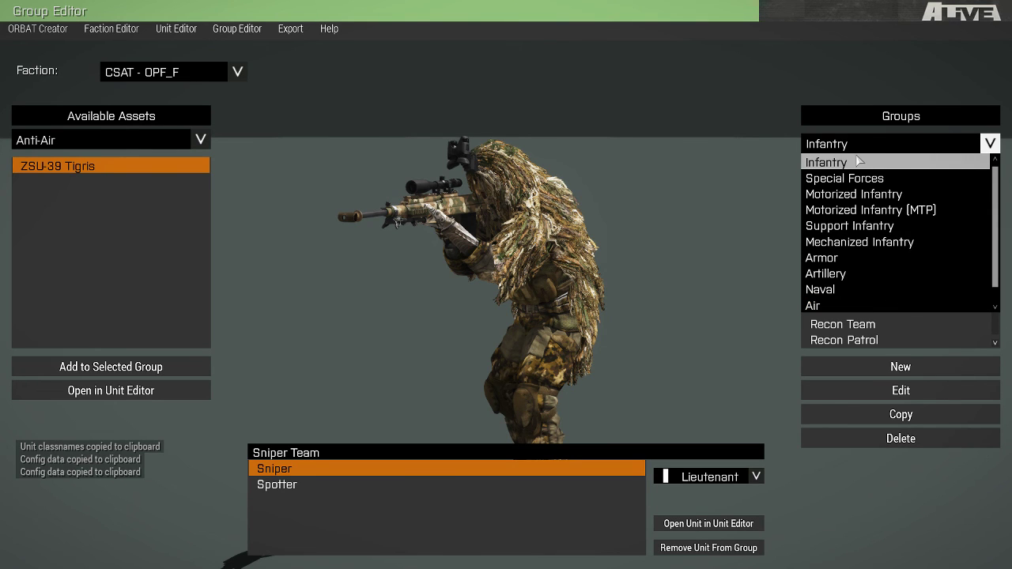
scroll(860, 161, down, 1)
click(865, 292)
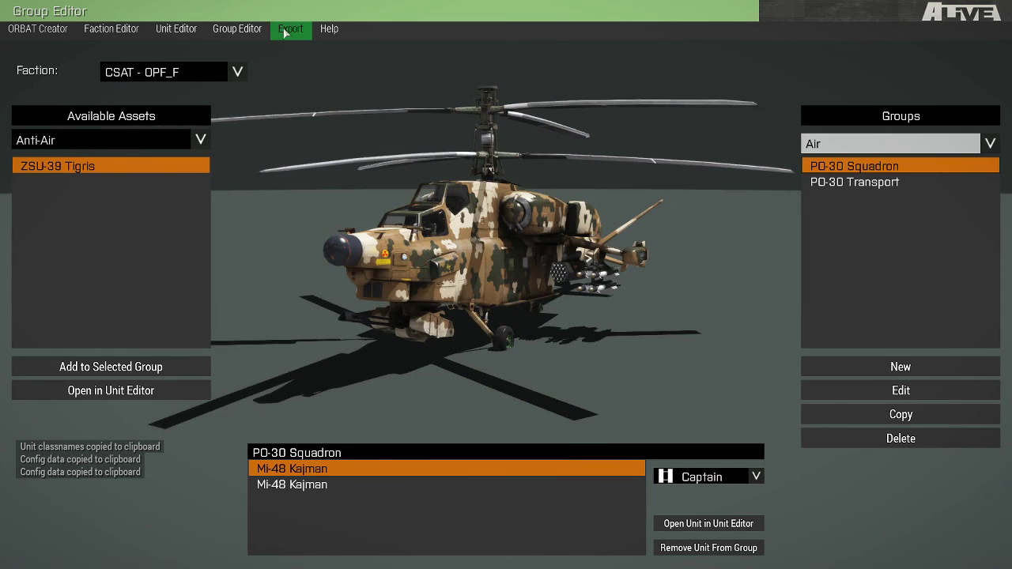
Export the full faction config of CSAT - OPF_F, including its units and groups.
click(290, 30)
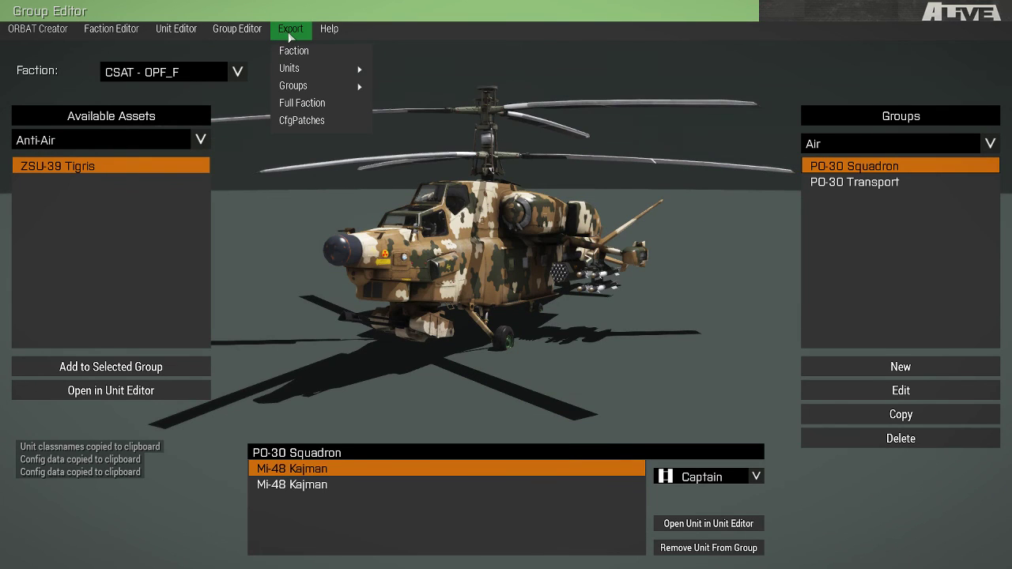
click(315, 108)
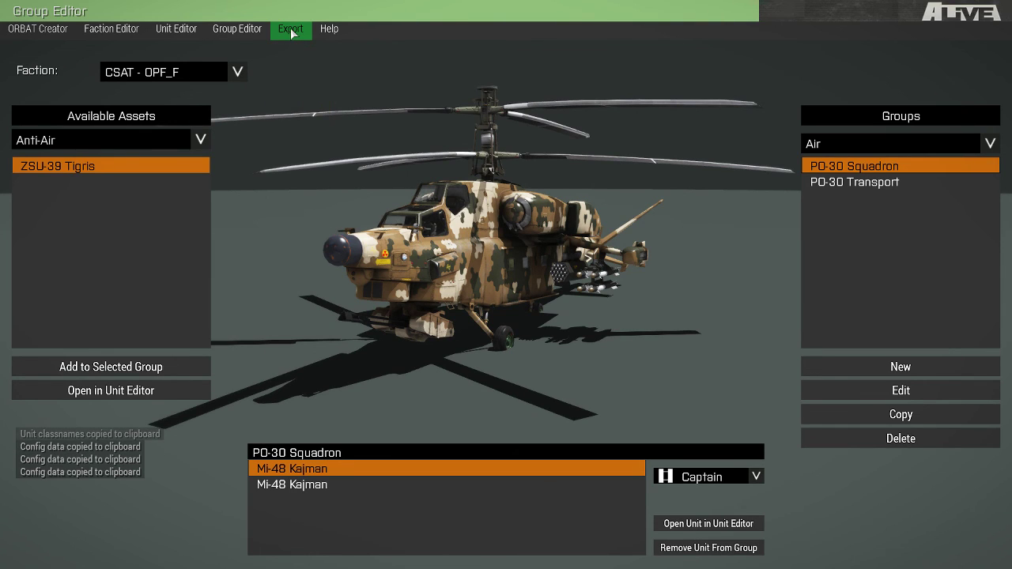
click(290, 29)
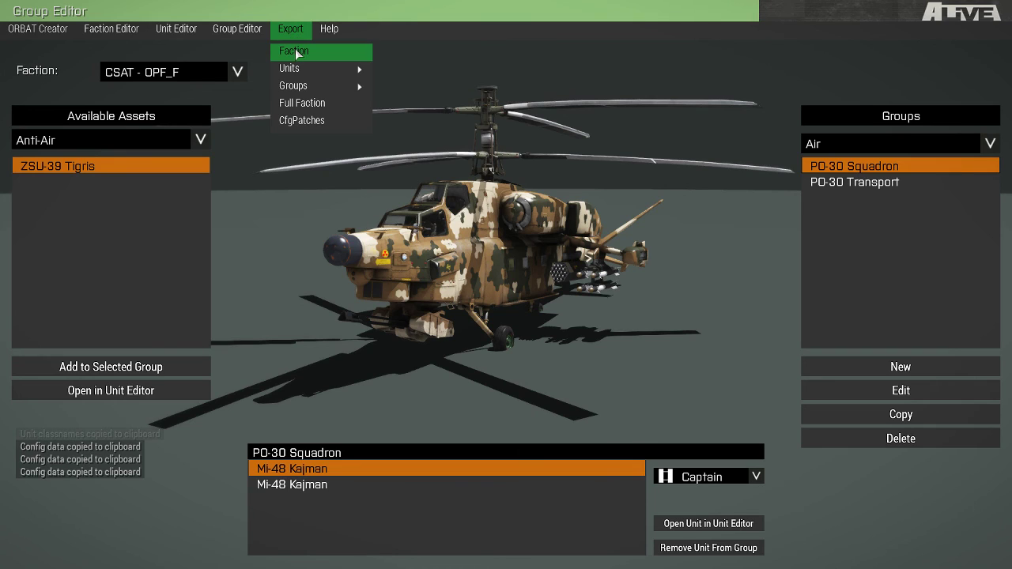
mouse_move(298, 68)
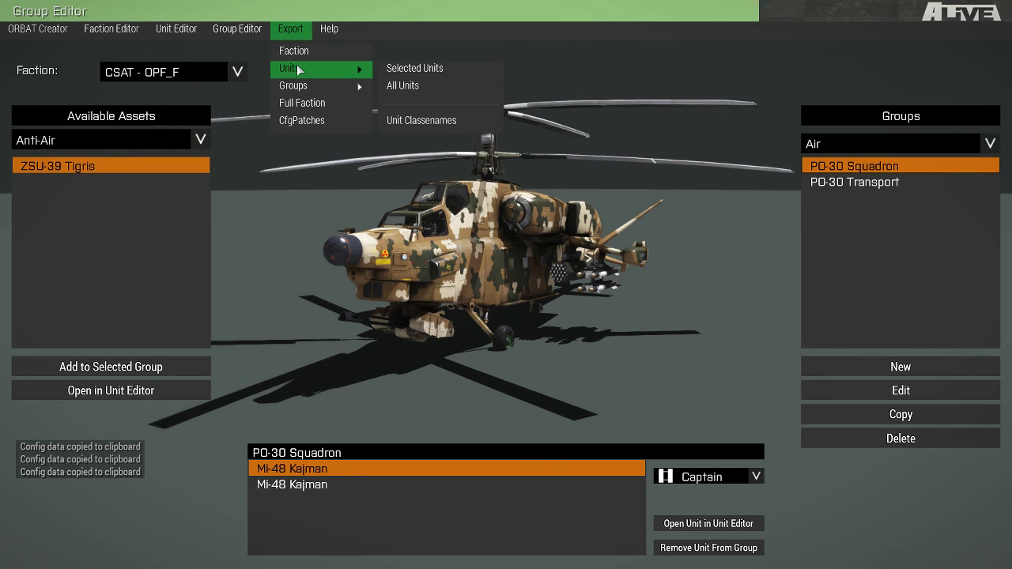
mouse_move(296, 88)
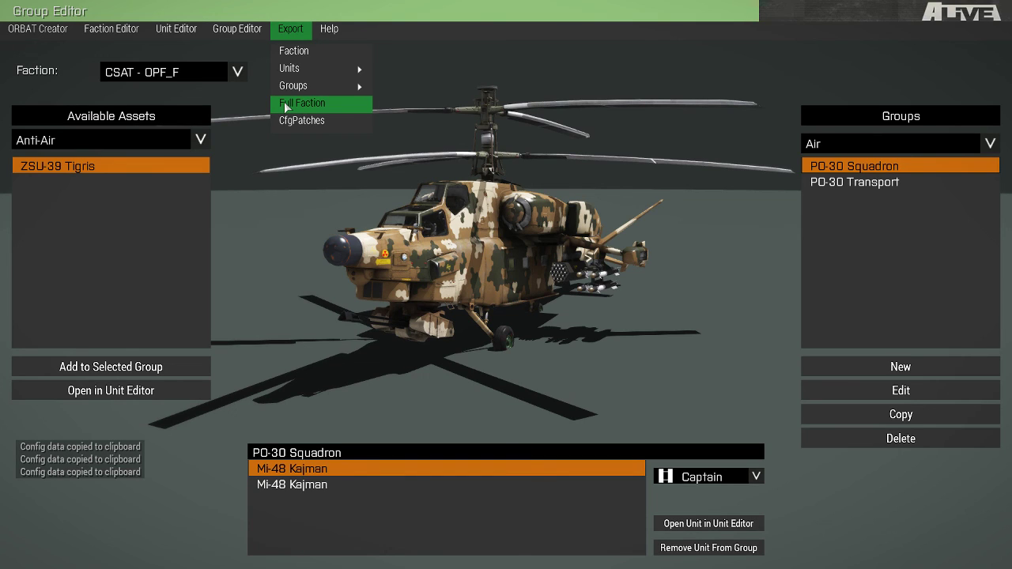
click(285, 105)
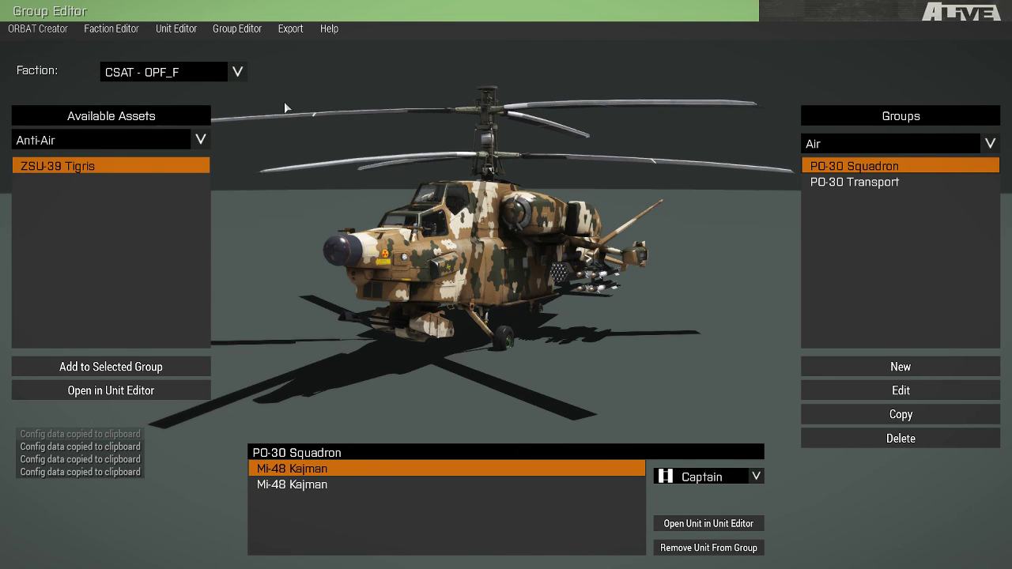
Export the CfgPatches config for the CSAT - OPF_F faction.
click(292, 33)
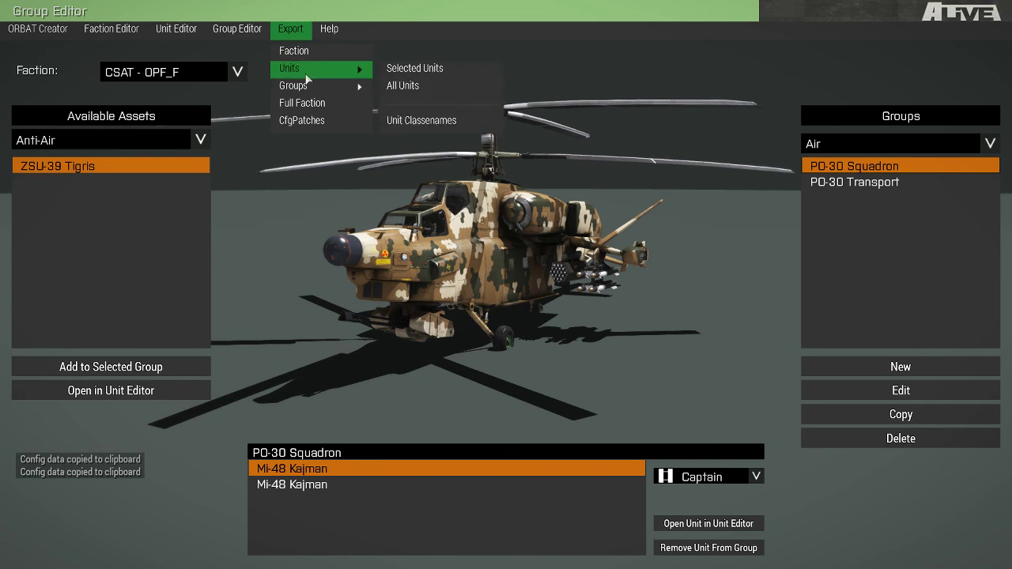
click(299, 121)
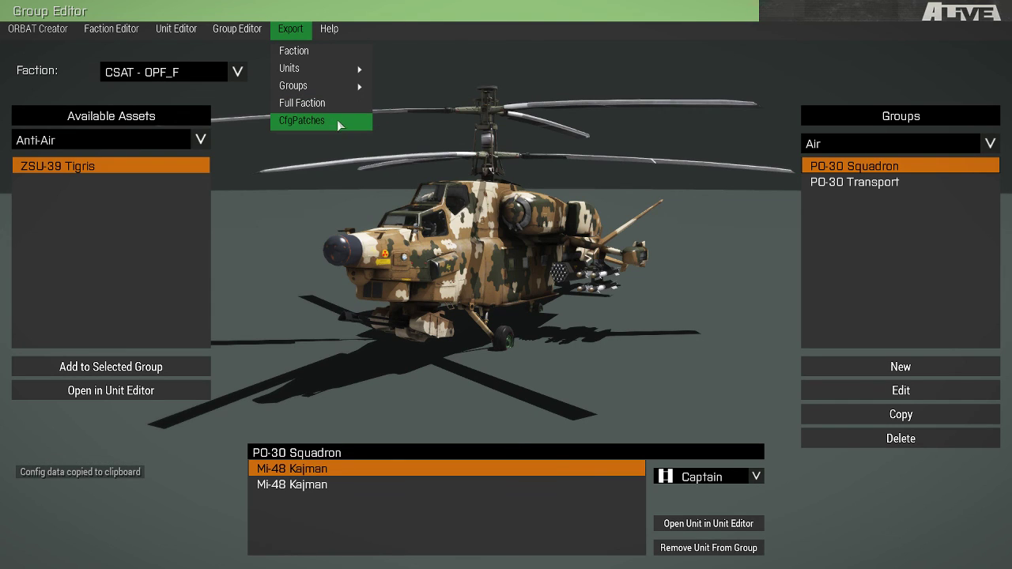
click(330, 120)
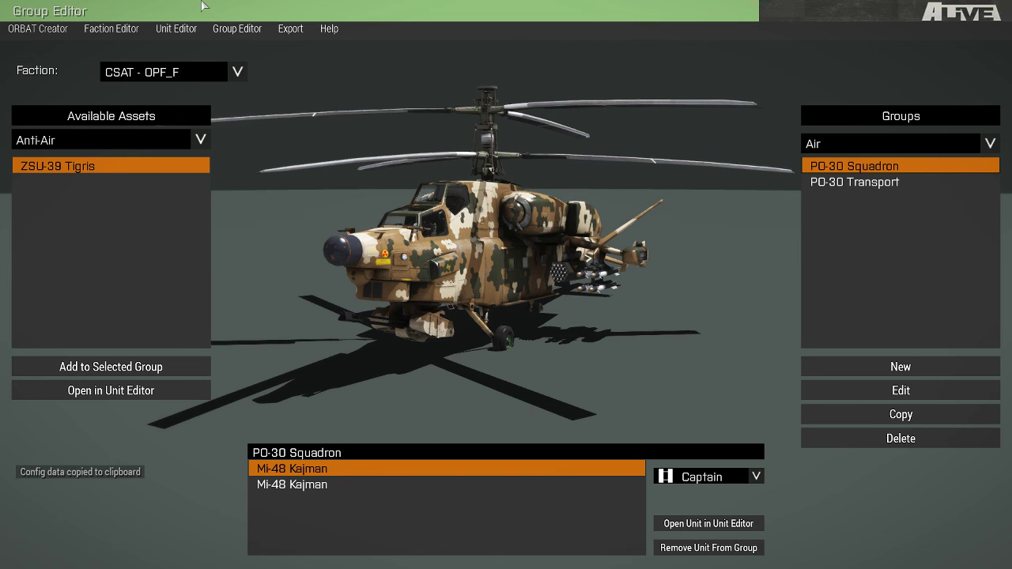
click(299, 29)
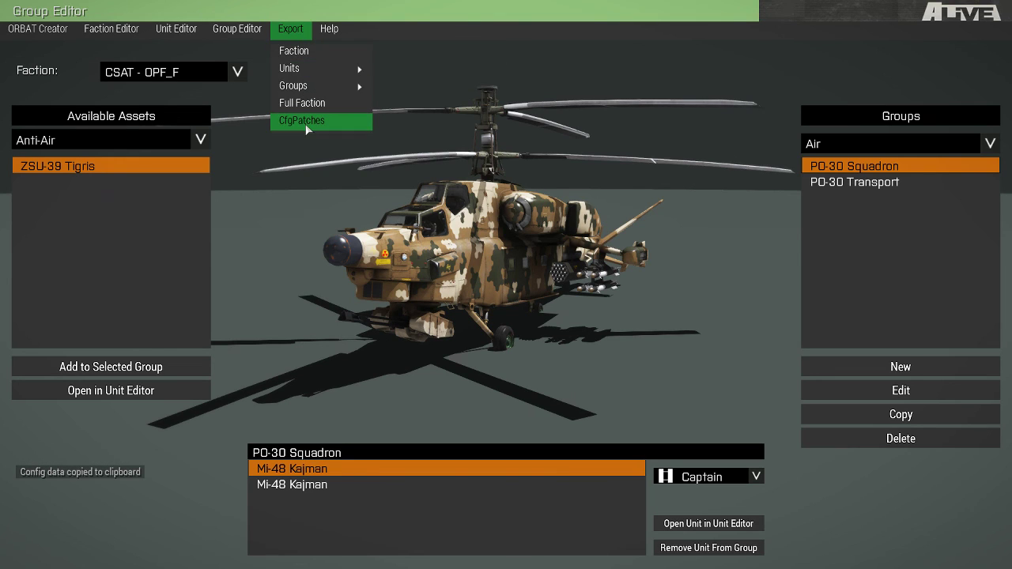
click(306, 124)
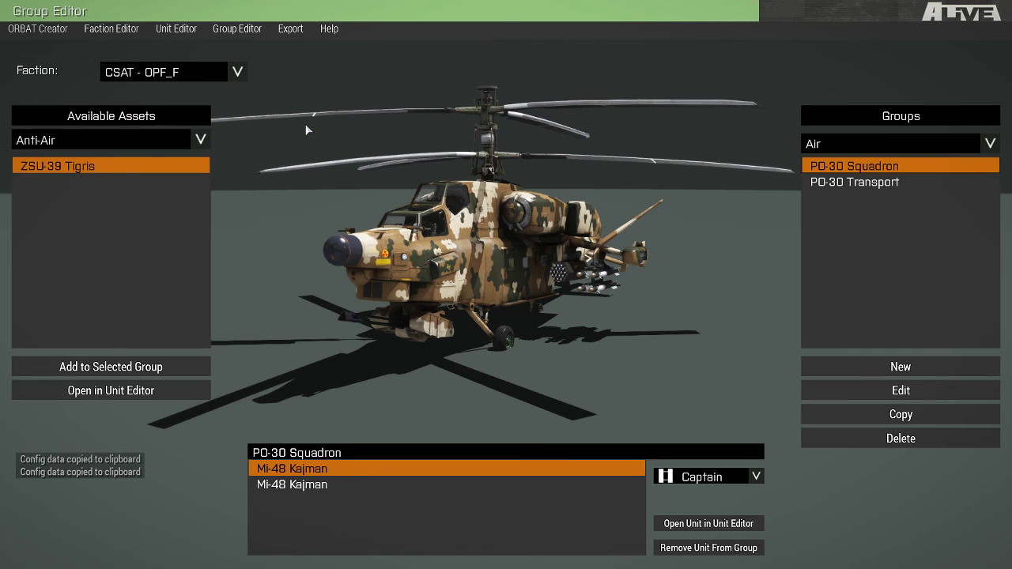
click(291, 30)
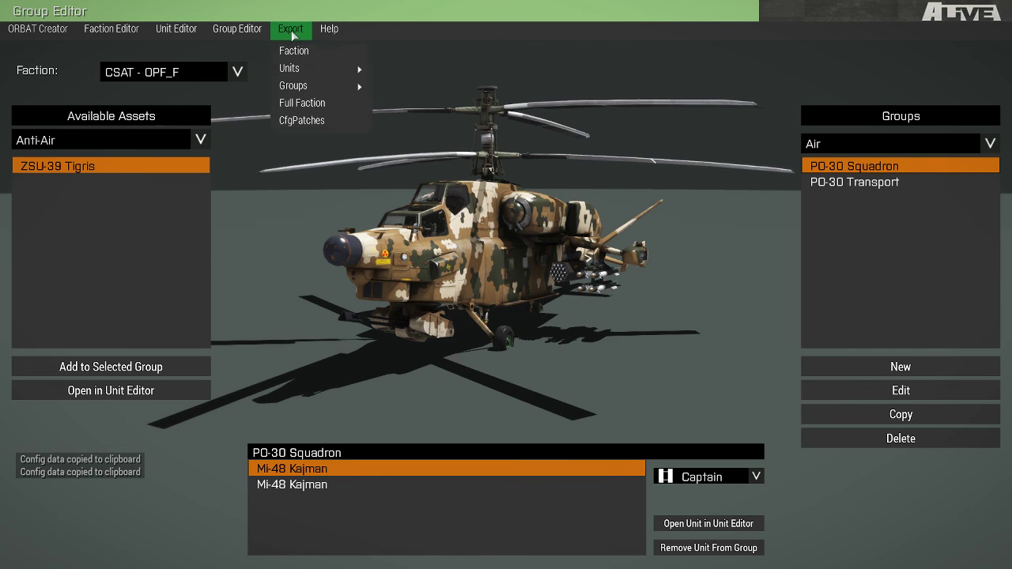
click(311, 123)
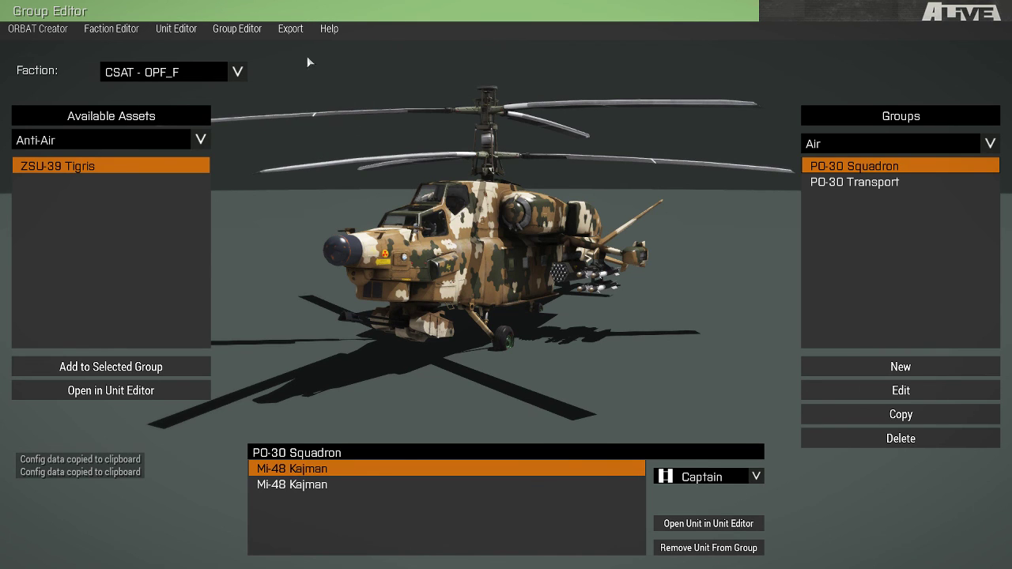